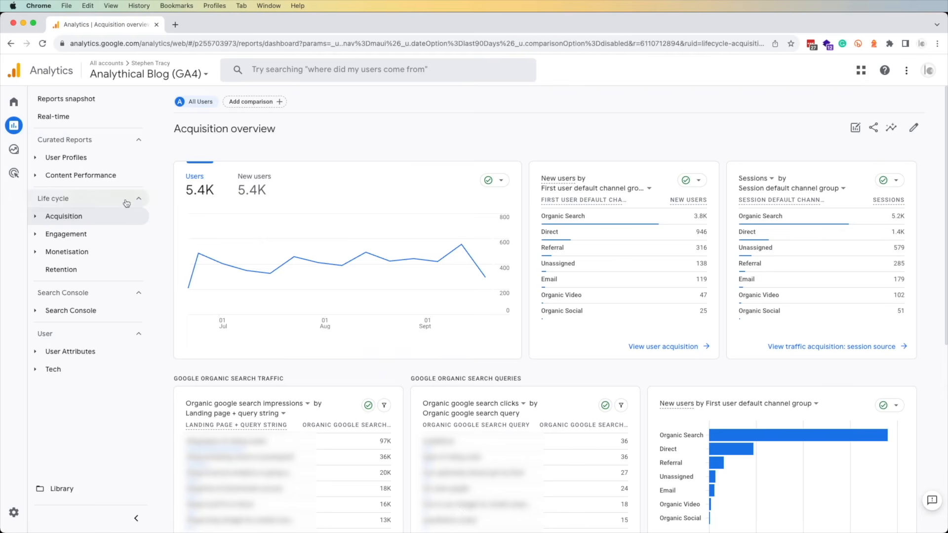
Expand the Acquisition reports and open the User acquisition: First user default channel group report
click(73, 219)
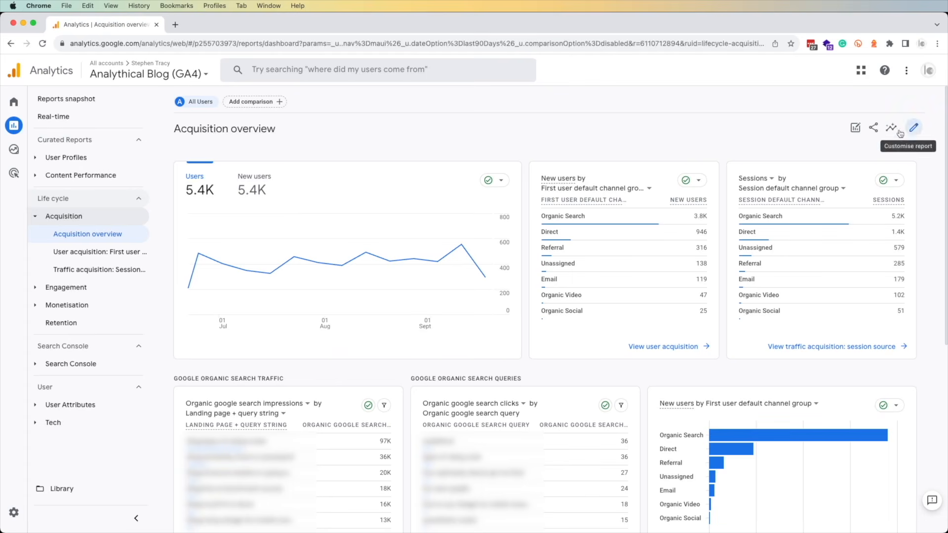
mouse_move(109, 480)
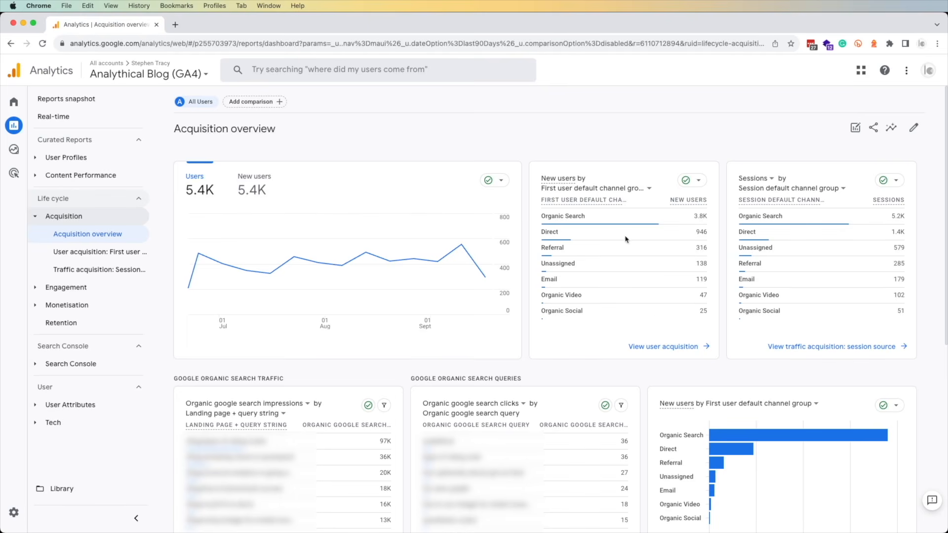
mouse_move(677, 196)
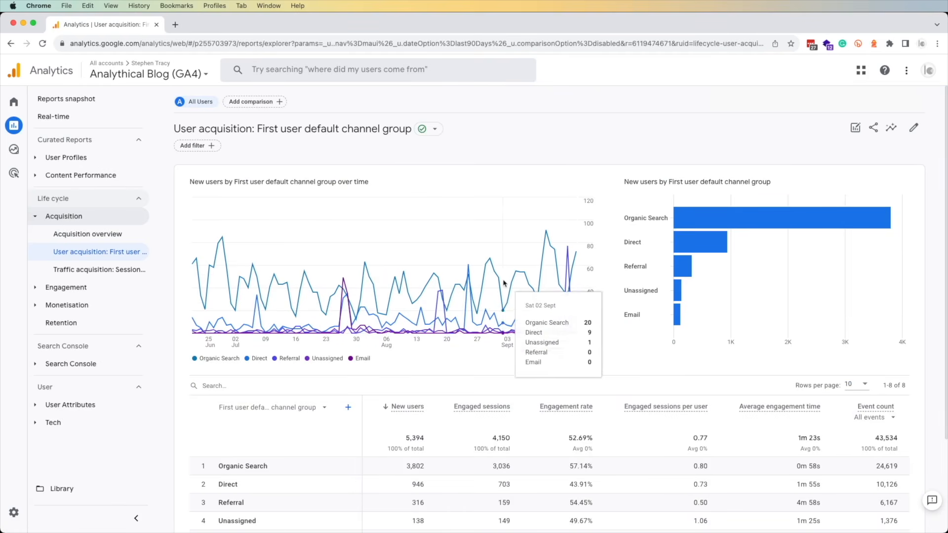
Examine the User acquisition report's charts, its channel table and the primary dimensions available for the table
scroll(526, 320, down, 2)
scroll(526, 320, down, 2)
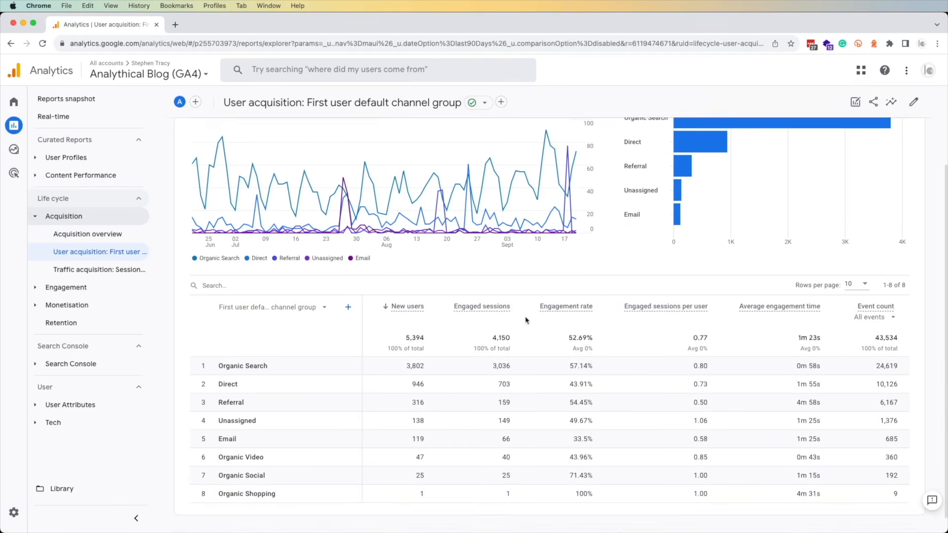
scroll(525, 316, up, 4)
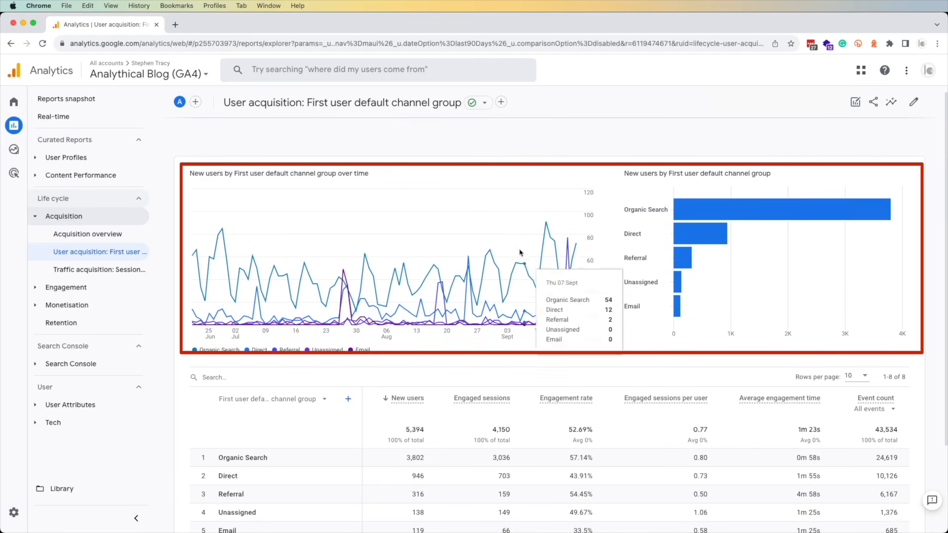
scroll(303, 285, down, 4)
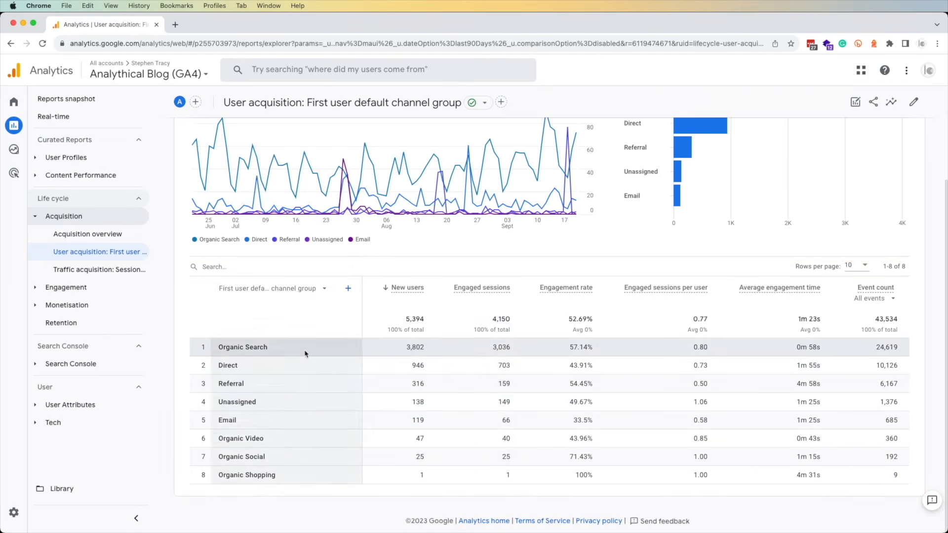
click(291, 288)
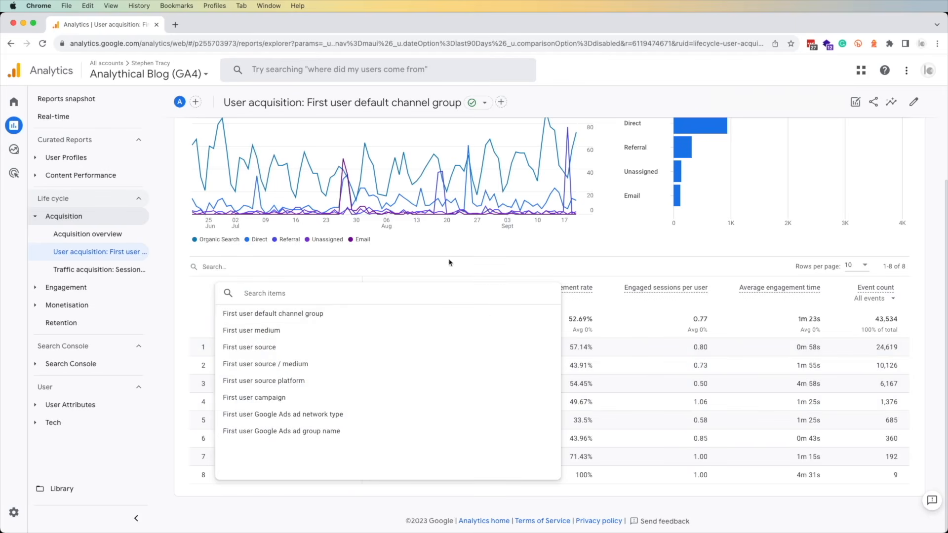
click(463, 260)
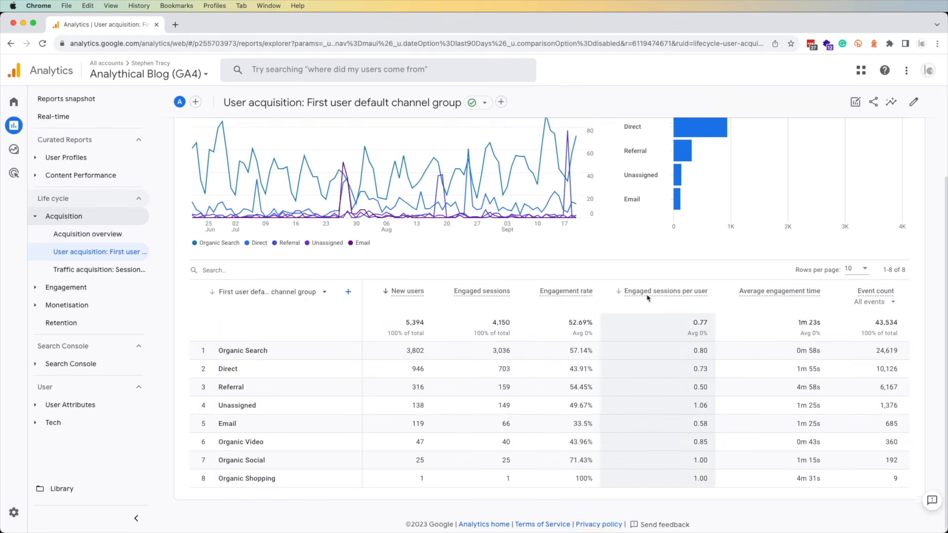
scroll(652, 301, up, 3)
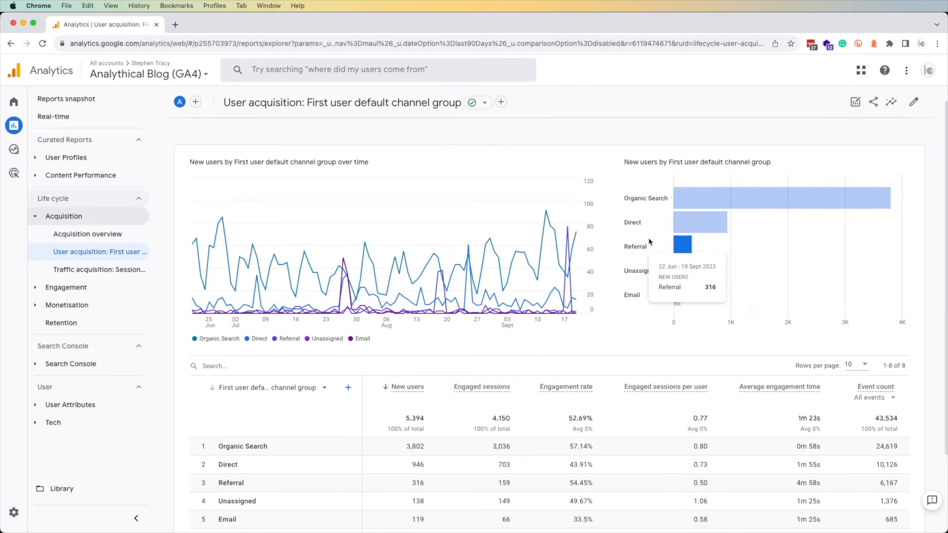
scroll(241, 346, down, 1)
Open the user acquisition details from the Acquisition overview's New users card and return to the overview
click(102, 238)
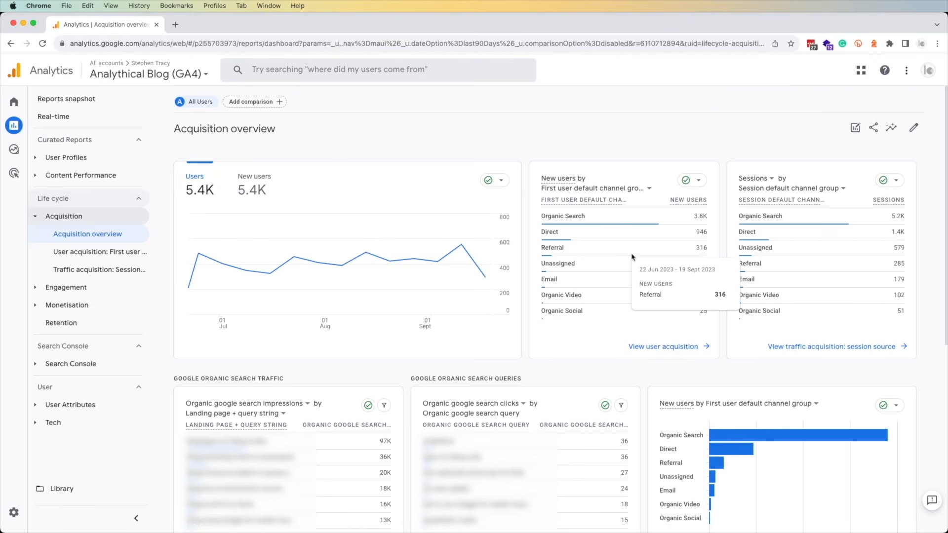
click(640, 348)
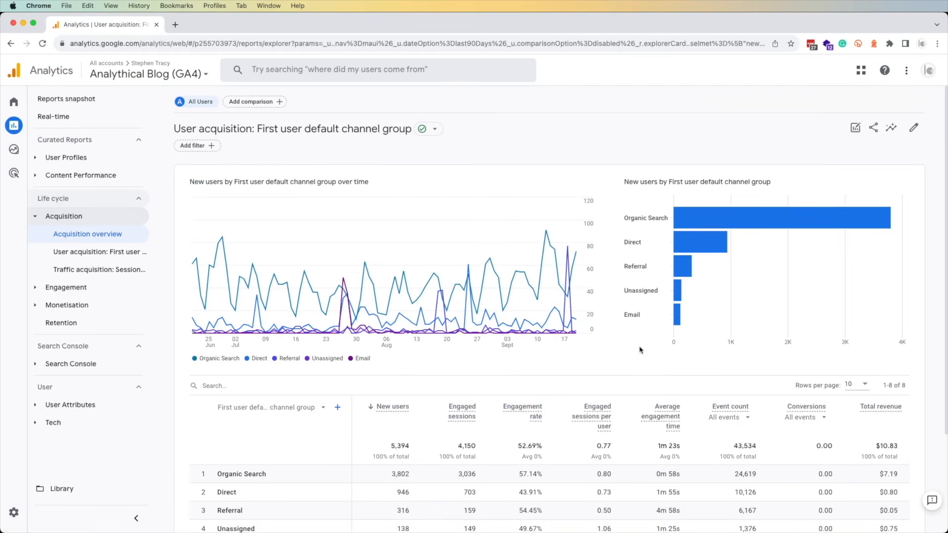
click(87, 233)
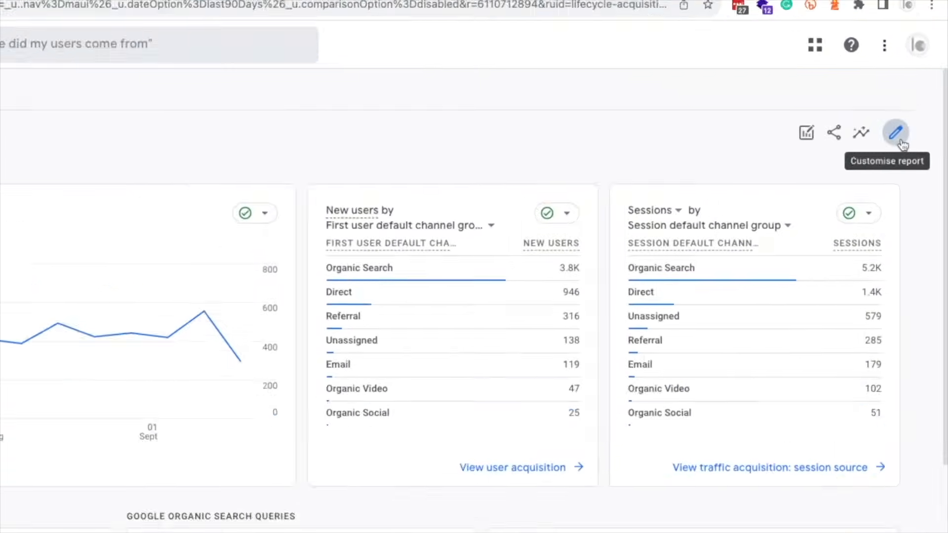
Start customising the Acquisition overview and look through the summary cards available in each report collection
click(900, 141)
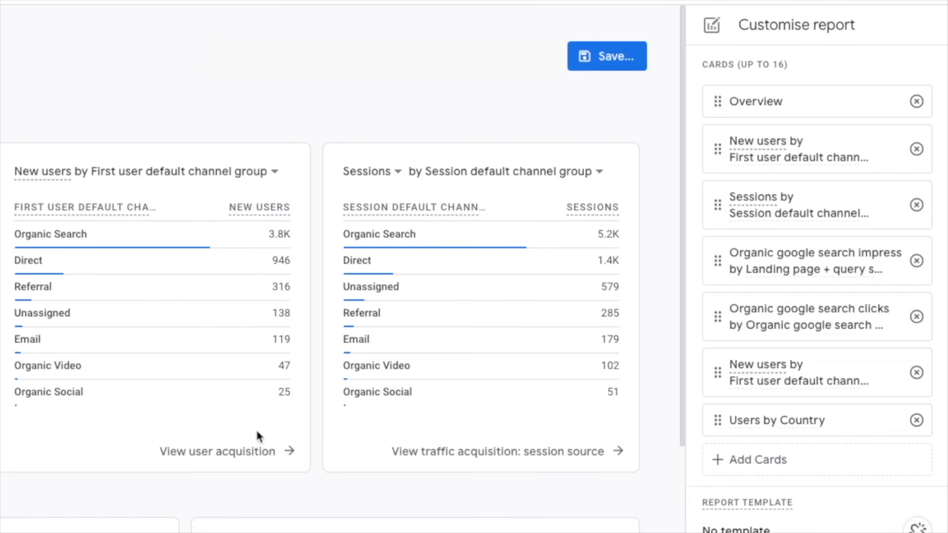
click(751, 460)
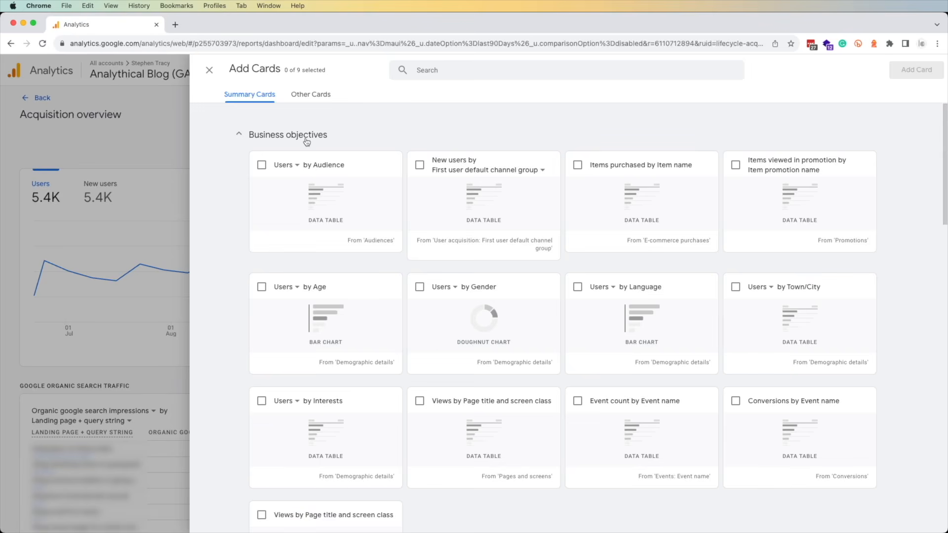
click(288, 135)
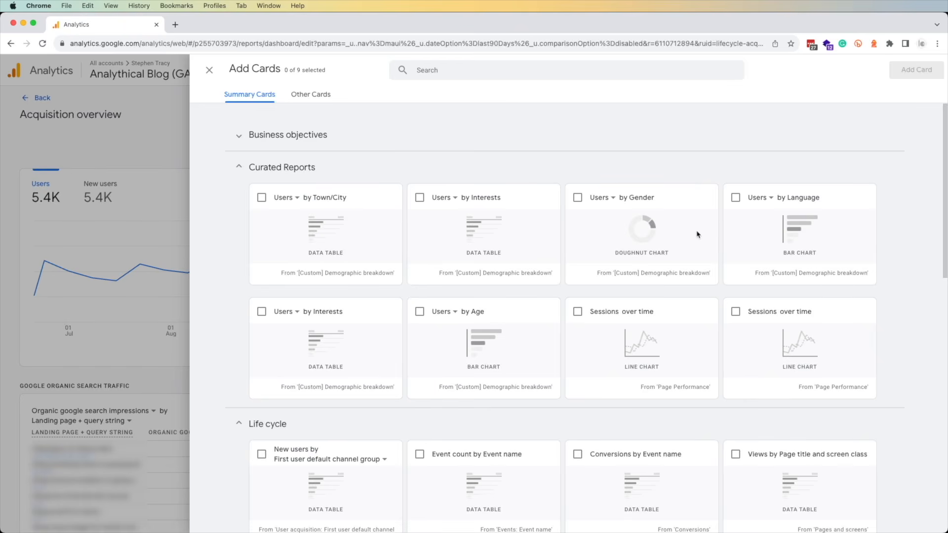
click(279, 167)
click(275, 200)
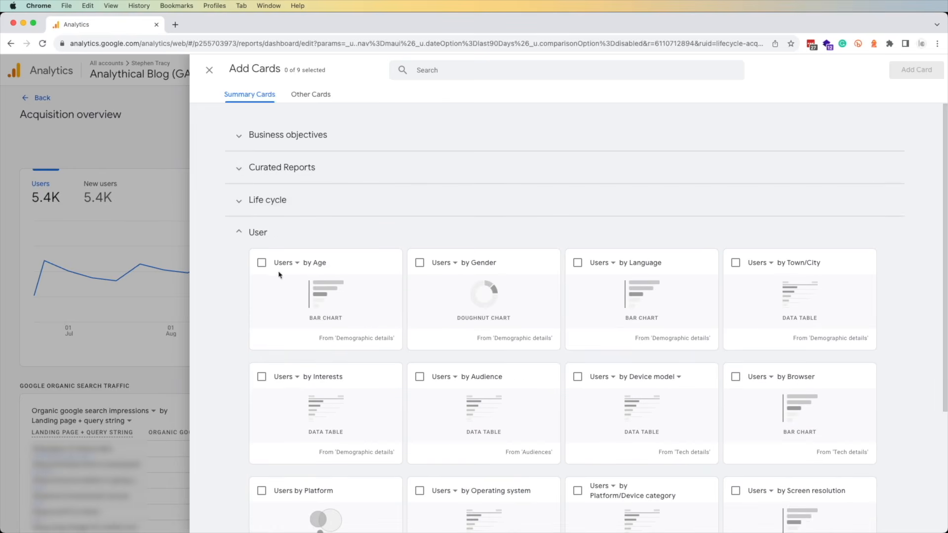
click(260, 232)
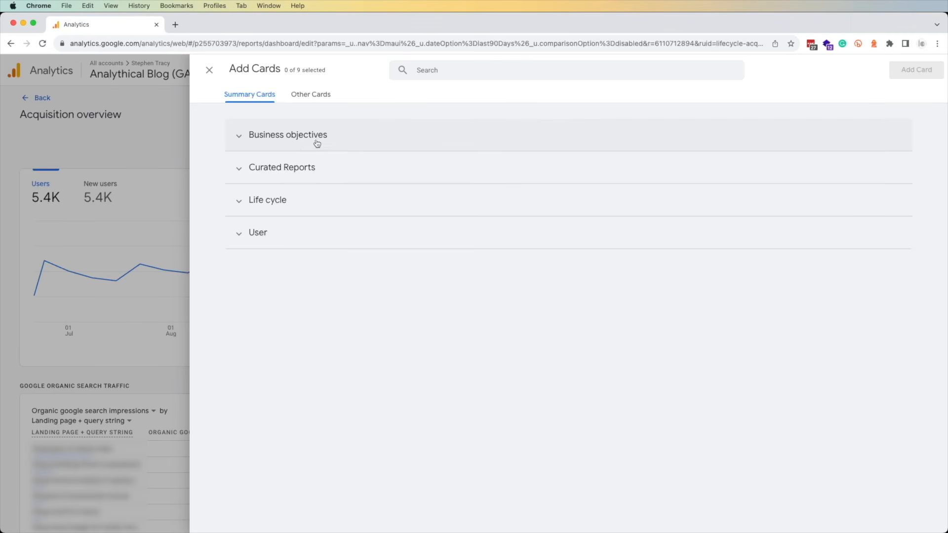
click(317, 144)
click(290, 132)
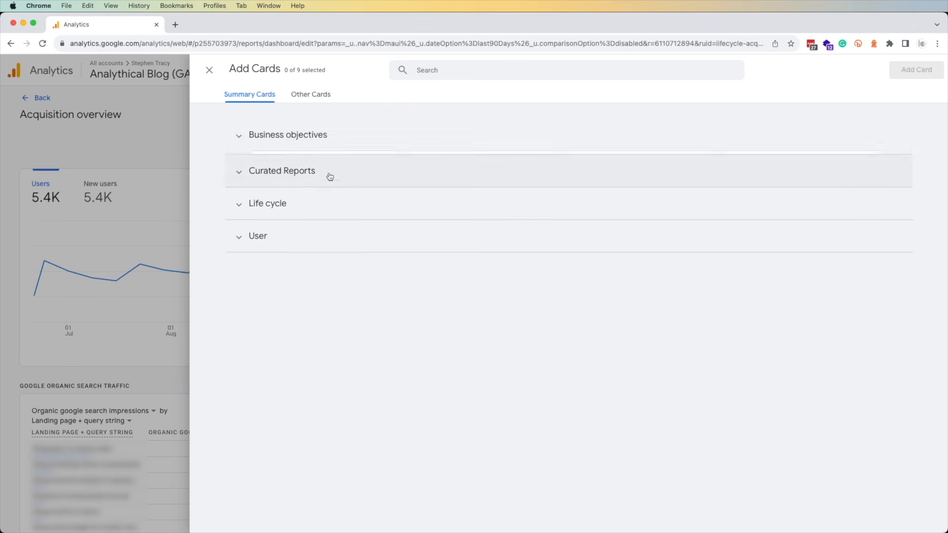
Add the Users by Interests and Users by Gender cards from Curated Reports to the Acquisition overview
click(274, 172)
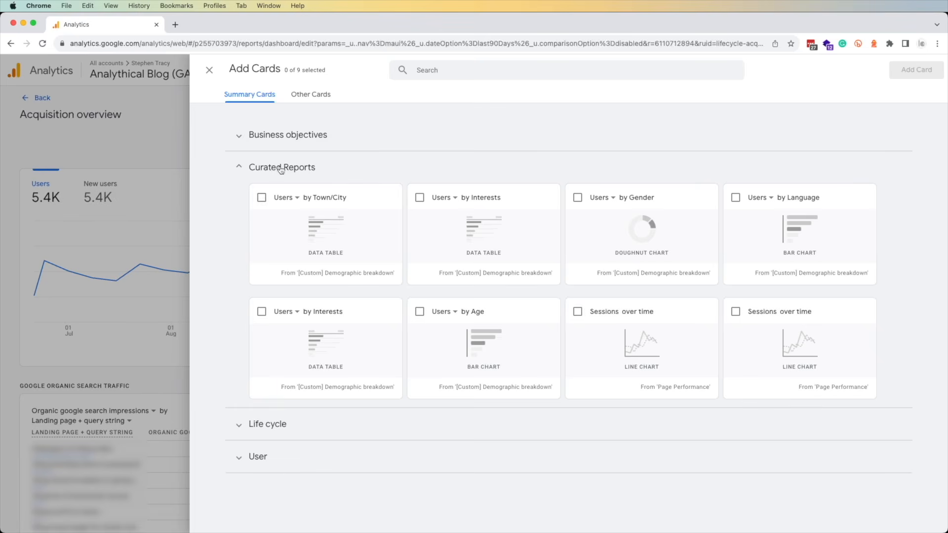
click(419, 197)
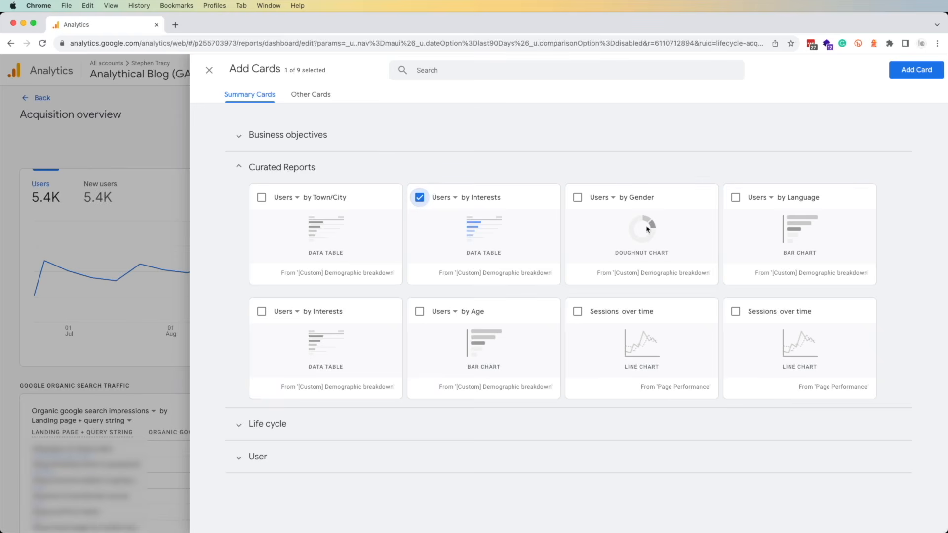
click(577, 198)
click(913, 70)
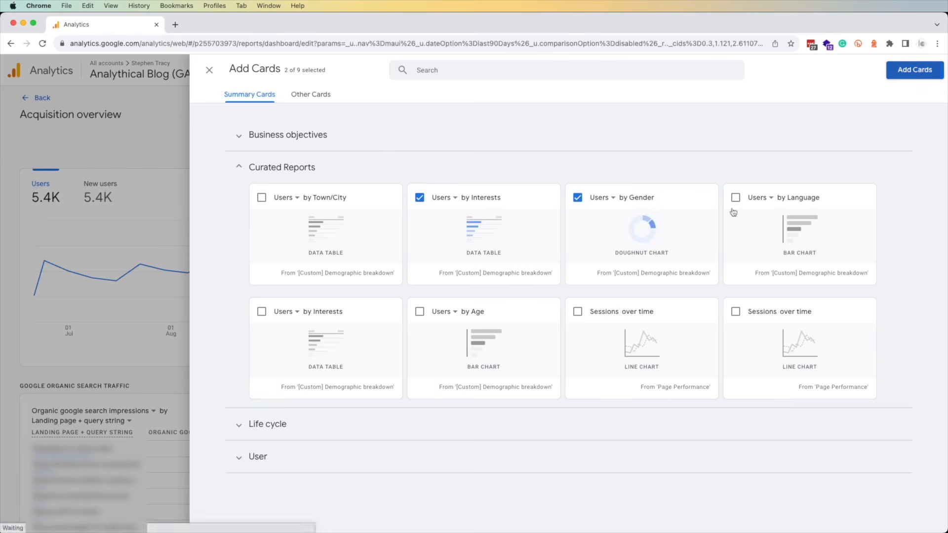
Move the Users by Interests card directly after the Overview card, and remove it from the report
scroll(524, 414, down, 6)
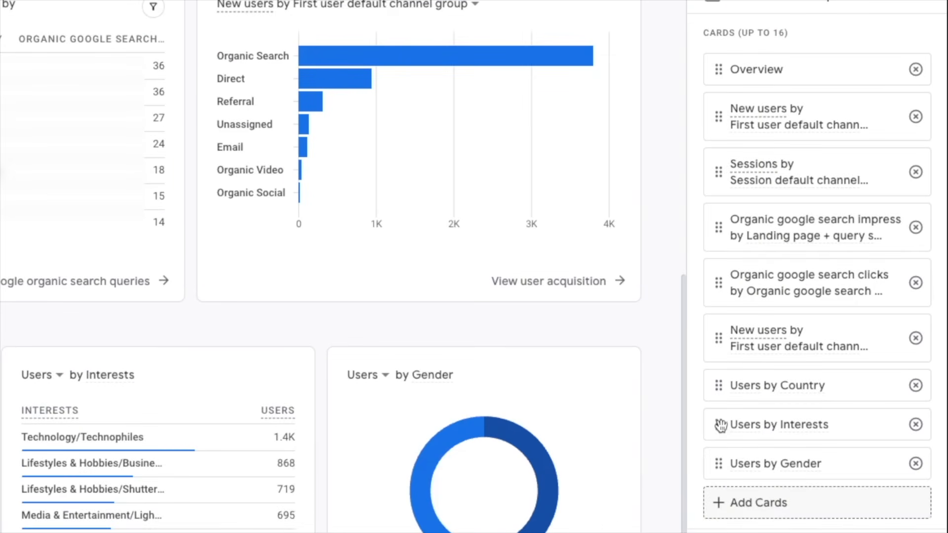
drag(722, 423, 724, 88)
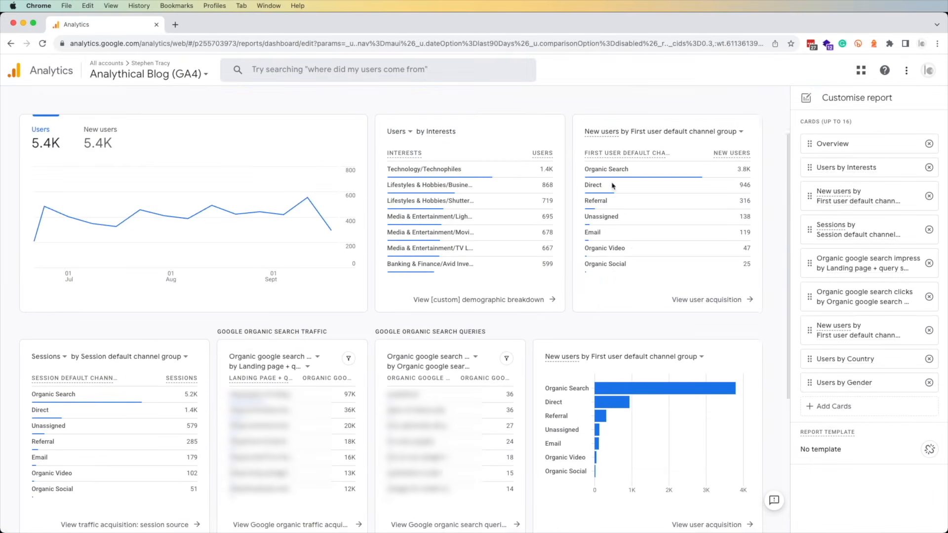
scroll(612, 186, up, 2)
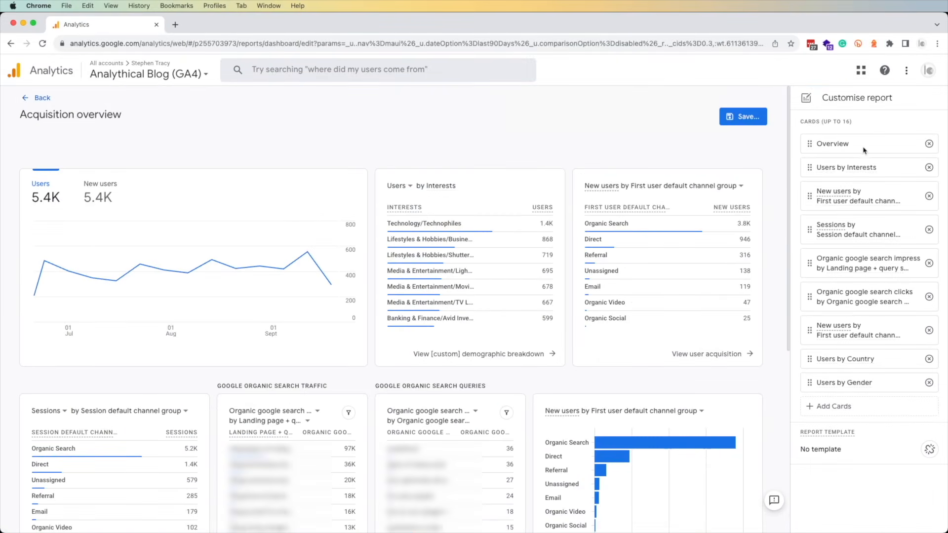
click(928, 168)
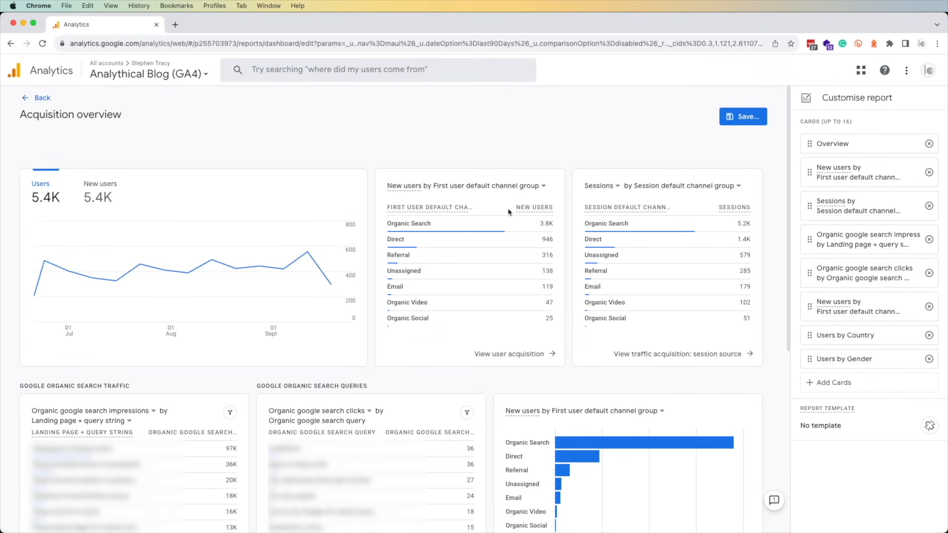
Check the report's save options and leave the customisation without saving the card changes
click(743, 117)
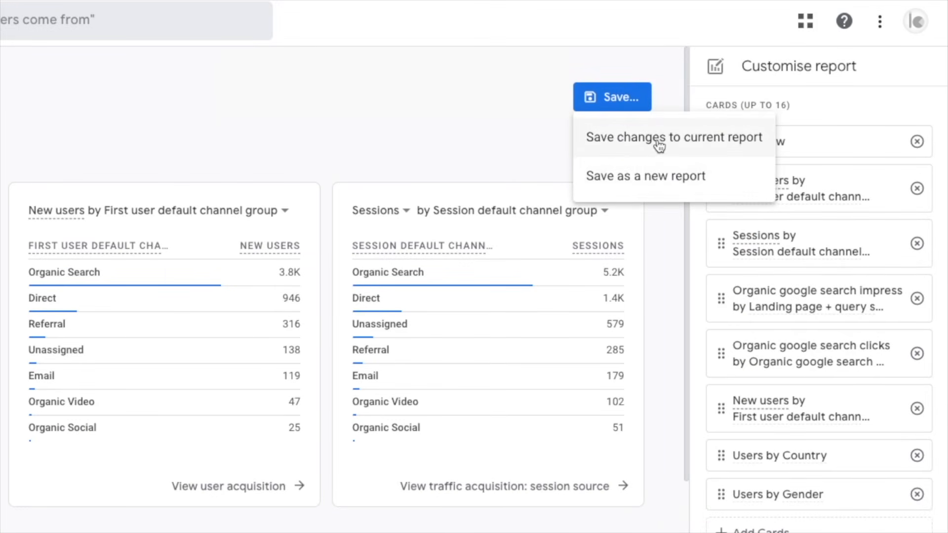
click(294, 125)
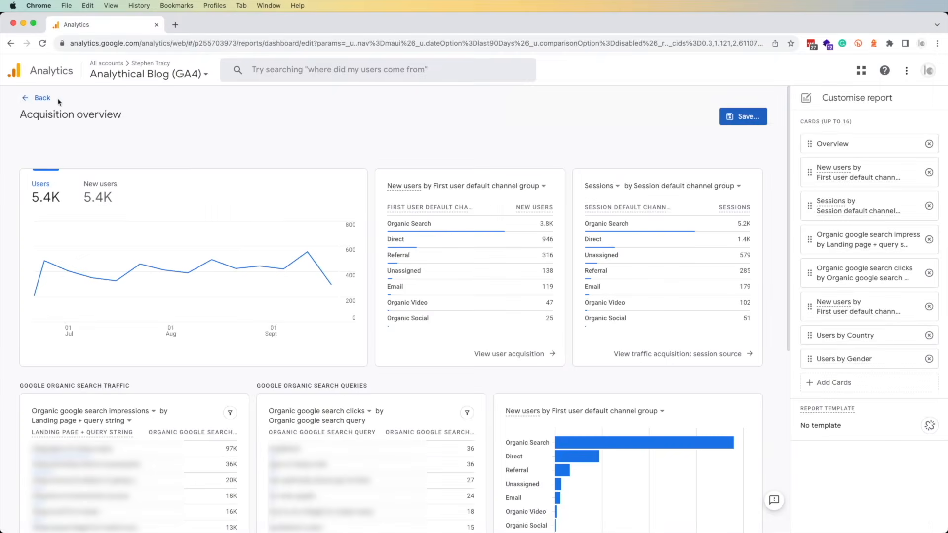
click(30, 98)
click(524, 316)
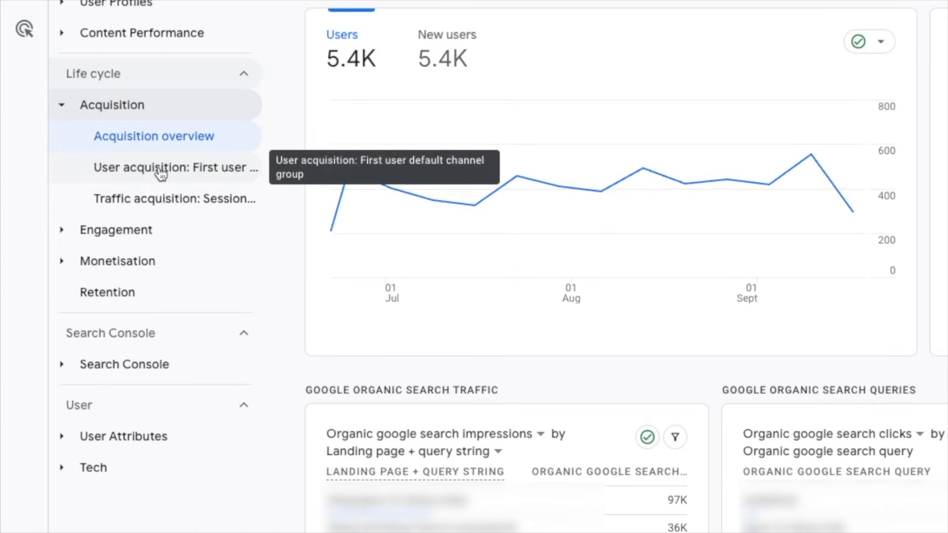
Open the User acquisition report for customising and review its data, filter, chart and summary card settings
click(161, 170)
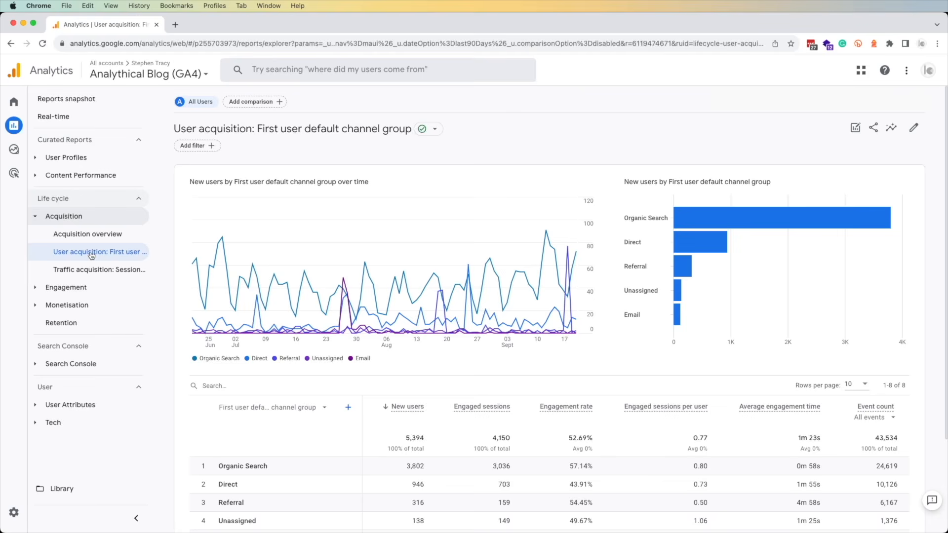
click(919, 132)
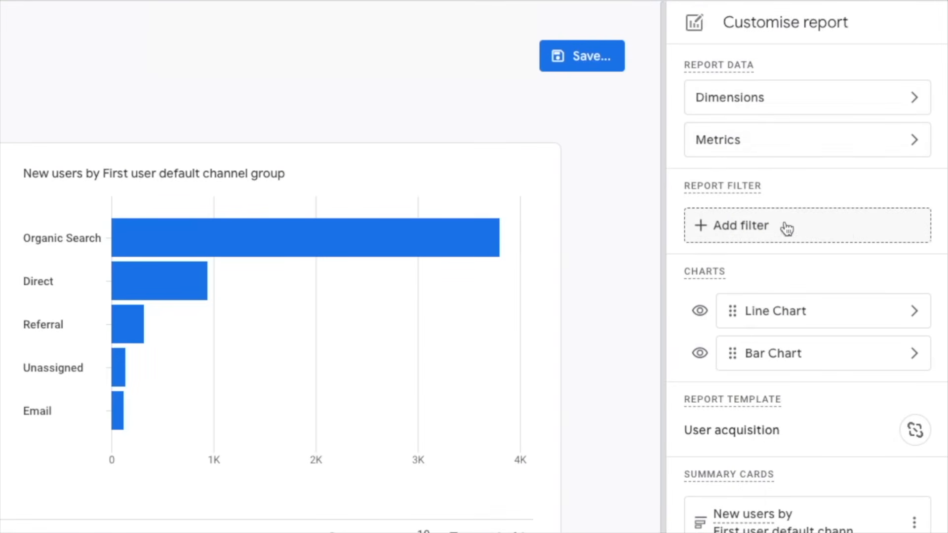
mouse_move(424, 247)
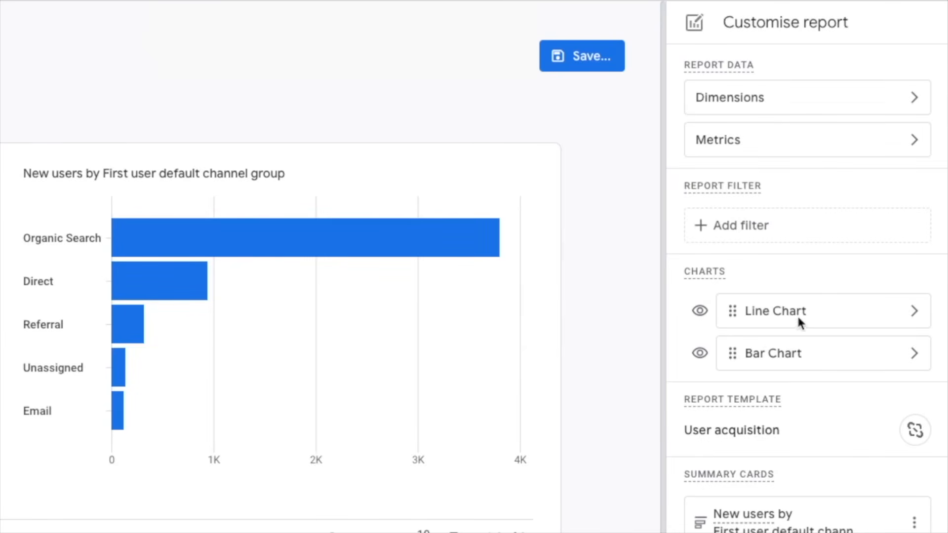
scroll(728, 448, down, 3)
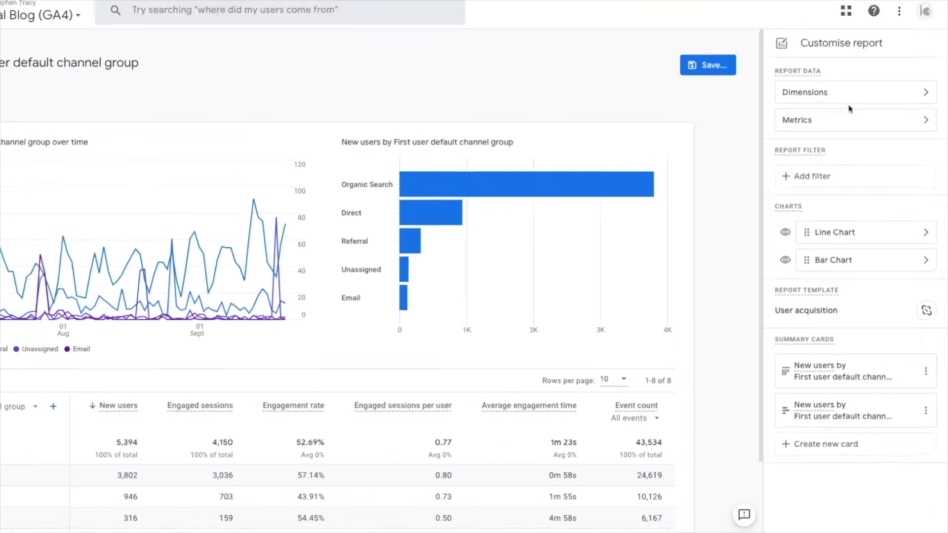
Open the report's Dimensions settings and compare them with the primary dimension choices in the table
click(849, 141)
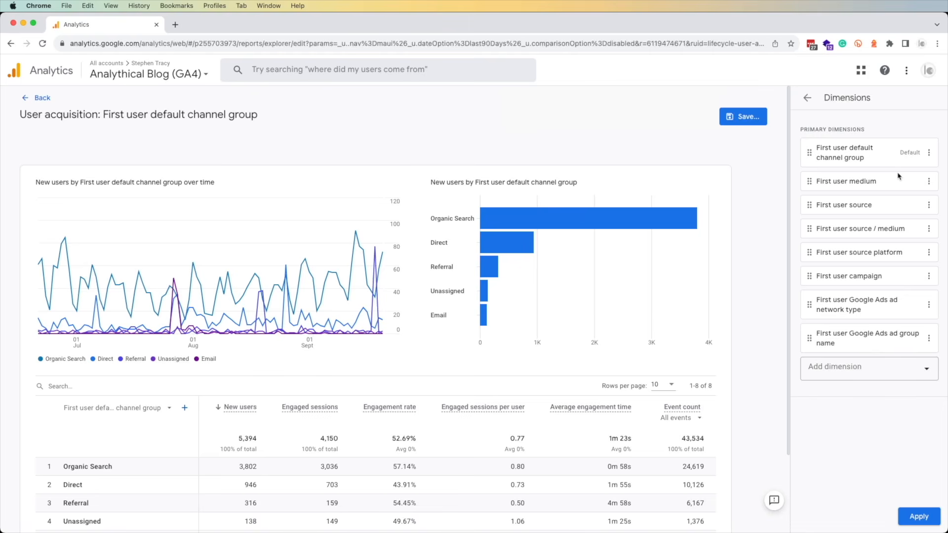
scroll(340, 370, down, 3)
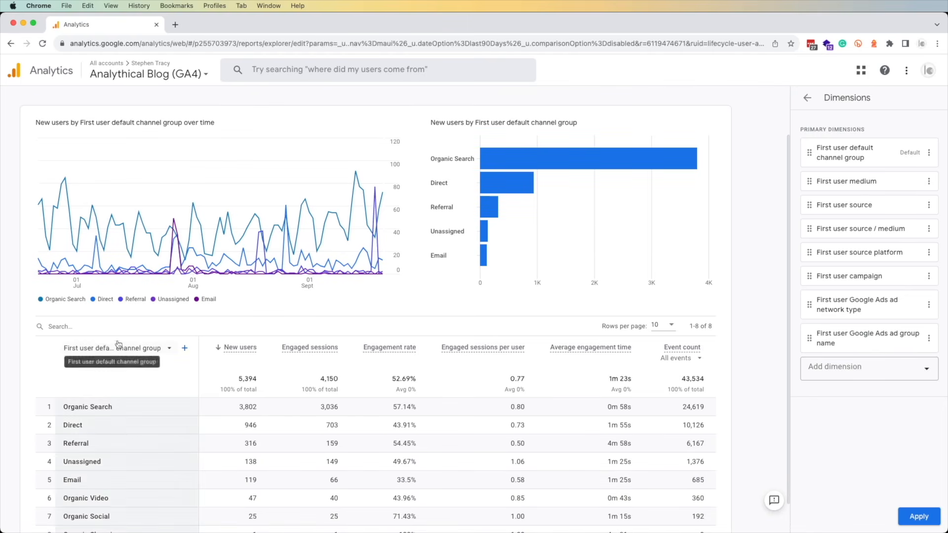
click(145, 352)
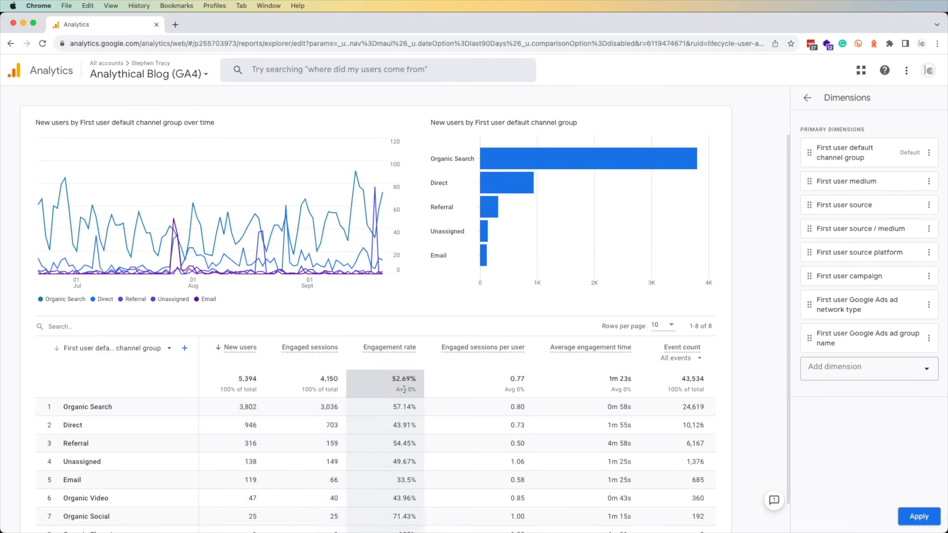
Check which options are available for the First user medium dimension in the primary dimensions list
scroll(404, 390, up, 2)
scroll(709, 223, down, 1)
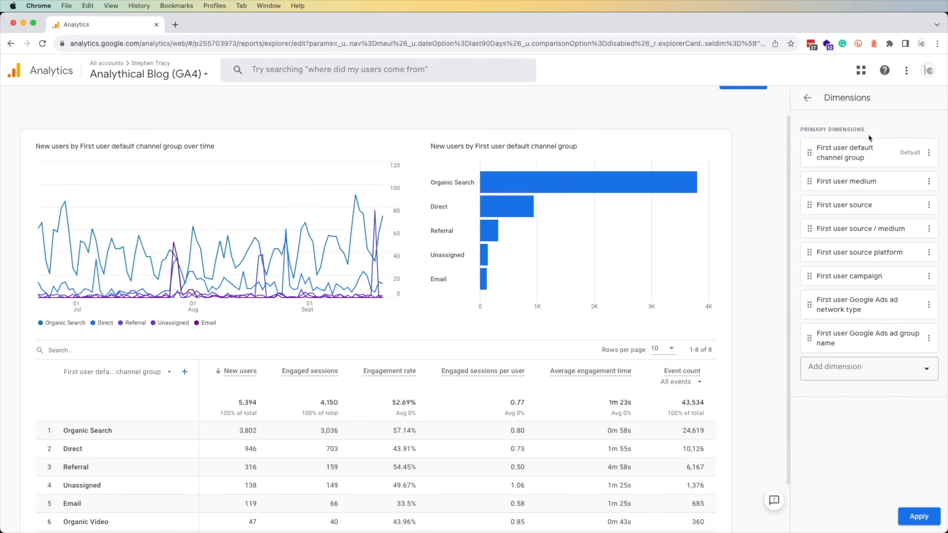
click(929, 183)
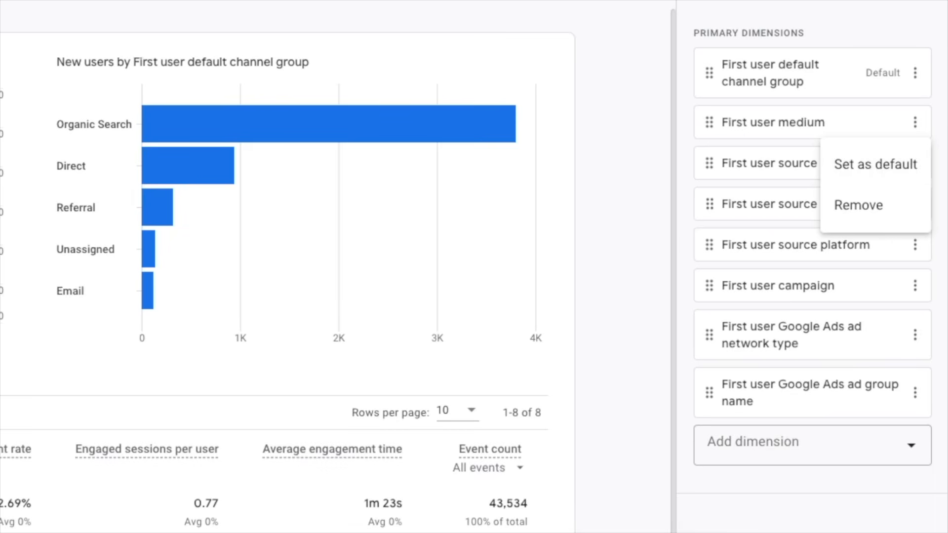
key(Escape)
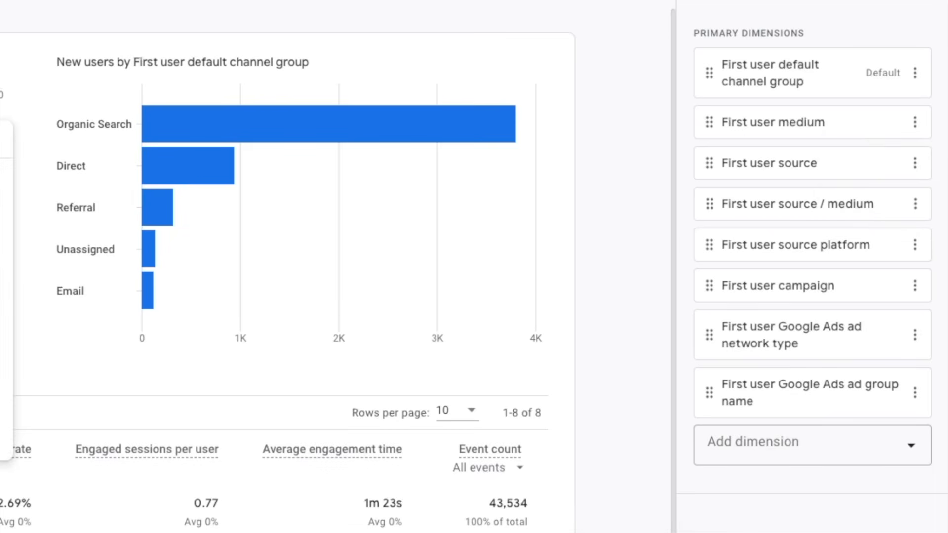
Add Interests to the report's primary dimensions and apply the change
click(796, 443)
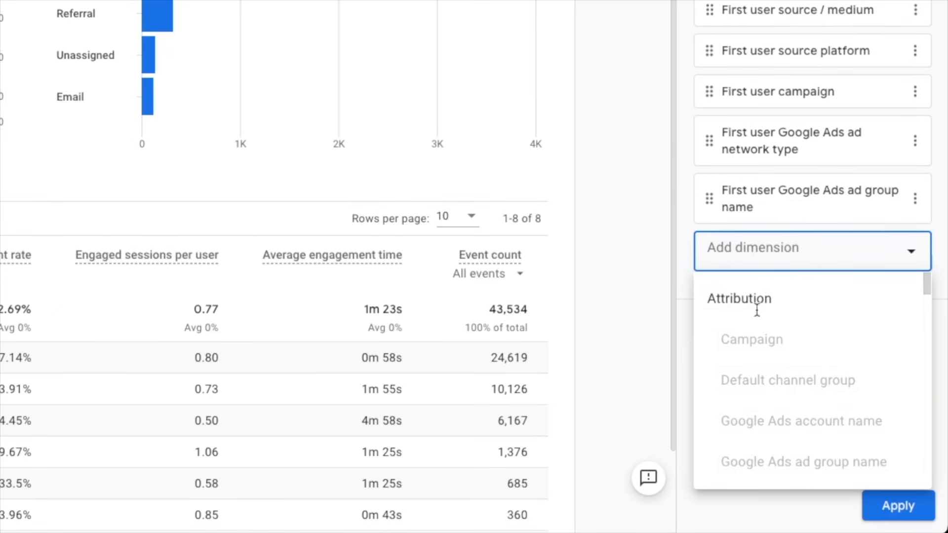
scroll(767, 348, down, 15)
scroll(766, 345, up, 15)
text(intere)
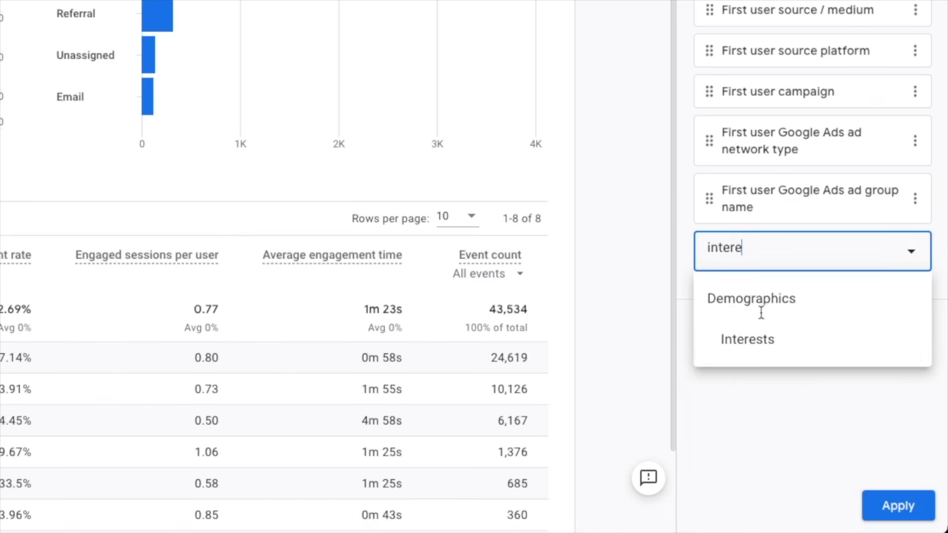
click(763, 338)
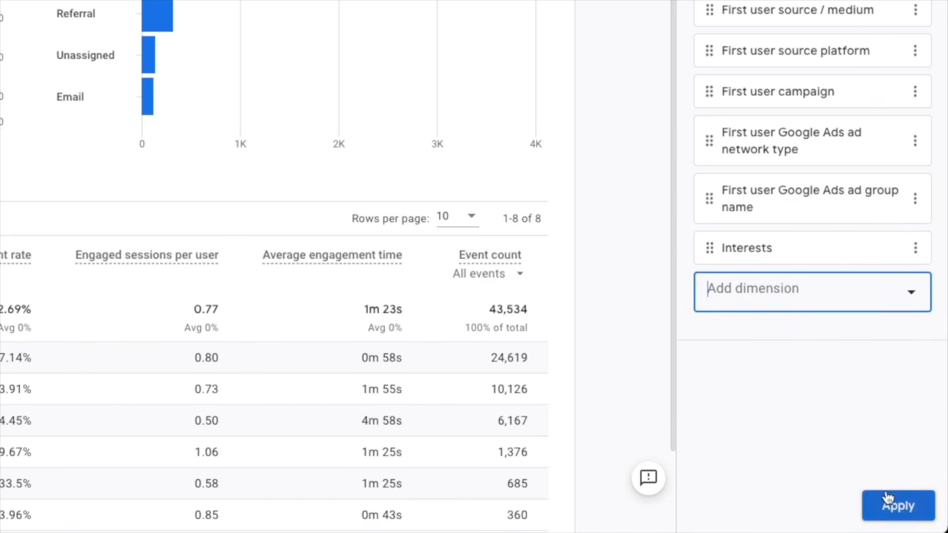
click(898, 506)
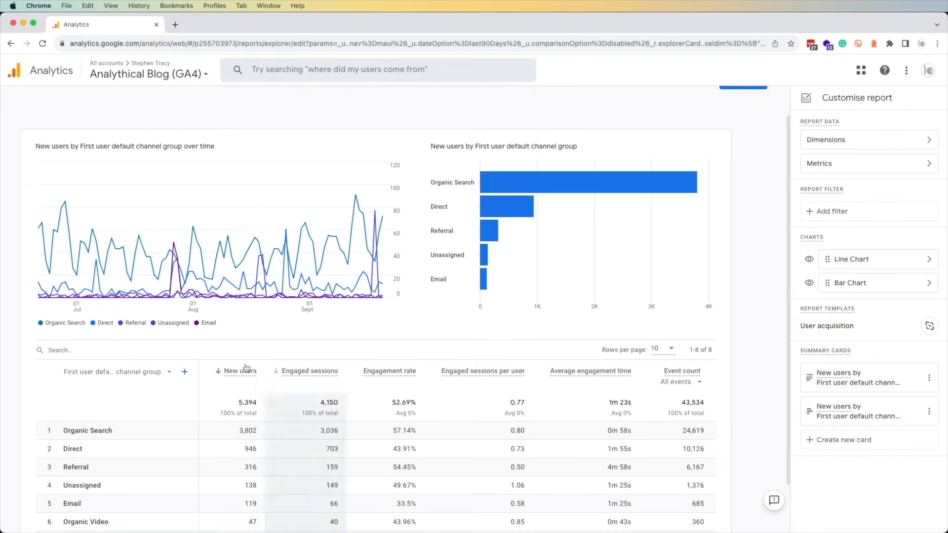
Switch the report table's primary dimension to Interests
click(144, 372)
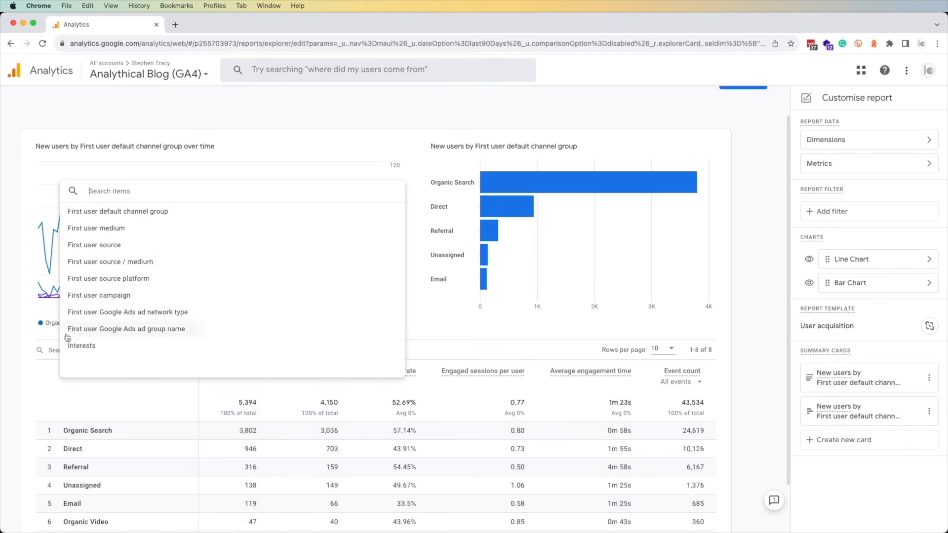
click(97, 346)
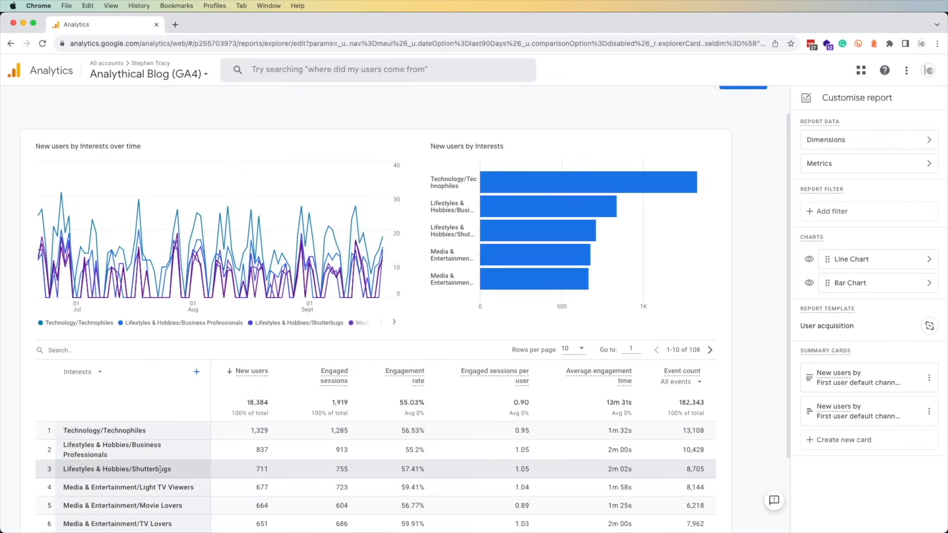
scroll(160, 473, up, 1)
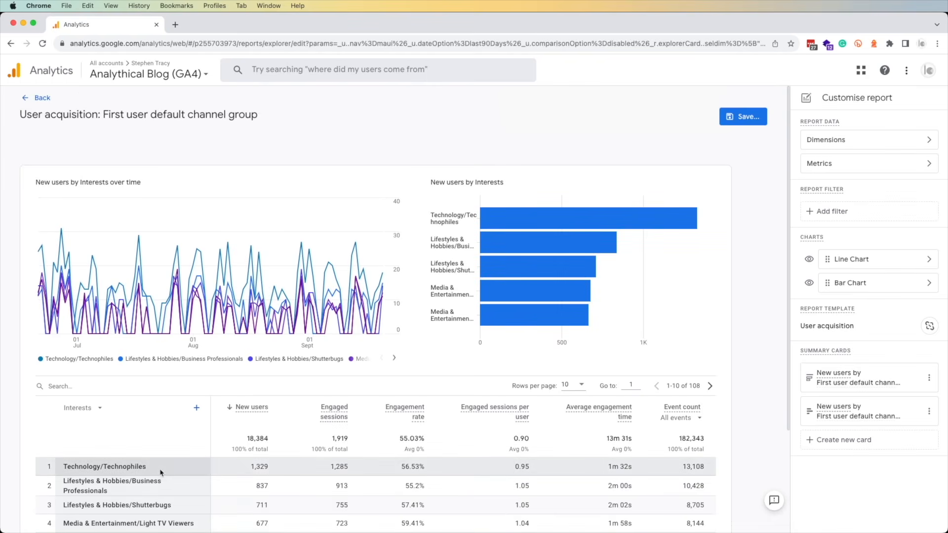
Move Engaged sessions per user above Engagement rate in the report's metrics, add the Users metric, and apply the changes
click(841, 162)
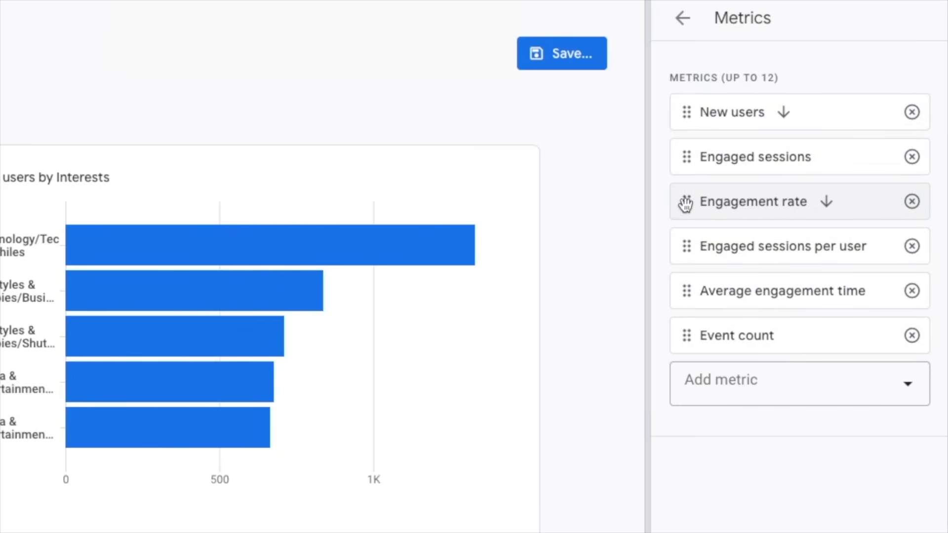
drag(683, 251, 689, 201)
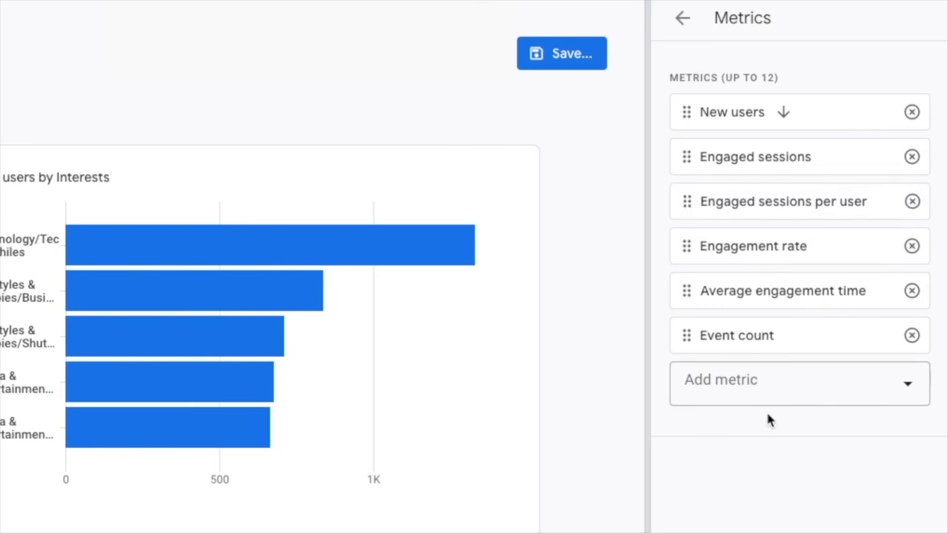
click(751, 394)
scroll(760, 252, down, 5)
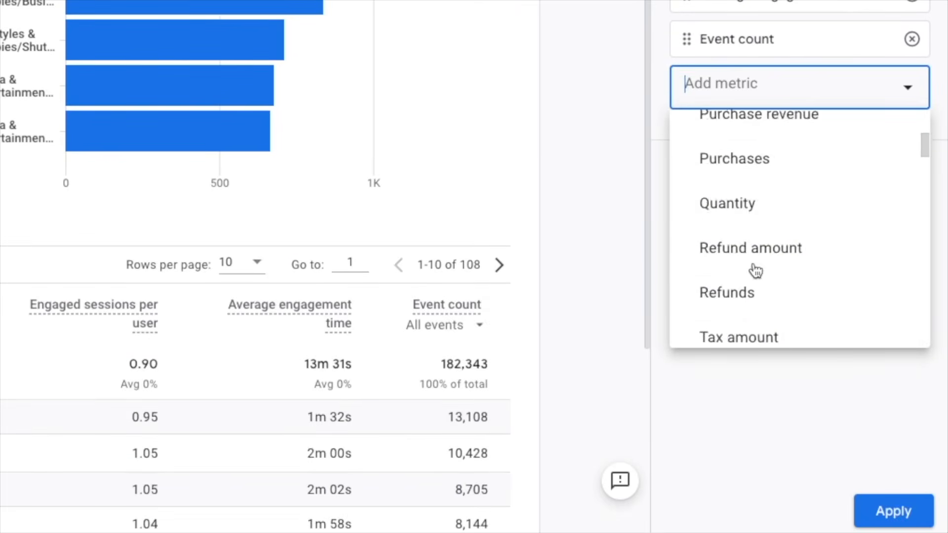
scroll(751, 271, up, 5)
text(user)
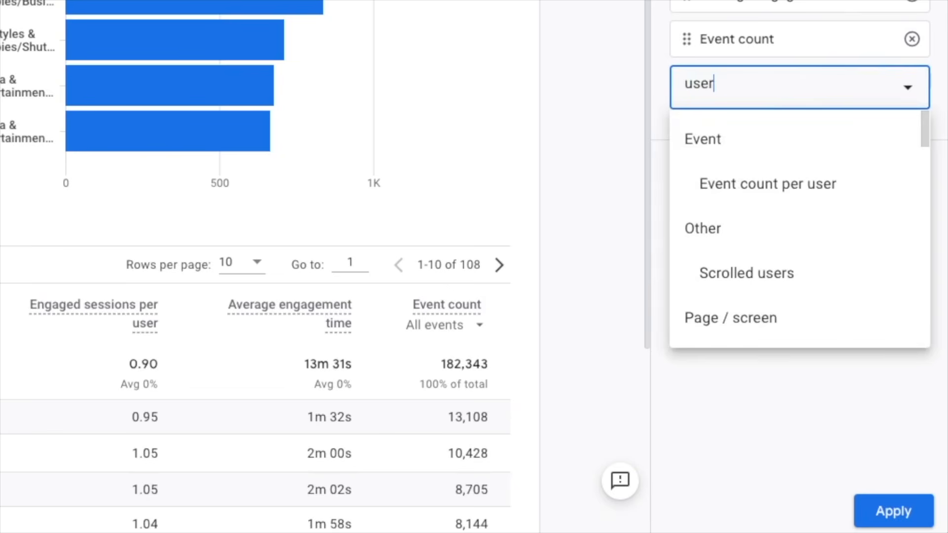
scroll(724, 224, down, 10)
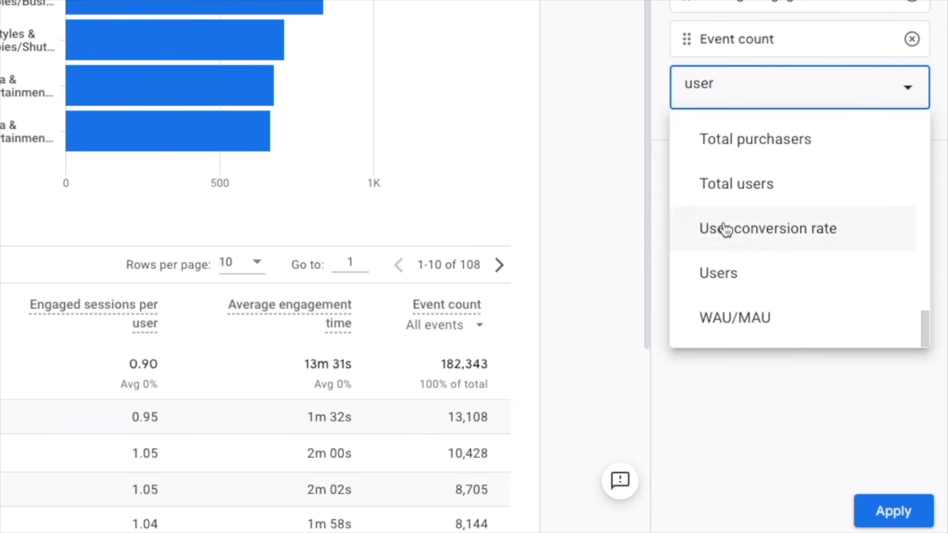
click(744, 279)
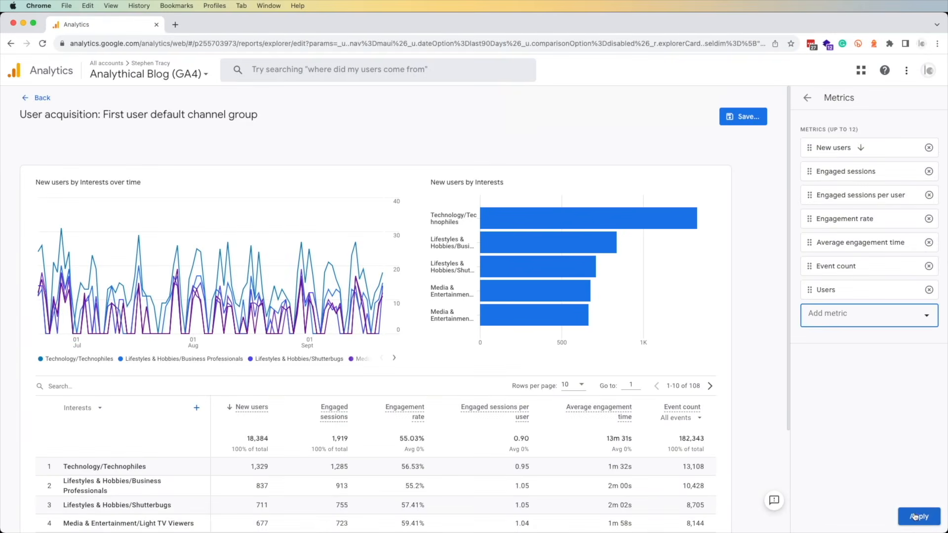
click(893, 511)
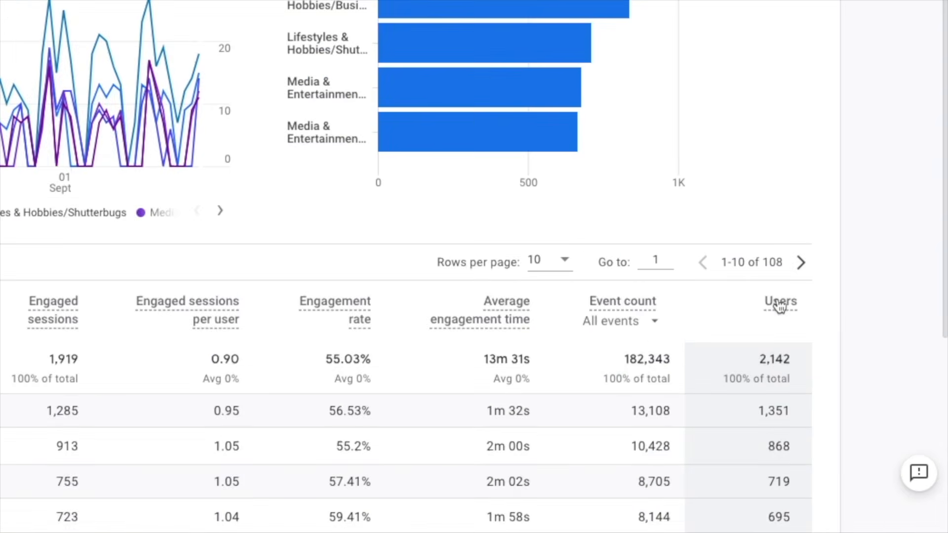
Move the Users metric directly after New users in the report's metrics and apply the new order
scroll(758, 374, down, 2)
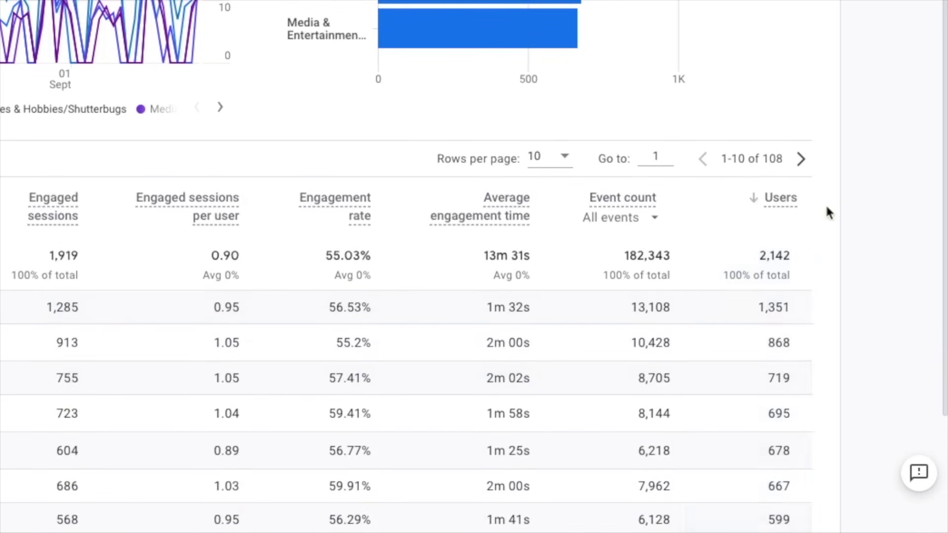
click(859, 114)
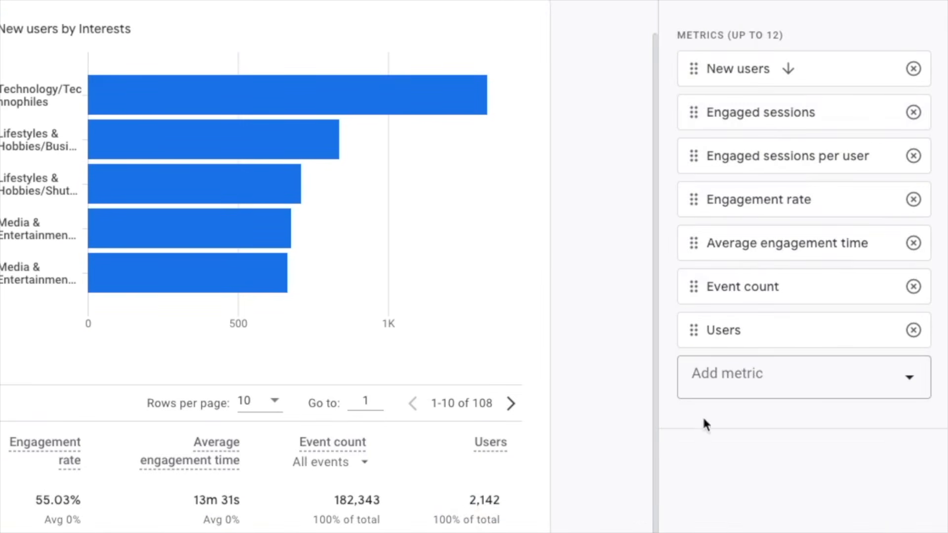
drag(694, 330, 702, 103)
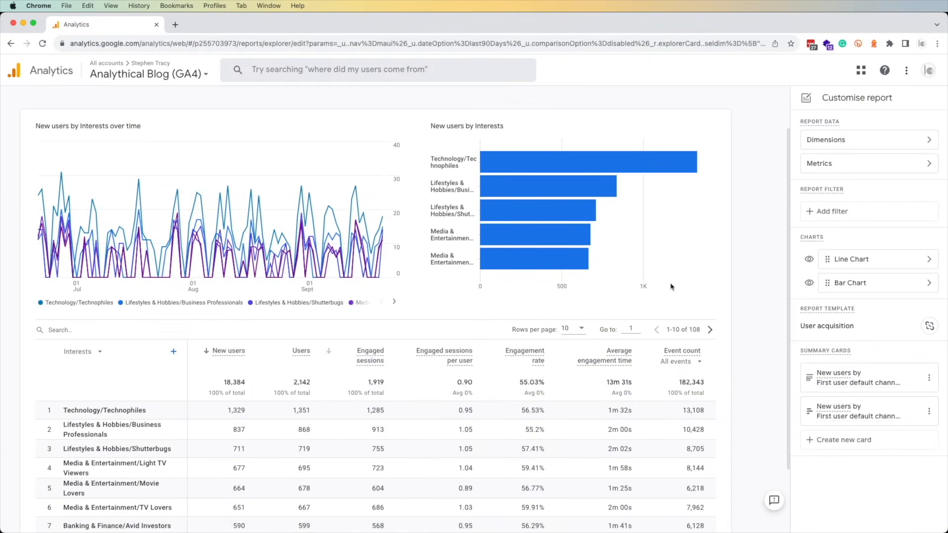
Review the report's metrics list and its sort metric, and return to the report customisation settings
click(921, 170)
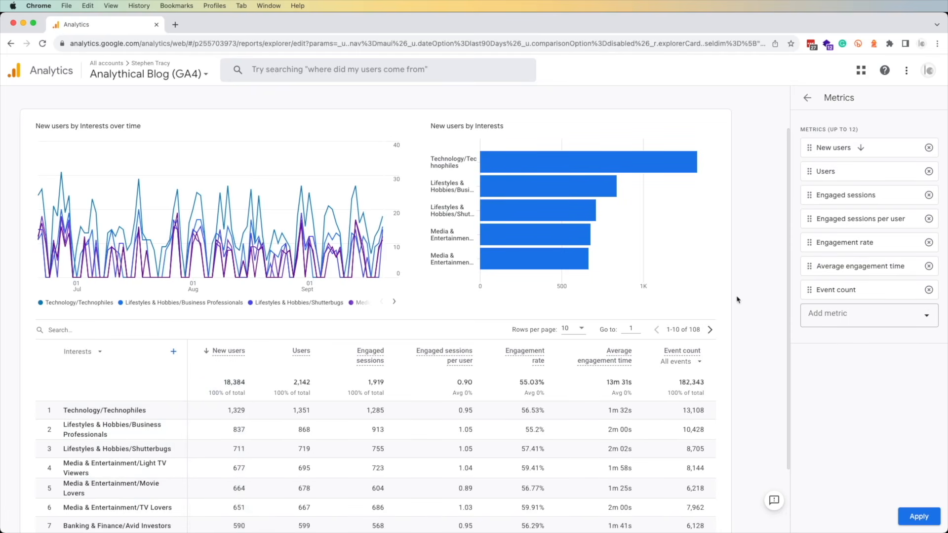
click(887, 196)
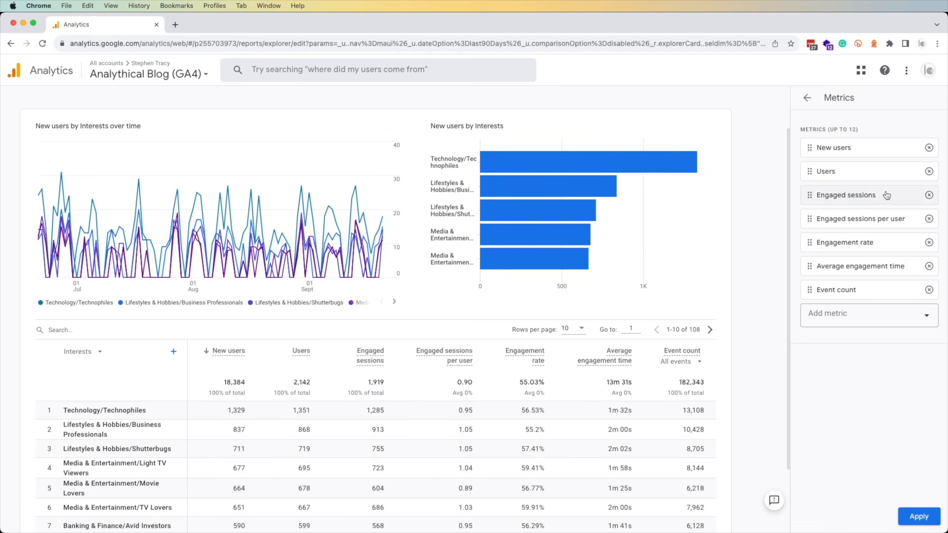
click(913, 523)
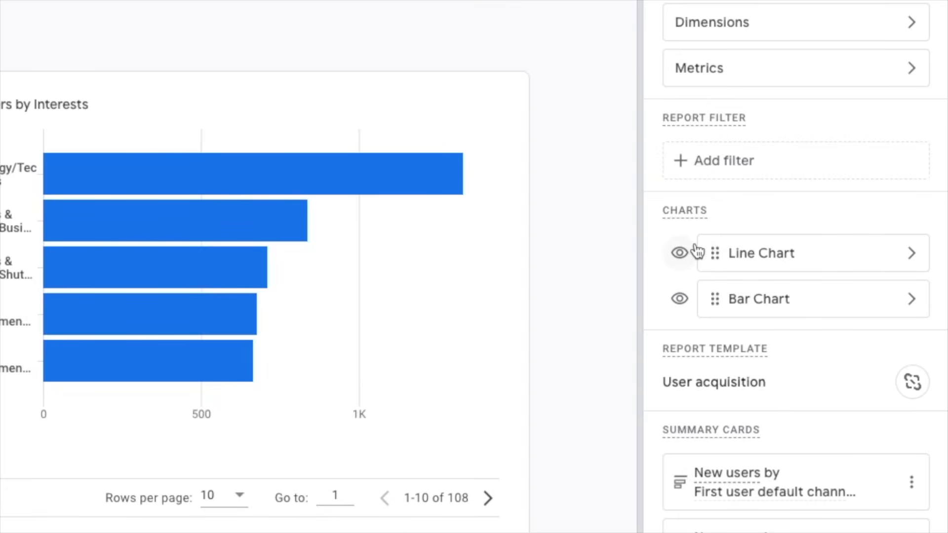
Hide the line chart and change the bar chart's type to Scatter chart
click(680, 253)
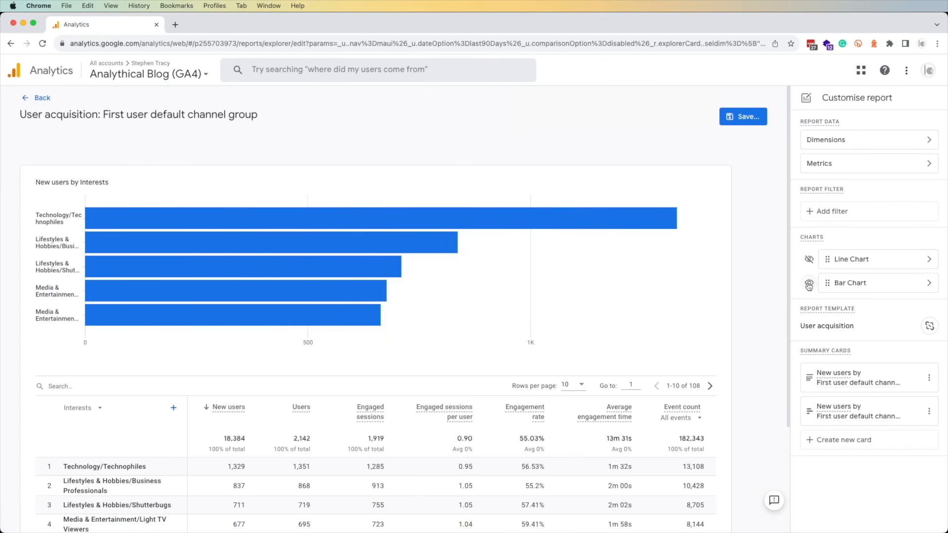
click(808, 284)
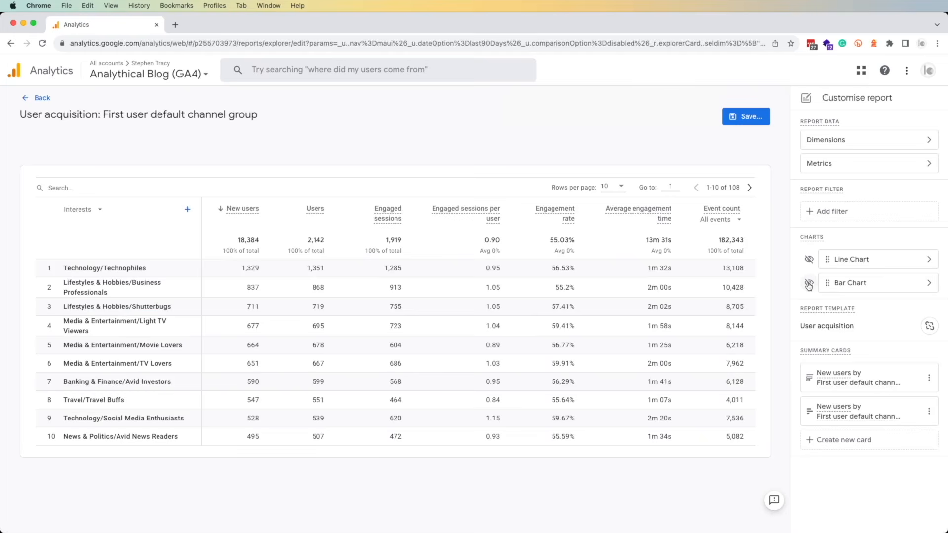
click(808, 284)
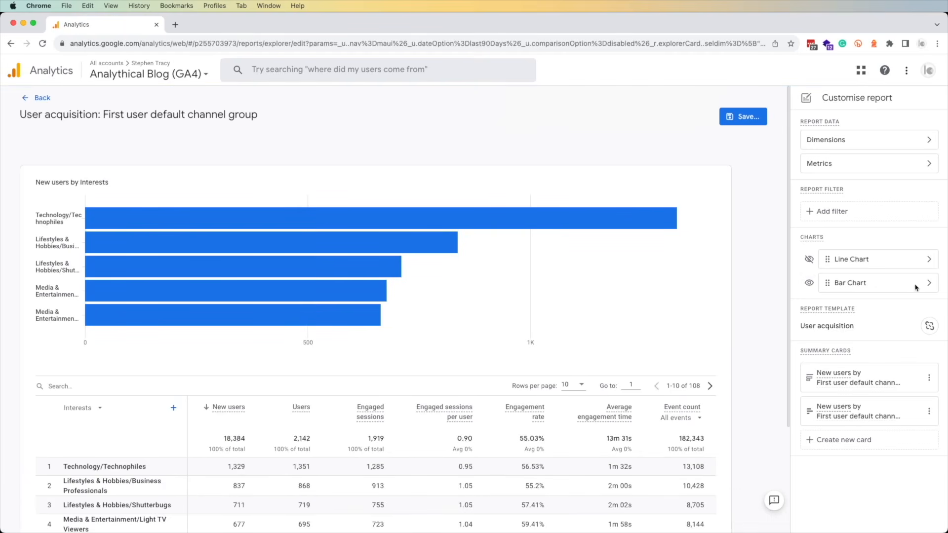
click(928, 286)
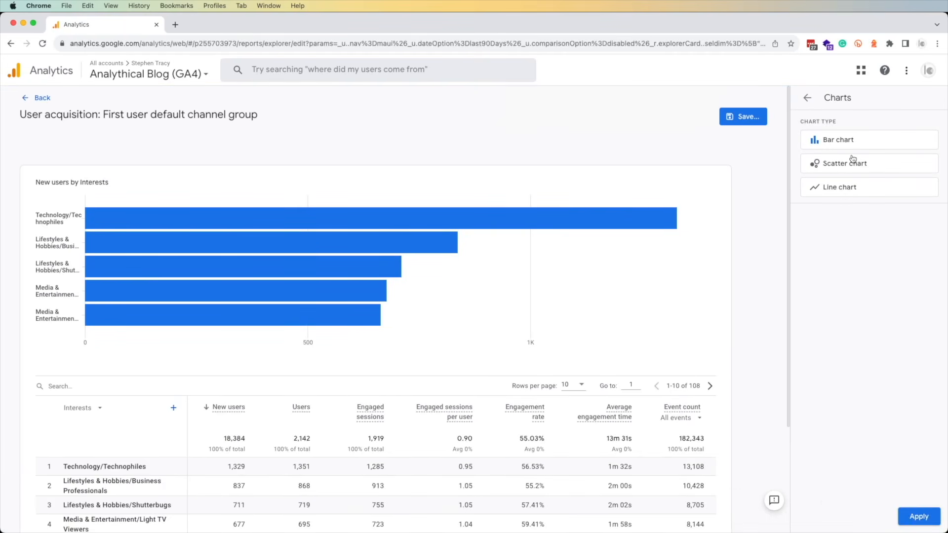
click(839, 164)
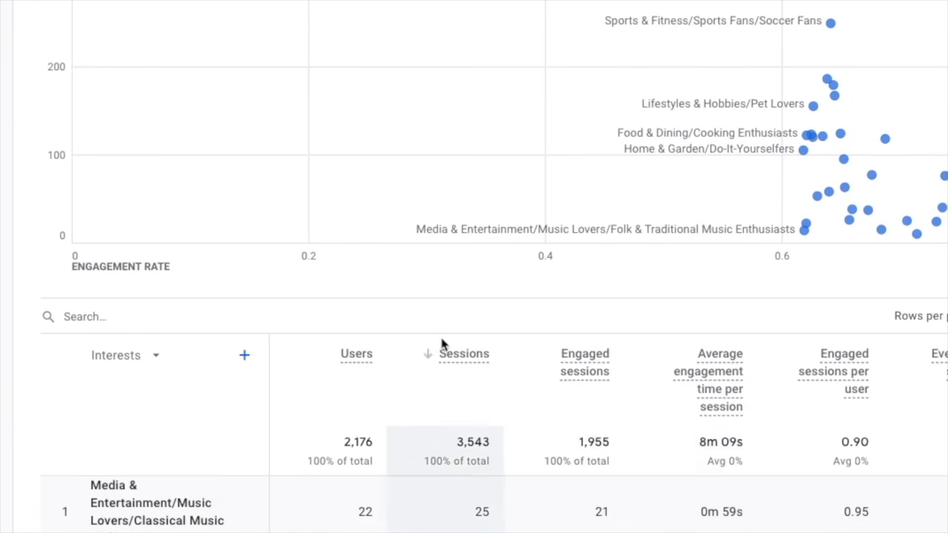
Sort the Traffic acquisition table by Sessions in descending order
click(429, 360)
scroll(370, 451, up, 3)
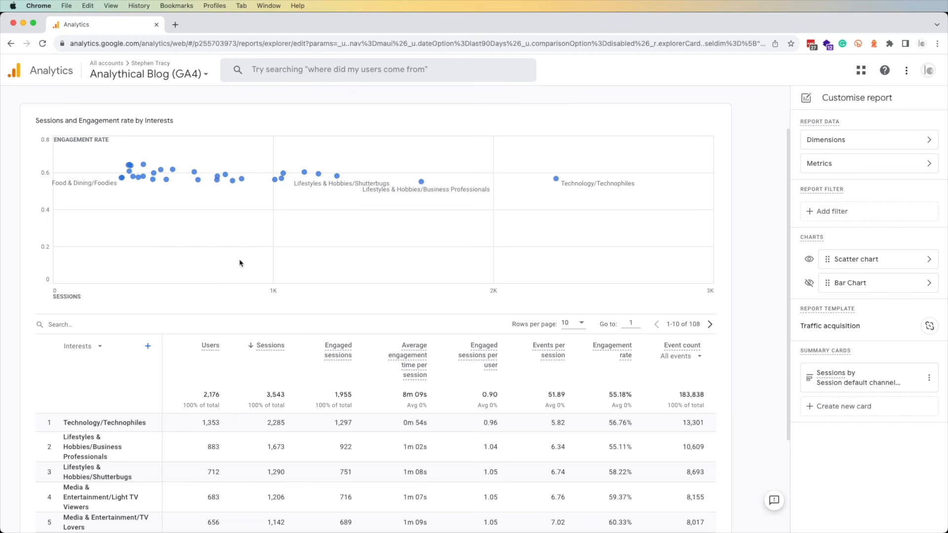
Add Bounce rate to the Traffic acquisition report's metrics and apply the change
click(838, 164)
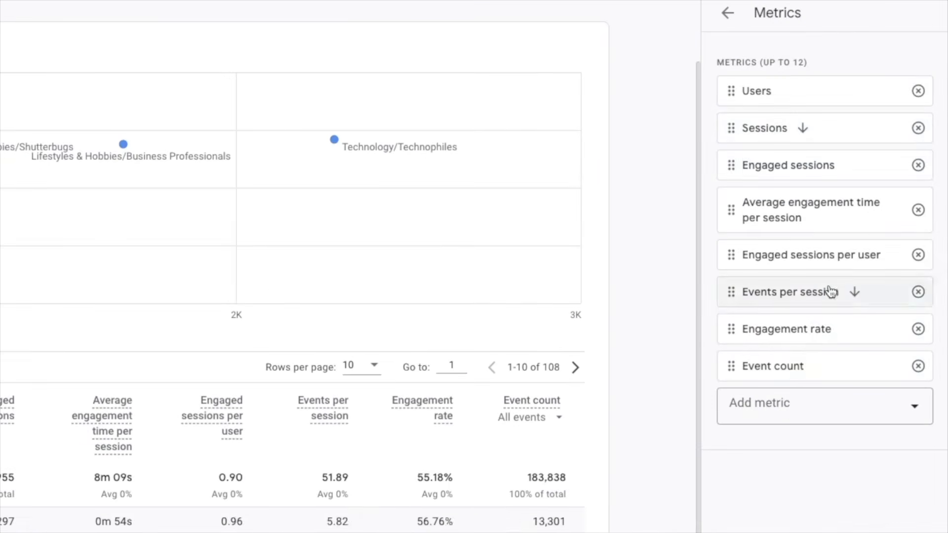
click(763, 407)
text(boun)
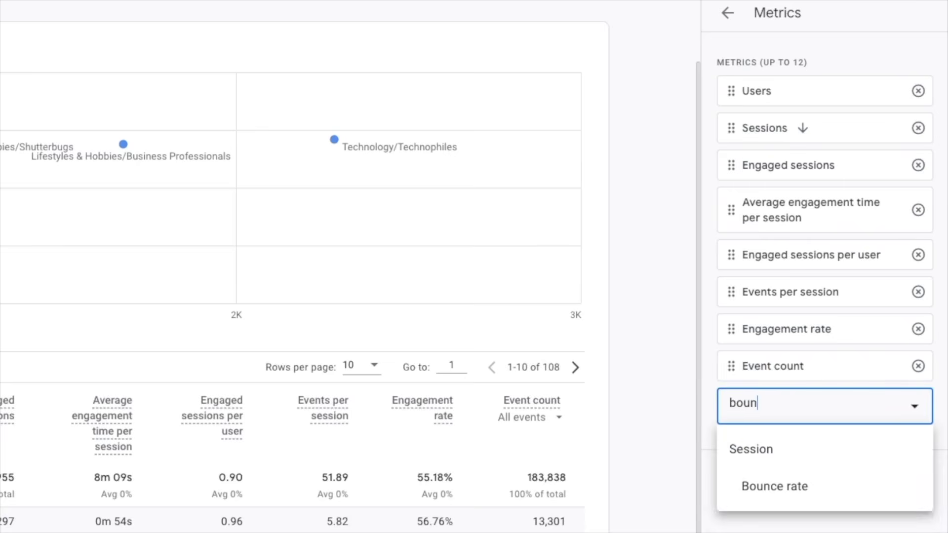
text(ce)
click(775, 487)
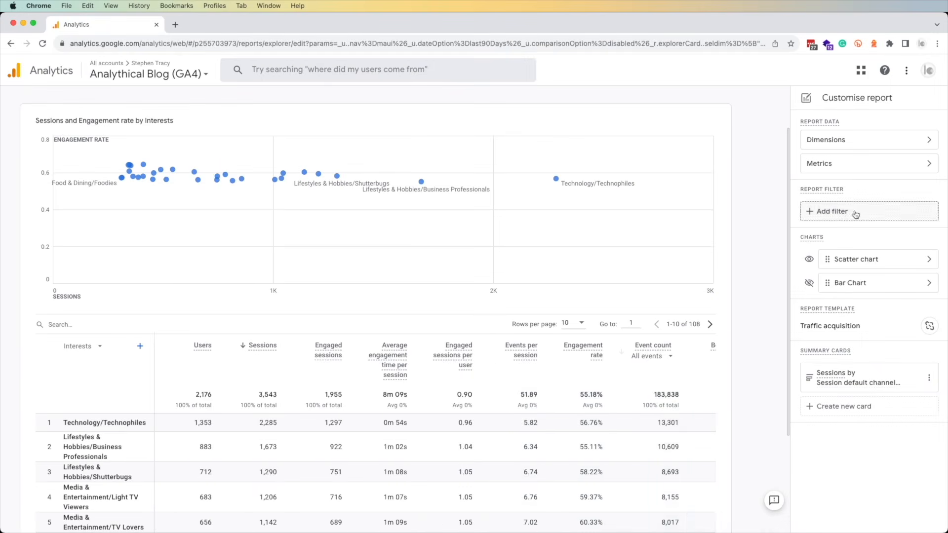
Remove Event count from the Traffic acquisition report's metrics and apply the change
click(873, 167)
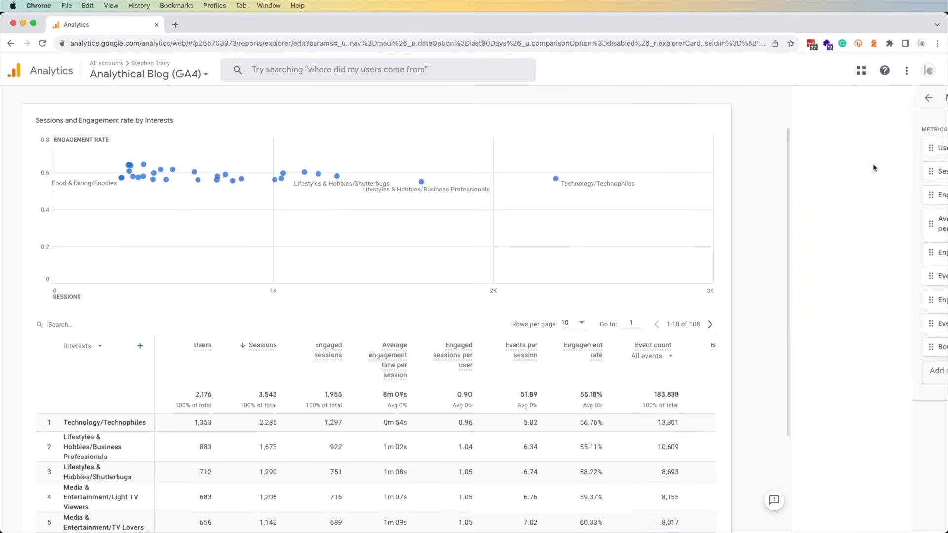
click(929, 323)
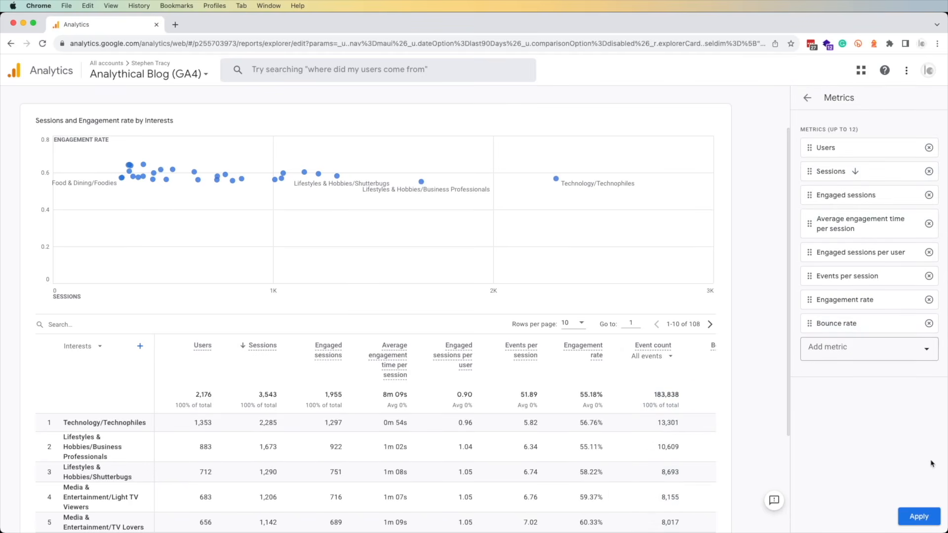
click(919, 517)
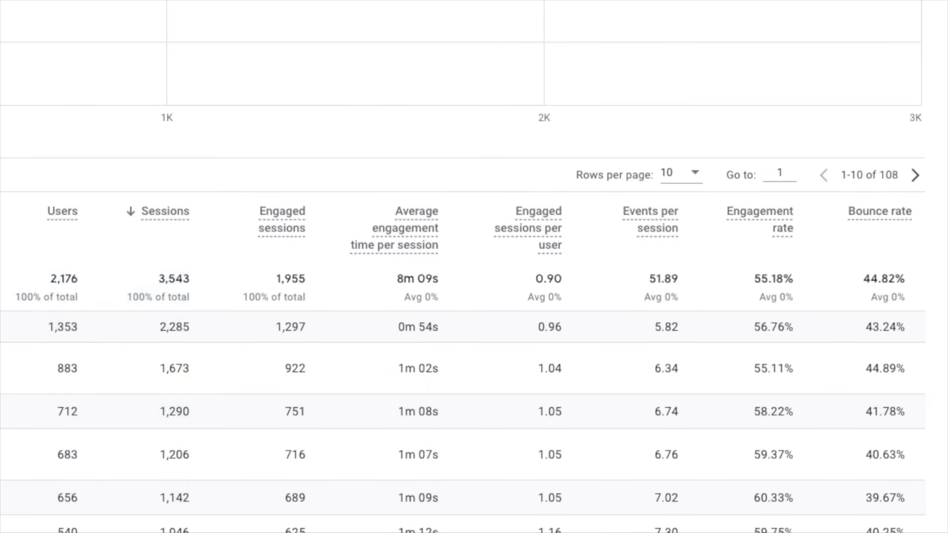
Add Country to the Traffic acquisition report's primary dimensions, apply it and break the table down by Country
click(778, 414)
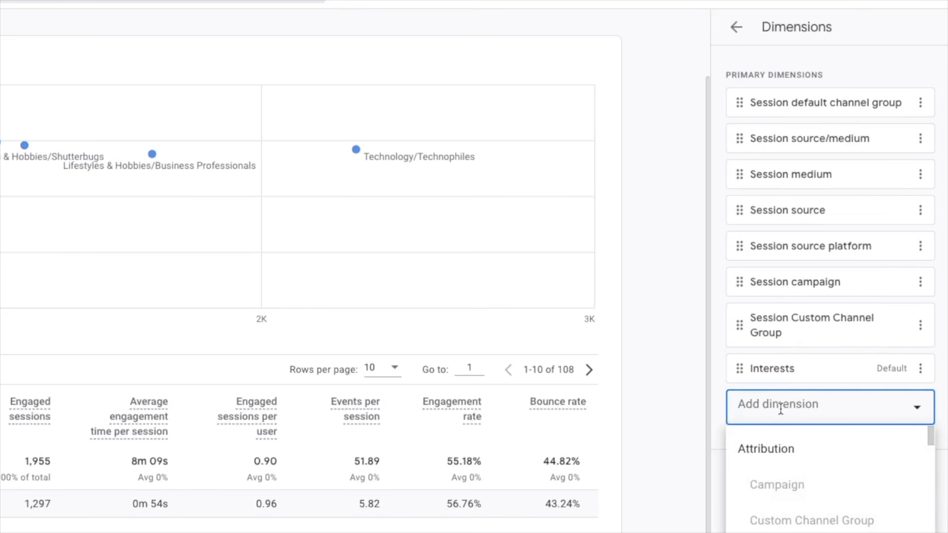
text(country)
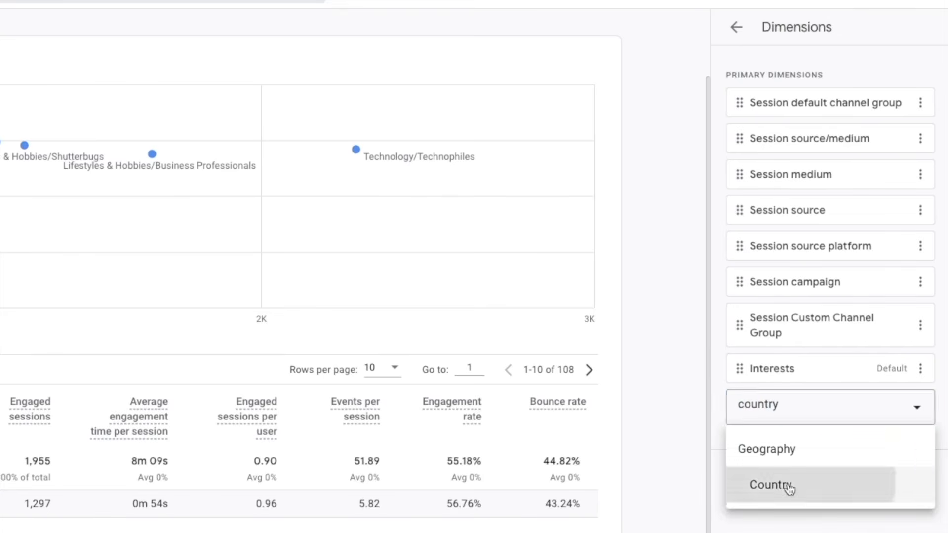
click(787, 486)
click(904, 532)
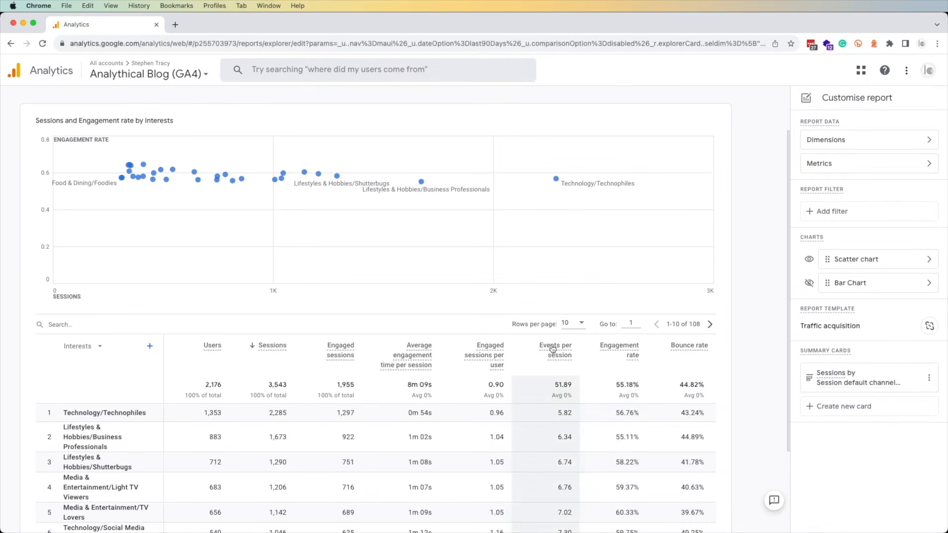
click(83, 348)
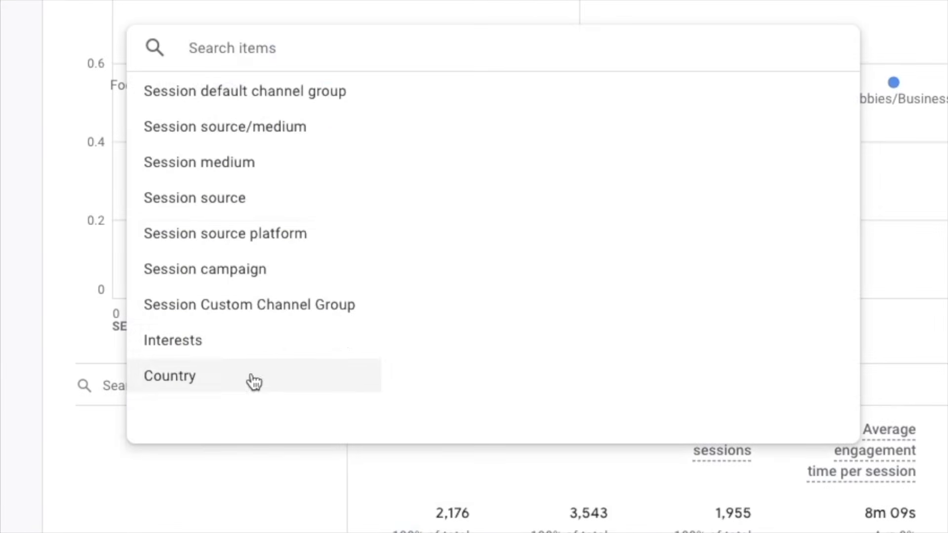
click(179, 388)
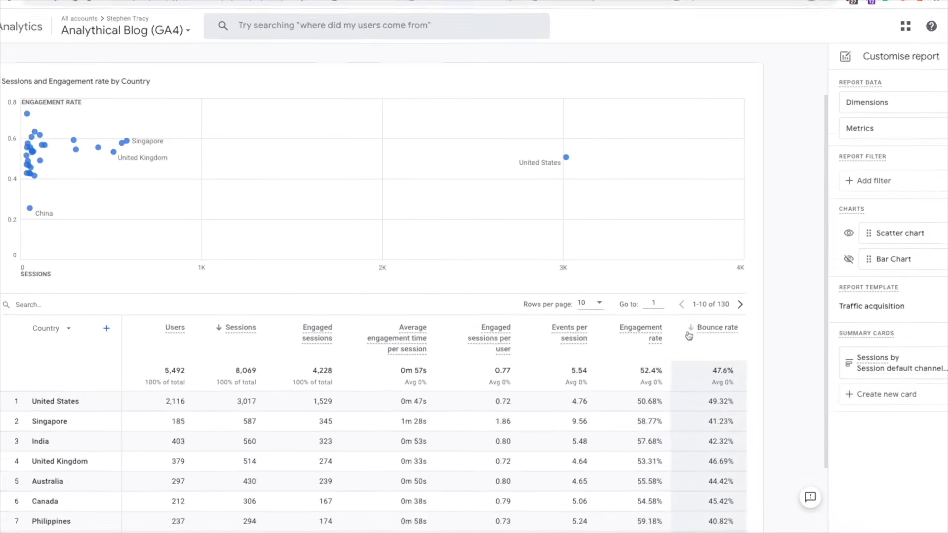
Sort the country table by Bounce rate and then by Users in descending order, so the scatter chart plots both metrics
click(833, 236)
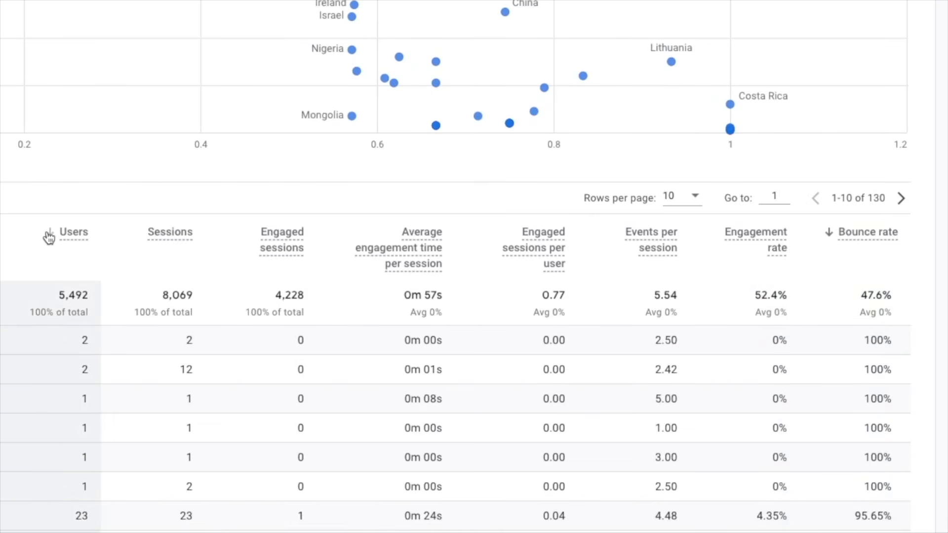
click(48, 236)
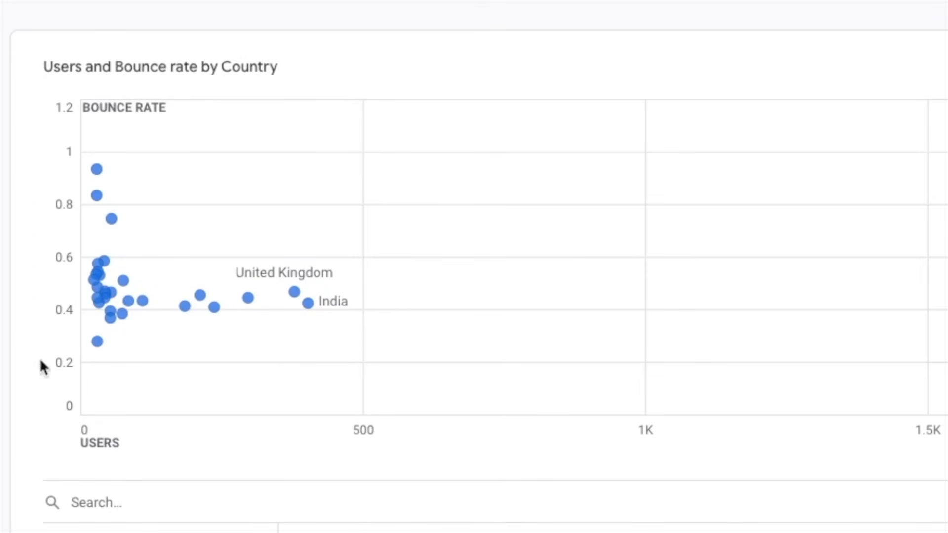
mouse_move(151, 311)
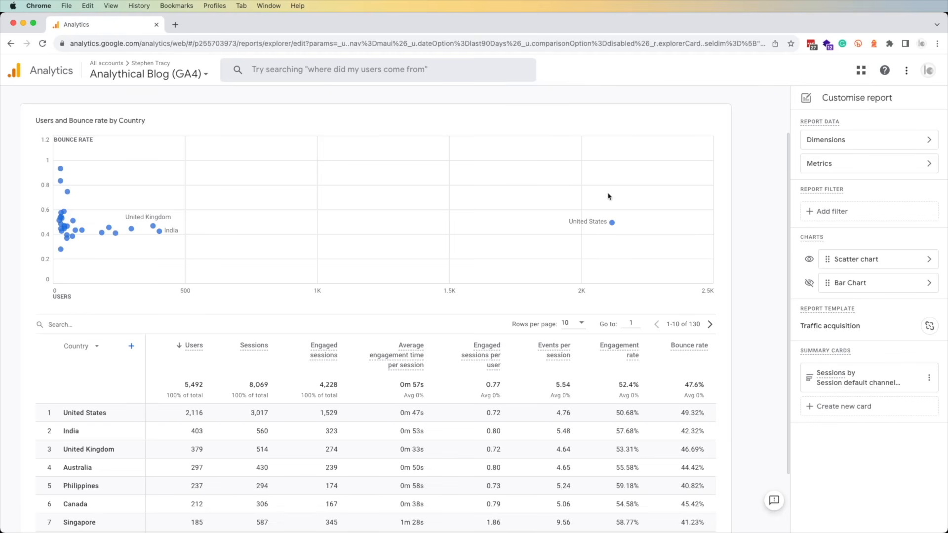
mouse_move(55, 238)
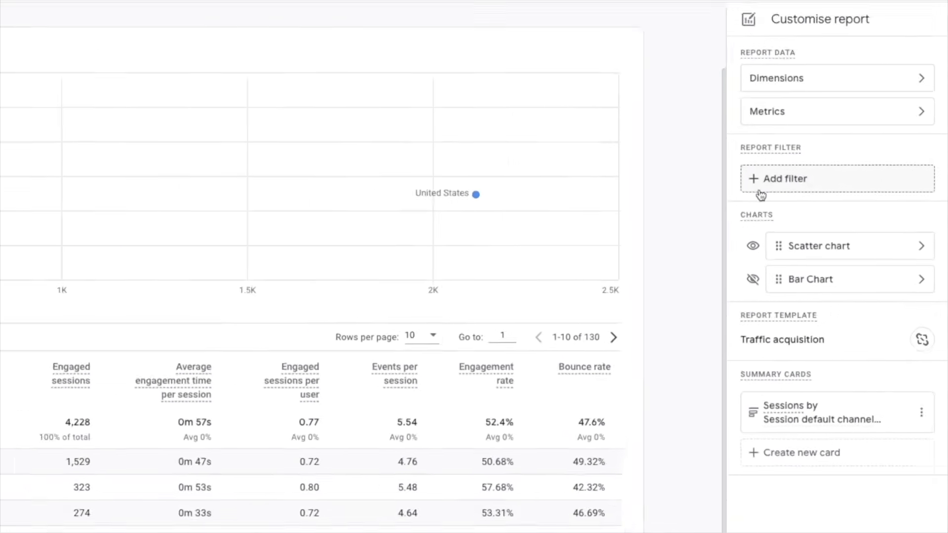
Add and apply a report filter where Country does not exactly match United States
click(800, 183)
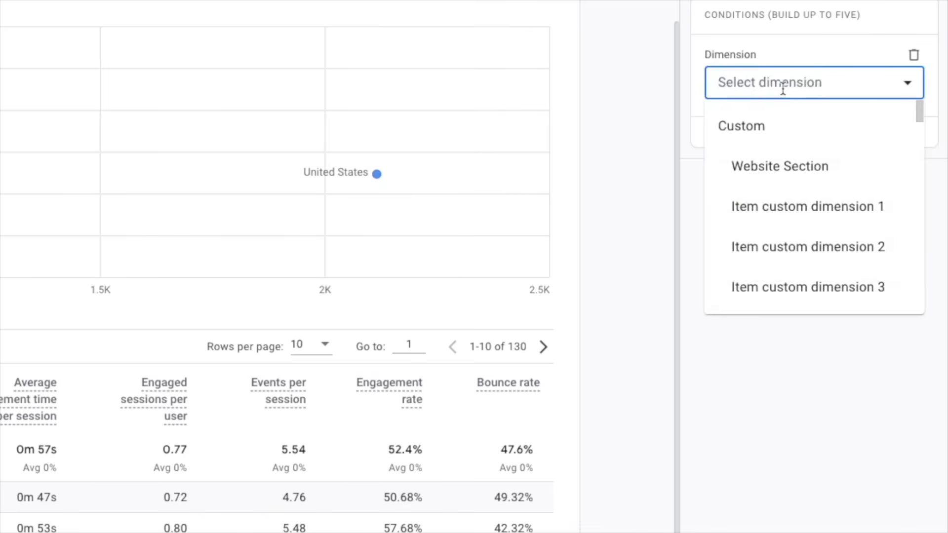
text(country)
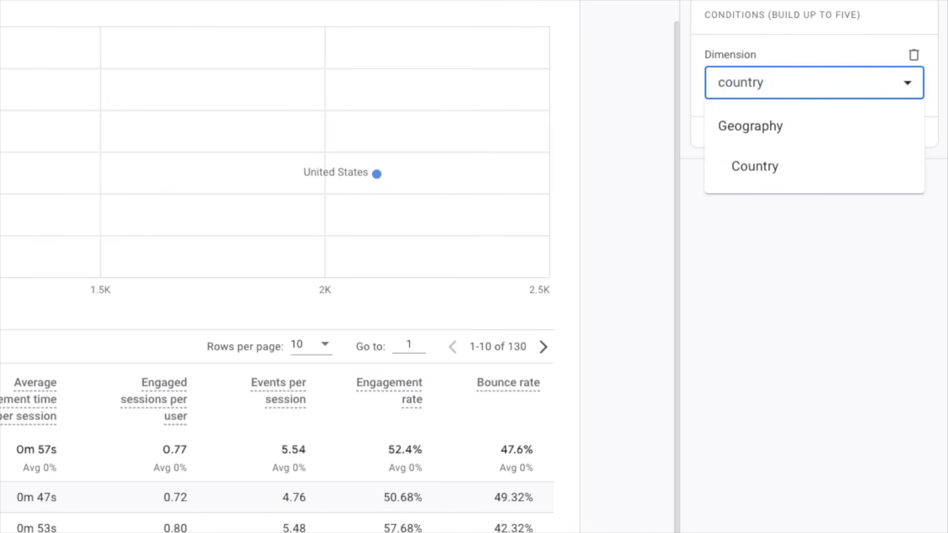
click(766, 157)
scroll(780, 316, down, 3)
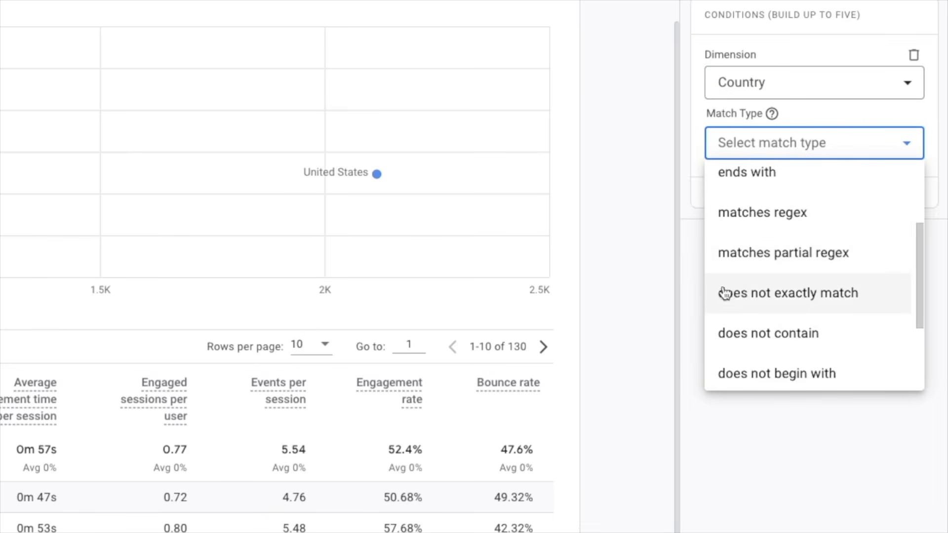
click(796, 301)
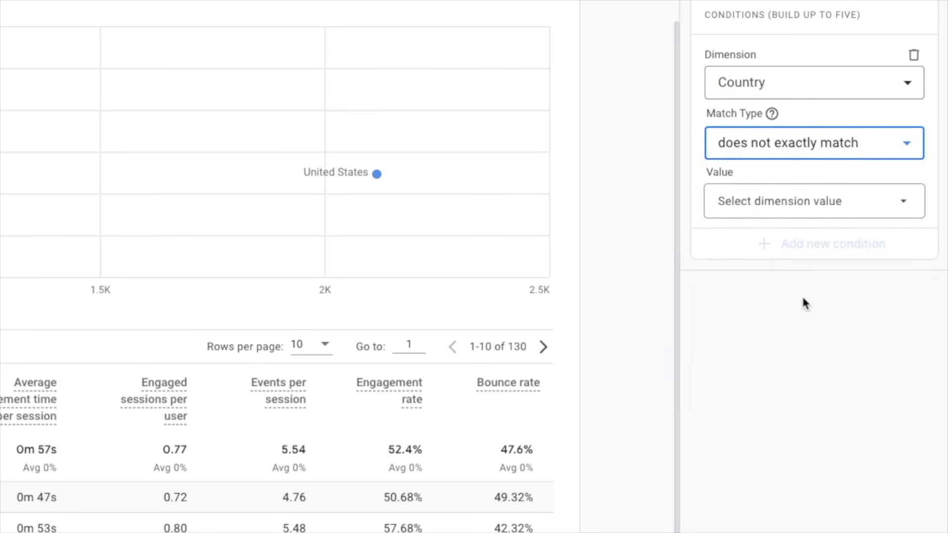
click(775, 205)
click(734, 285)
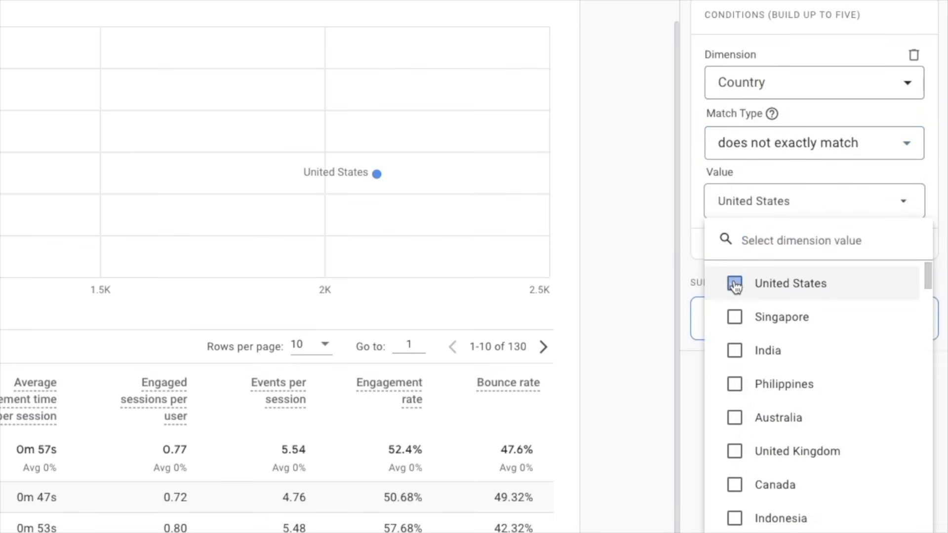
click(693, 292)
click(915, 520)
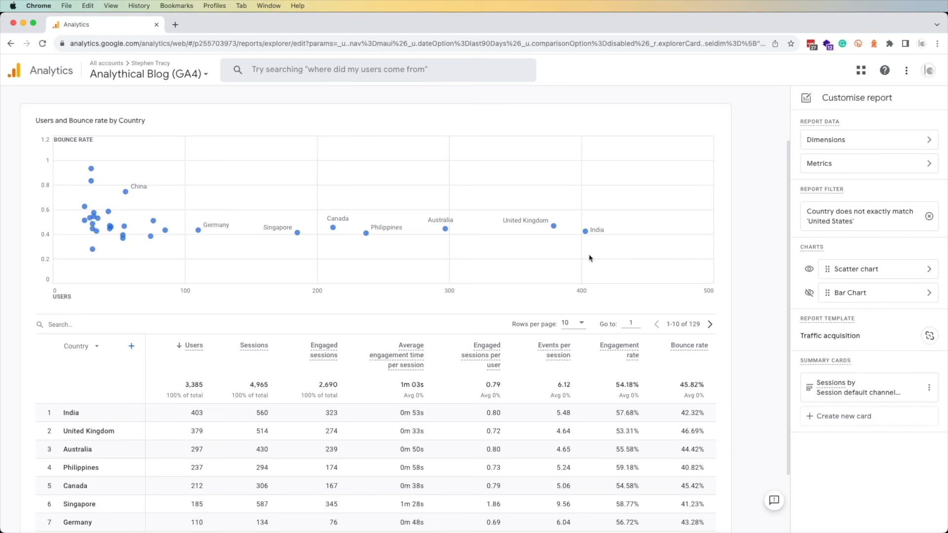
mouse_move(586, 234)
mouse_move(94, 169)
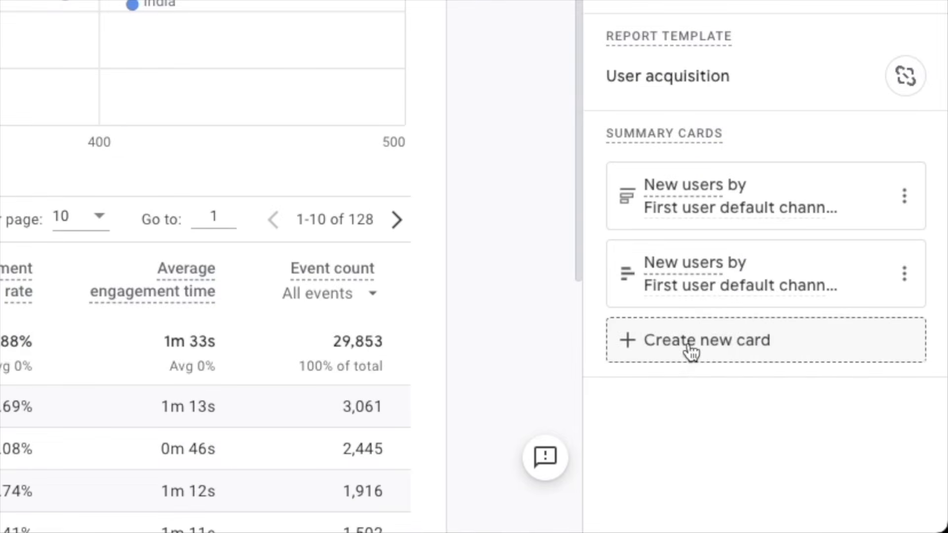
click(716, 355)
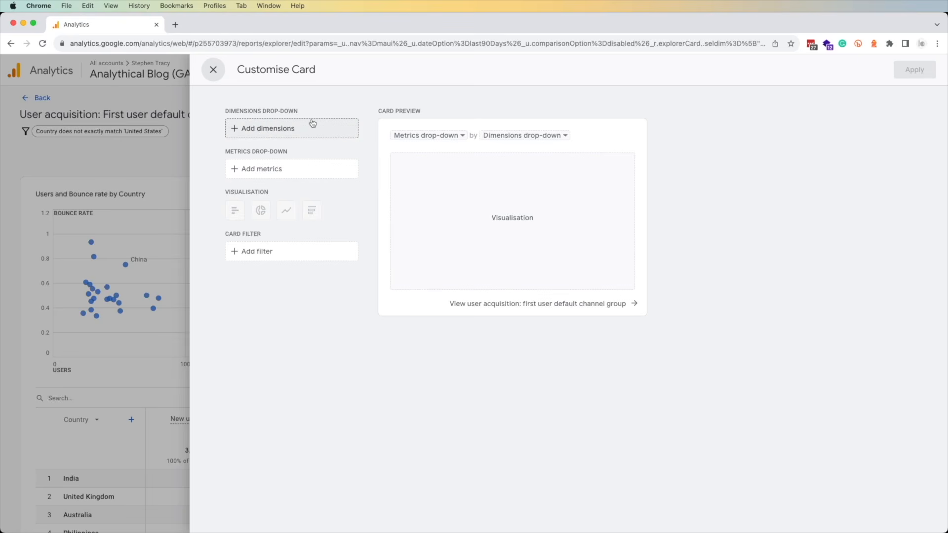
click(274, 129)
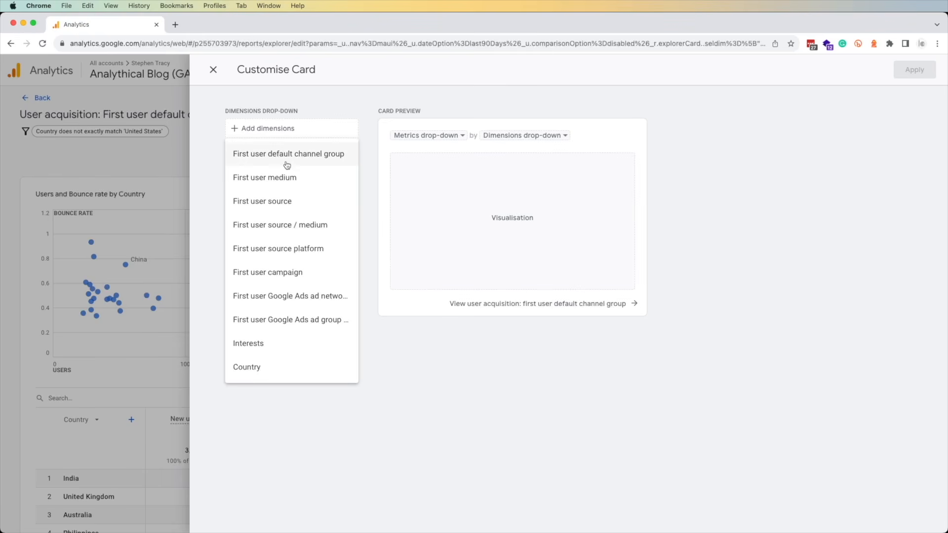
click(220, 72)
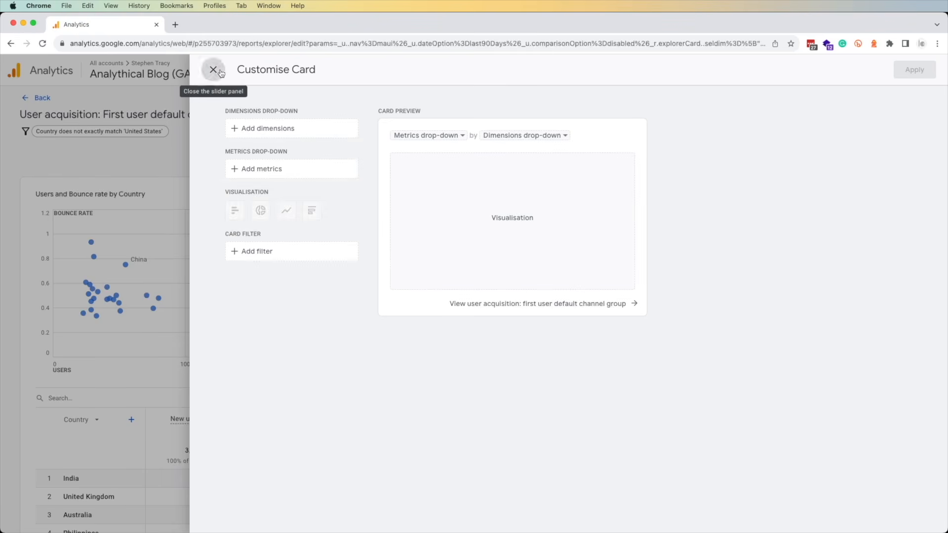
click(217, 71)
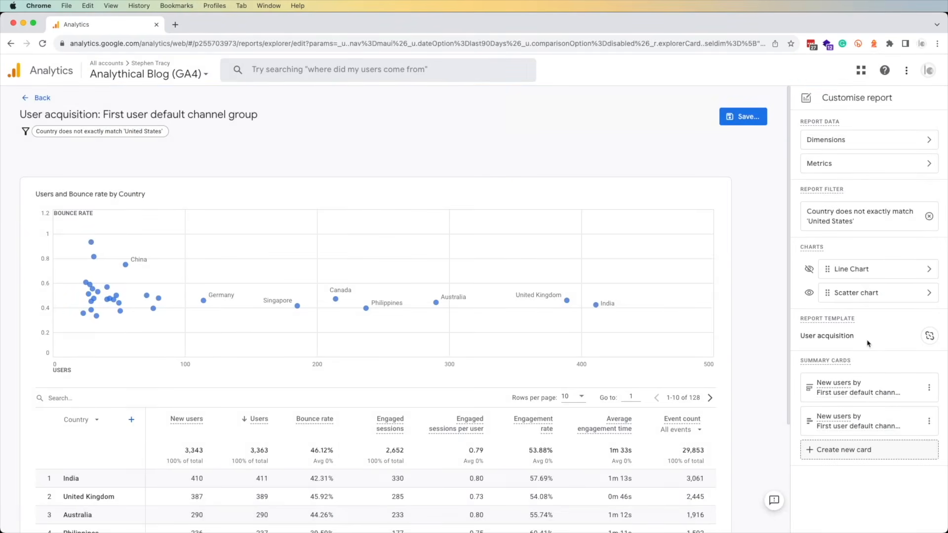
Start a new summary card for the User acquisition report with the dimensions Interests and Country and the metric Bounce rate
click(832, 450)
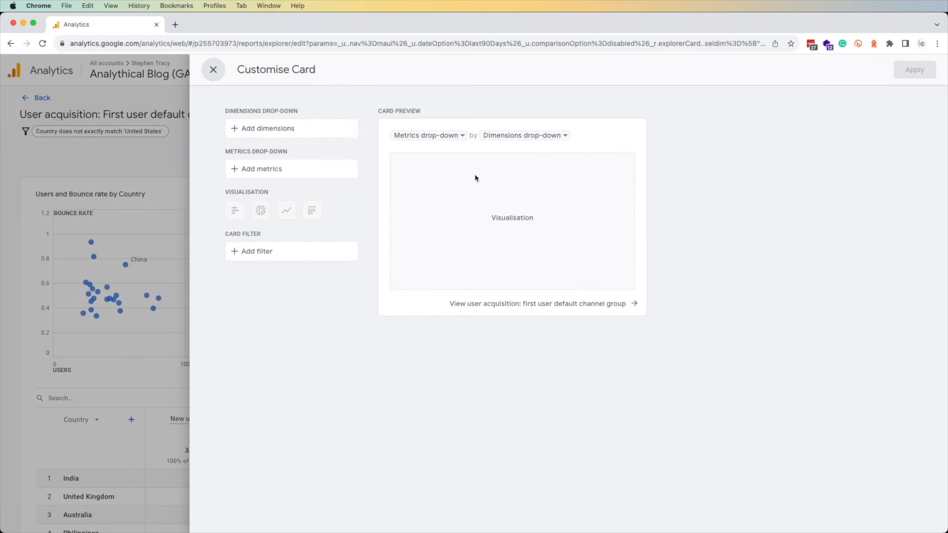
click(311, 130)
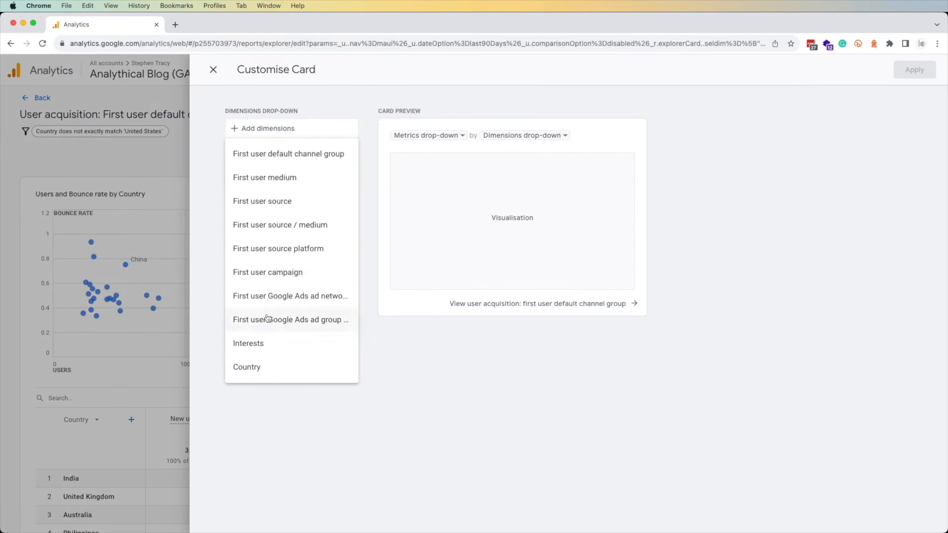
click(262, 341)
click(286, 154)
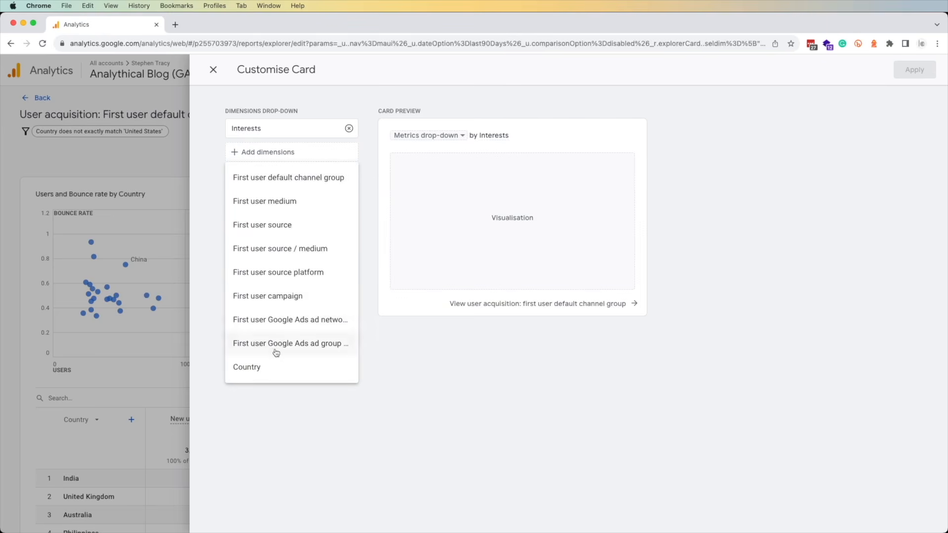
click(263, 370)
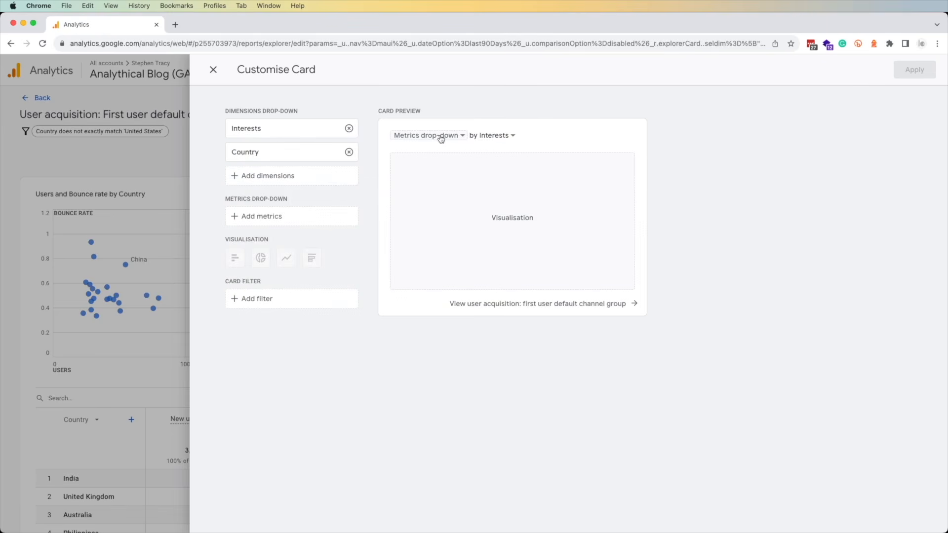
click(494, 138)
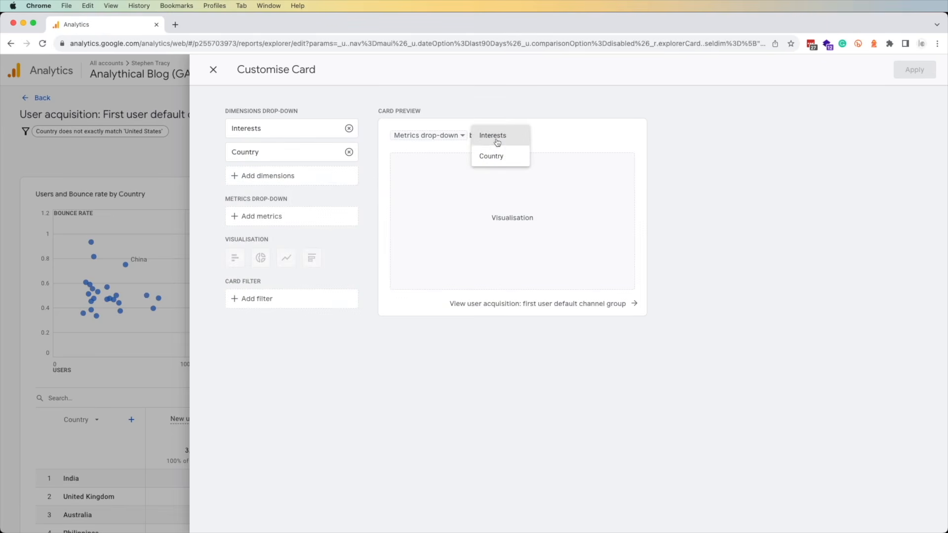
click(553, 137)
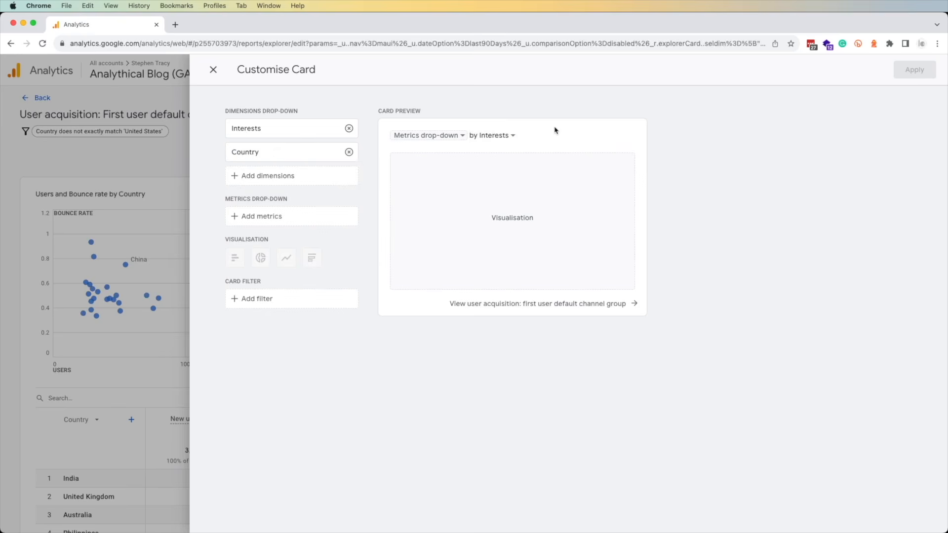
click(275, 218)
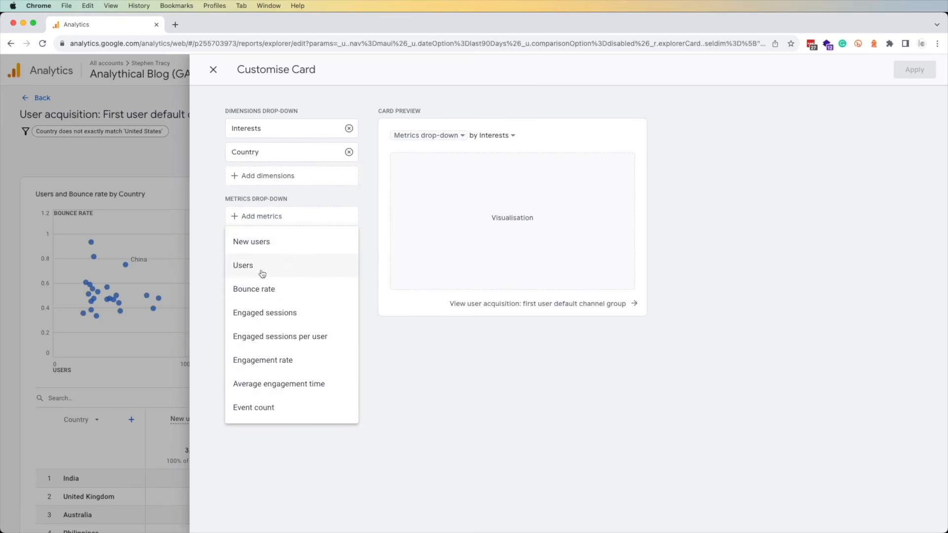
click(251, 295)
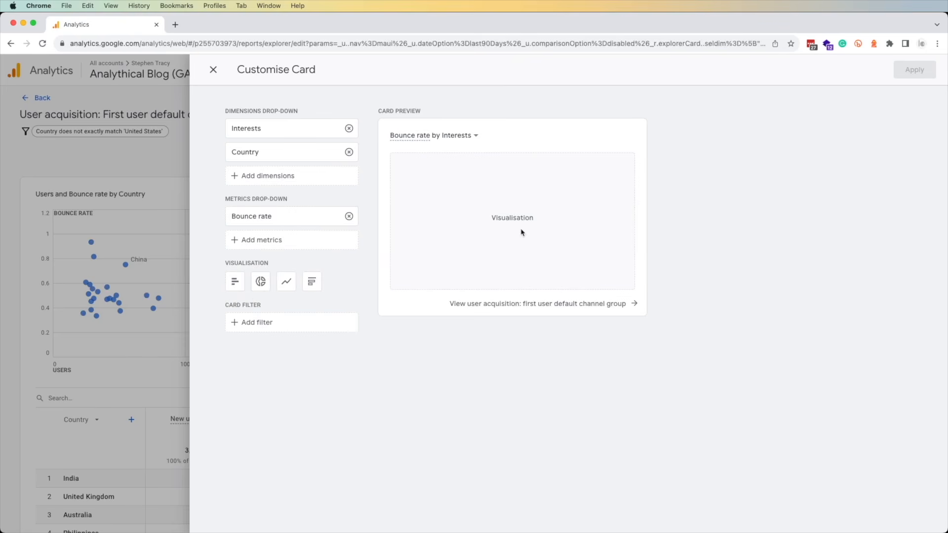
Preview the new card as a bar, donut and line chart, set its visualisation to table and apply the card
click(236, 282)
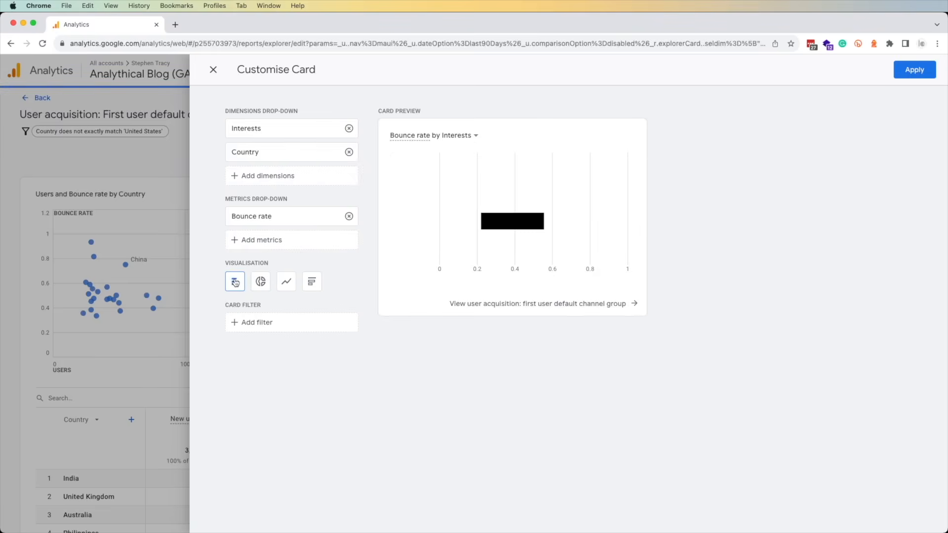
click(261, 289)
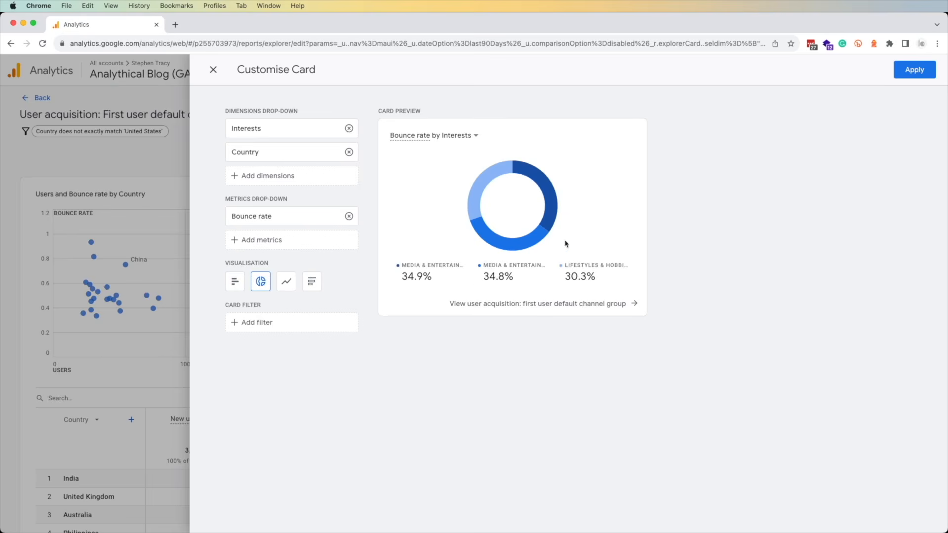
click(286, 282)
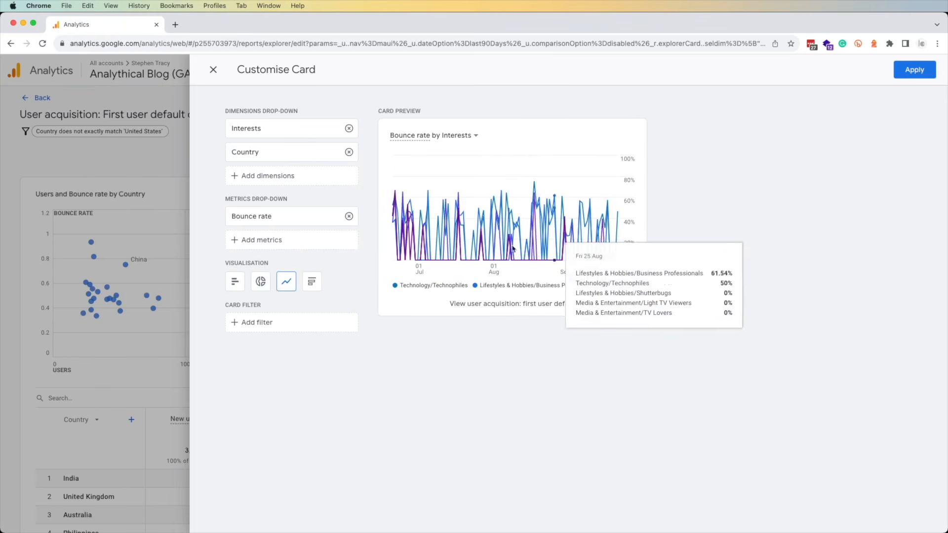
click(316, 286)
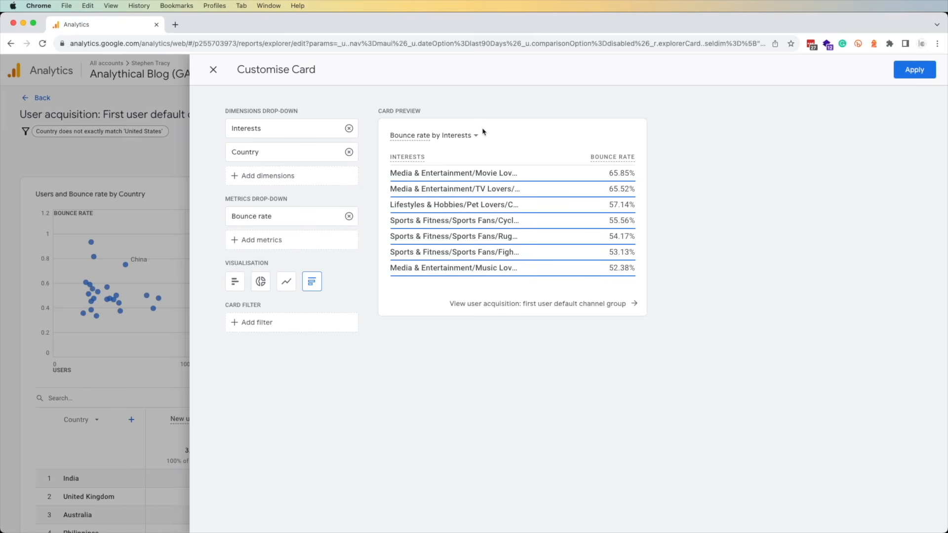
click(911, 74)
Save the customised User acquisition report as a new report, keeping the suggested name
click(741, 117)
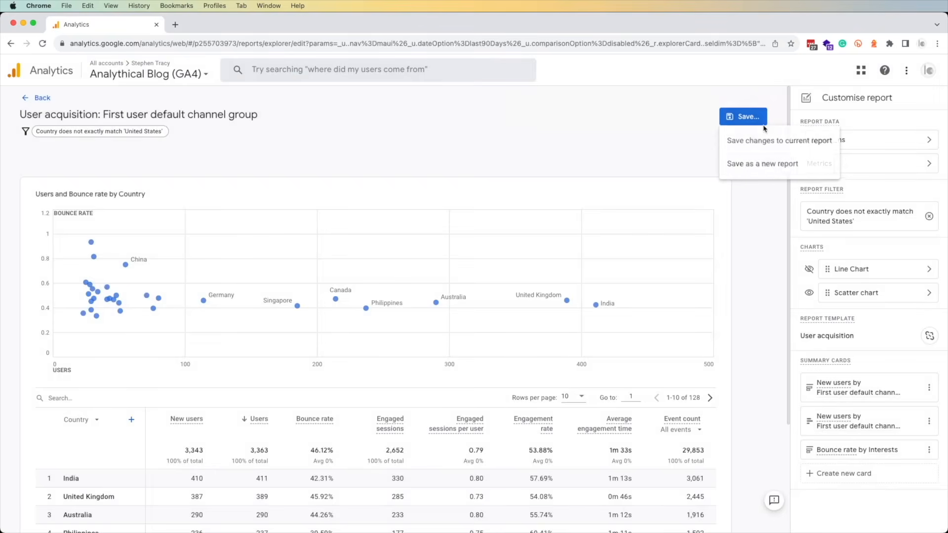
click(748, 166)
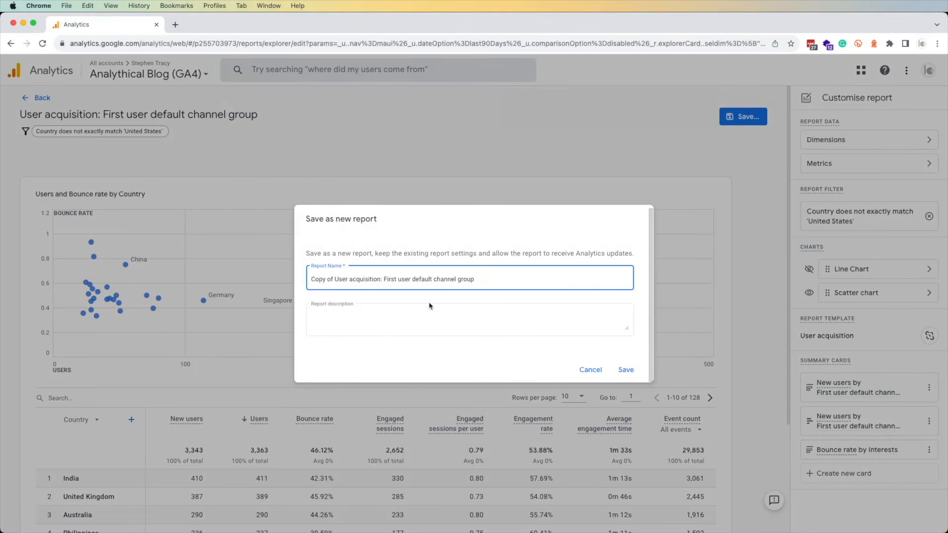
click(625, 370)
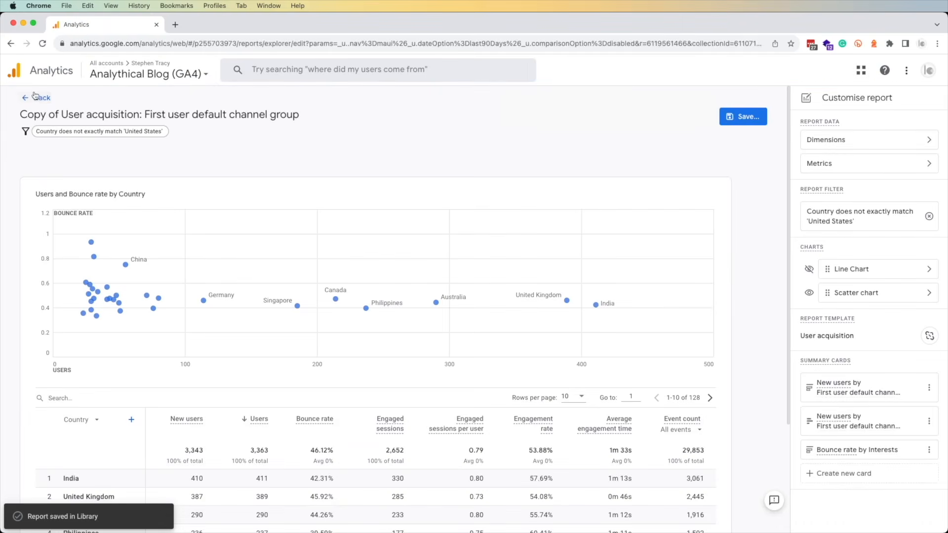
Leave the report editor and view the original User acquisition report in the Life cycle collection
click(36, 97)
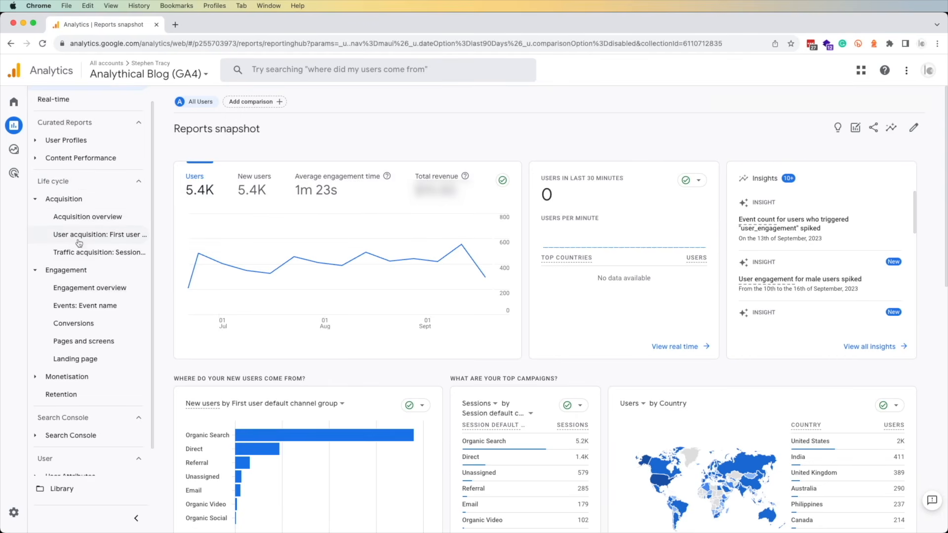
click(82, 237)
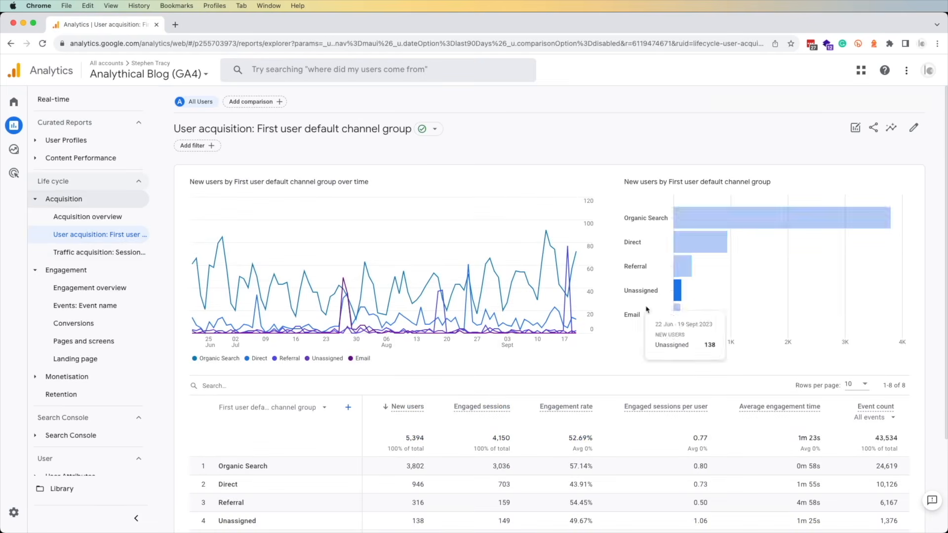
scroll(97, 363, down, 2)
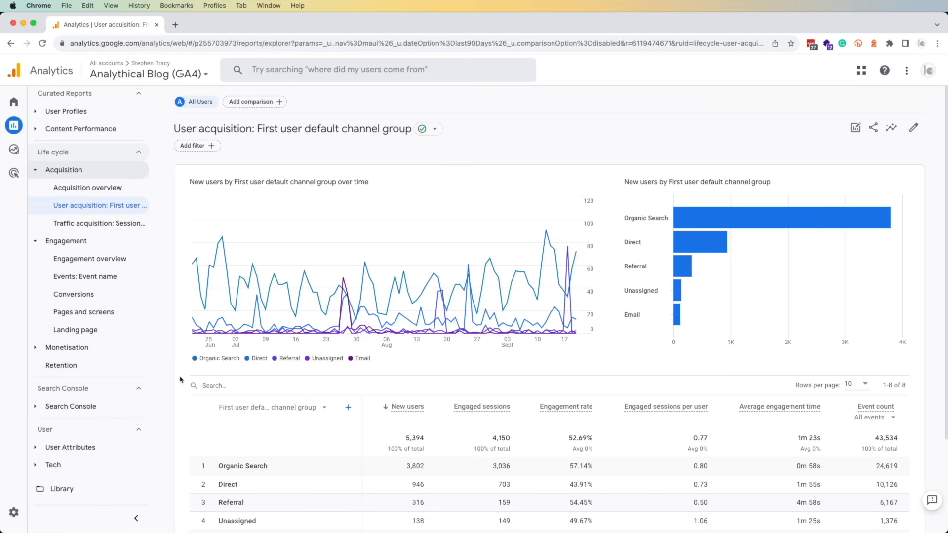
Open the Library and examine its collections and the entry for the copied User acquisition report
click(67, 490)
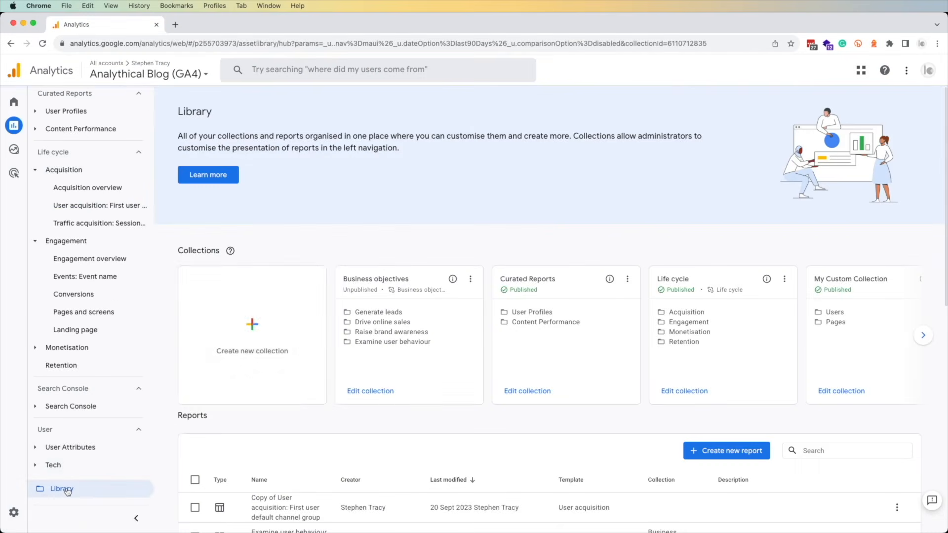
scroll(464, 359, down, 3)
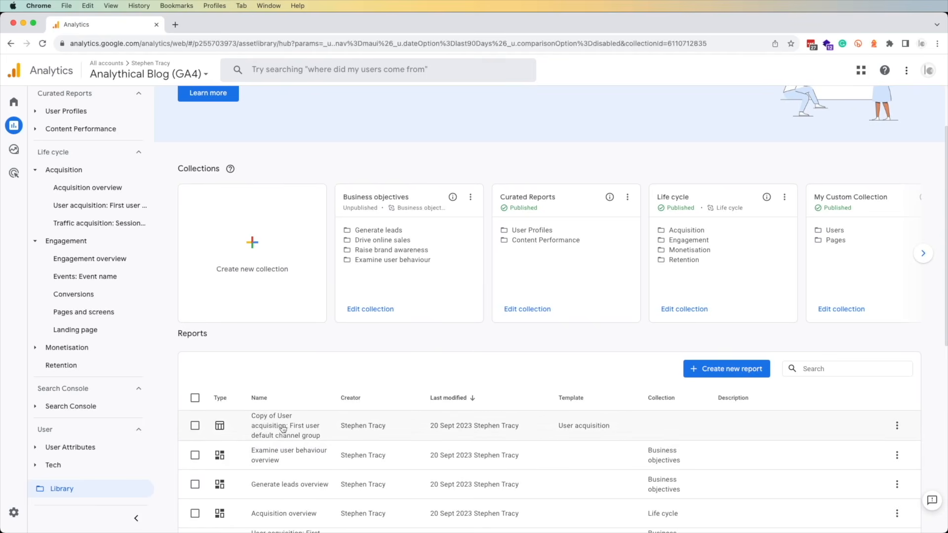
scroll(293, 430, down, 1)
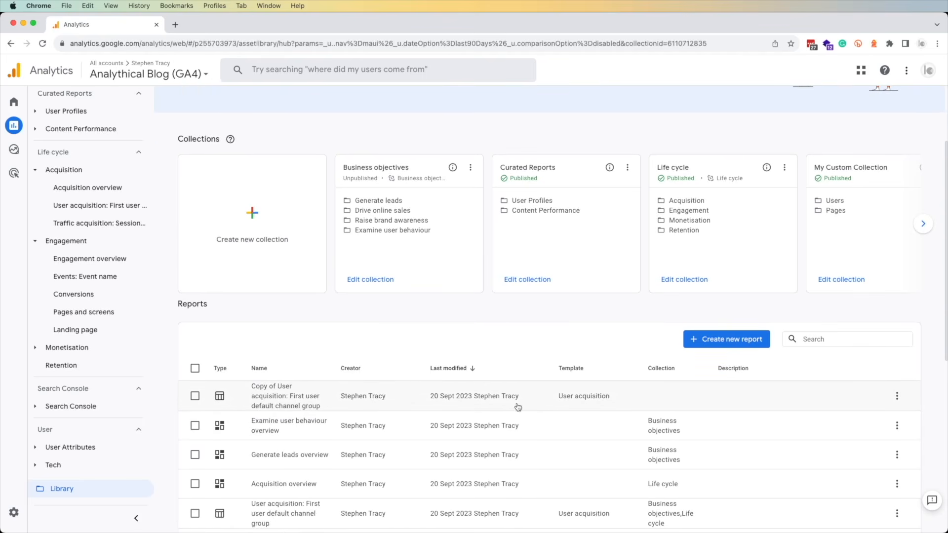
scroll(589, 406, up, 1)
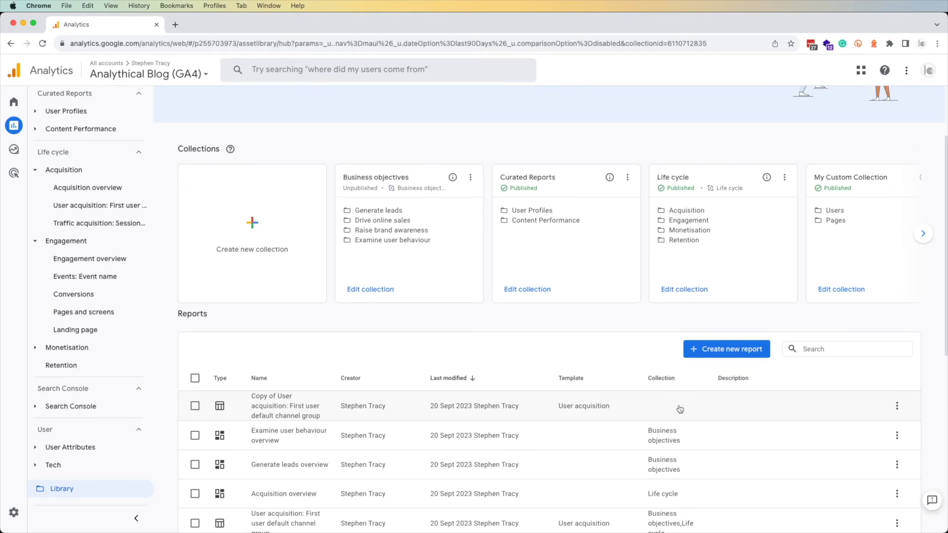
scroll(672, 406, up, 3)
scroll(673, 386, down, 1)
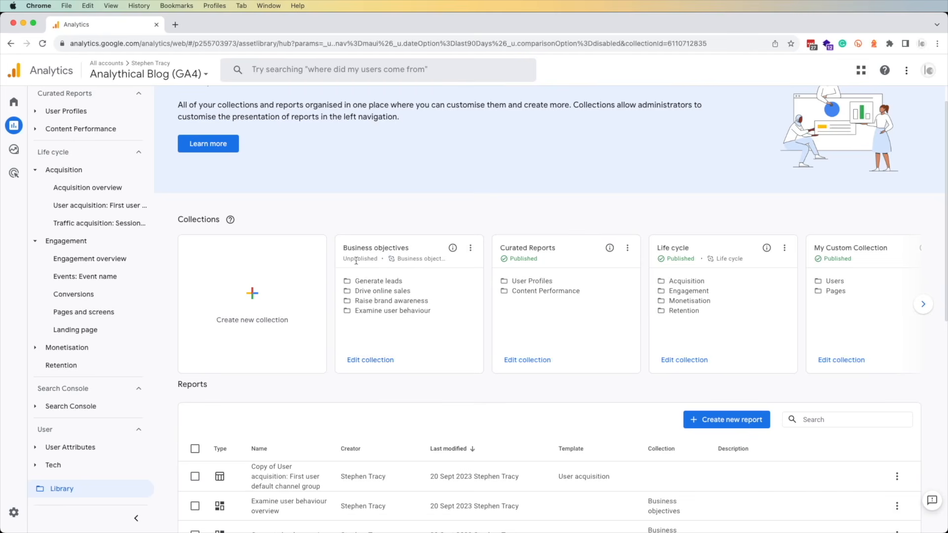
Publish the Business objectives collection and unpublish it again
click(470, 248)
click(502, 269)
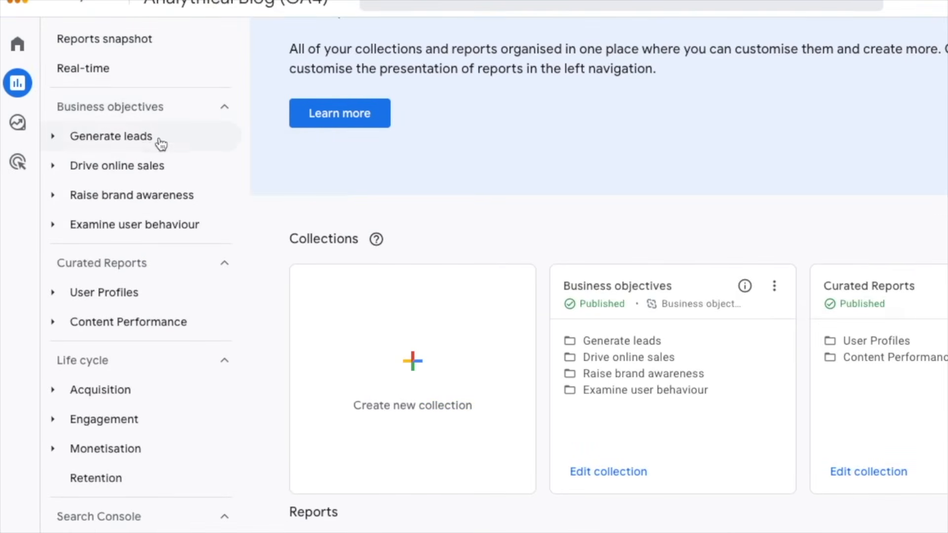
click(775, 288)
click(806, 325)
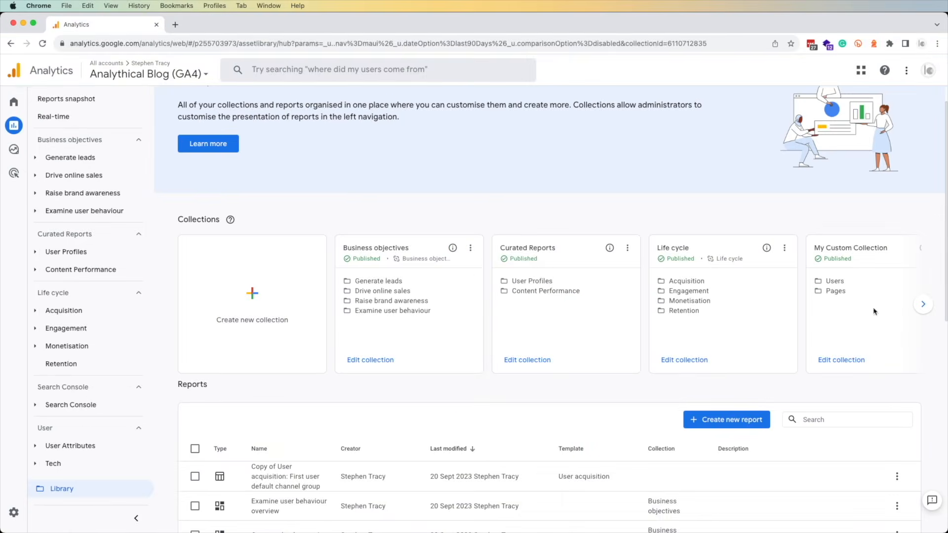
Browse the available collections and open the Curated Reports collection for editing
click(923, 304)
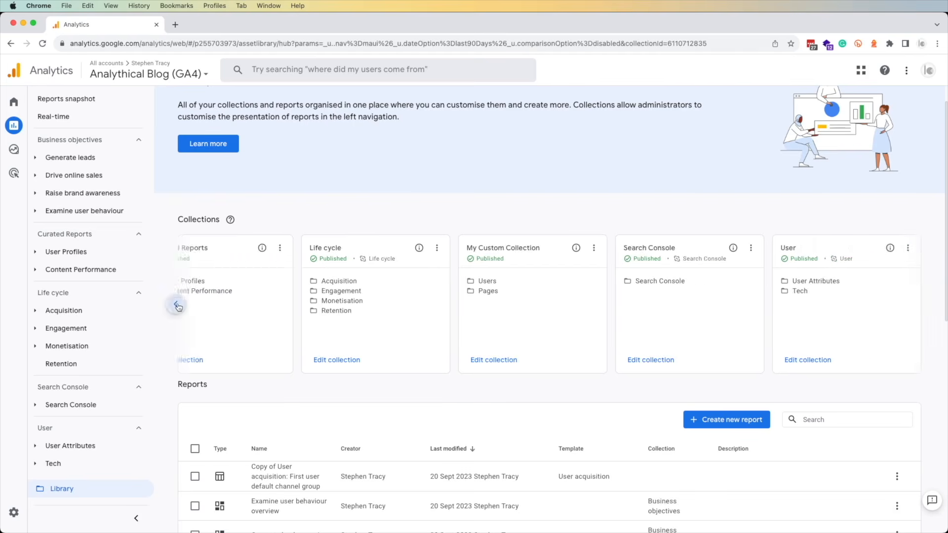
click(178, 307)
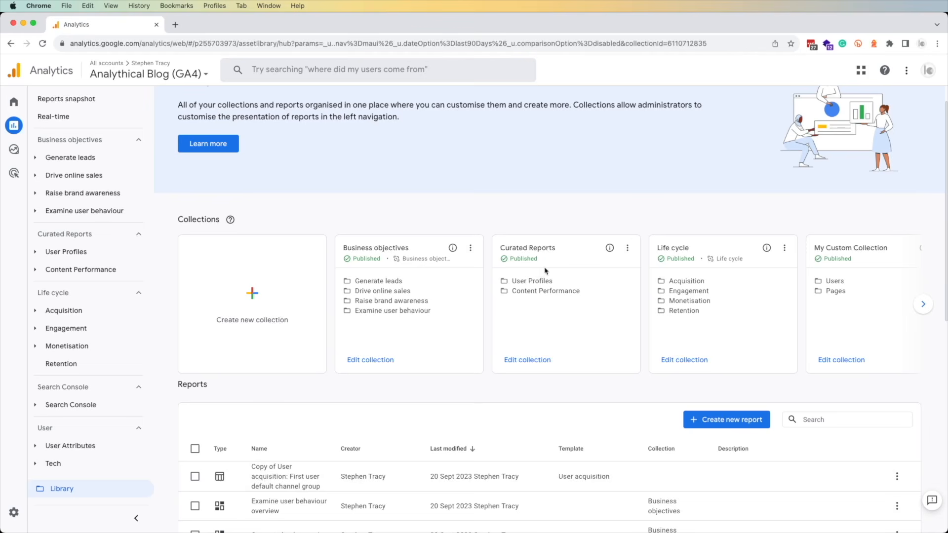
click(514, 360)
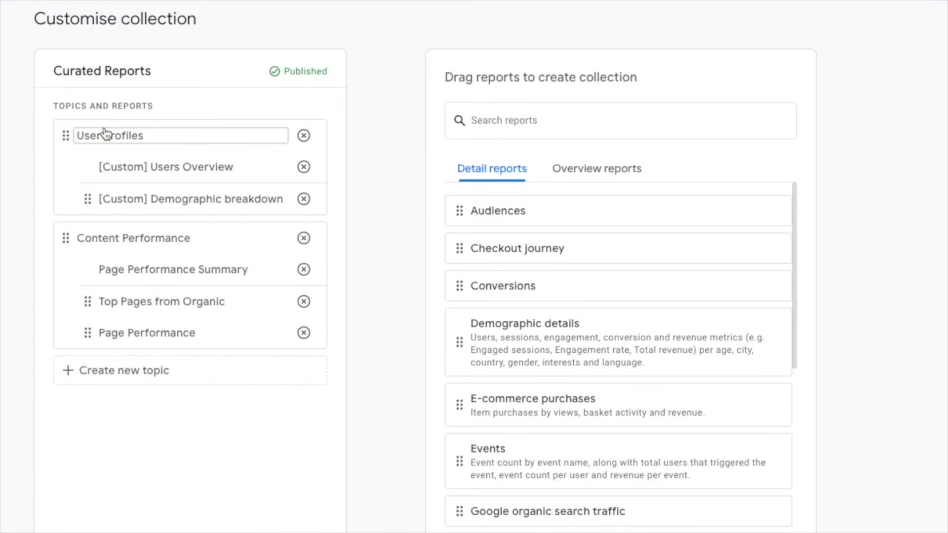
click(127, 138)
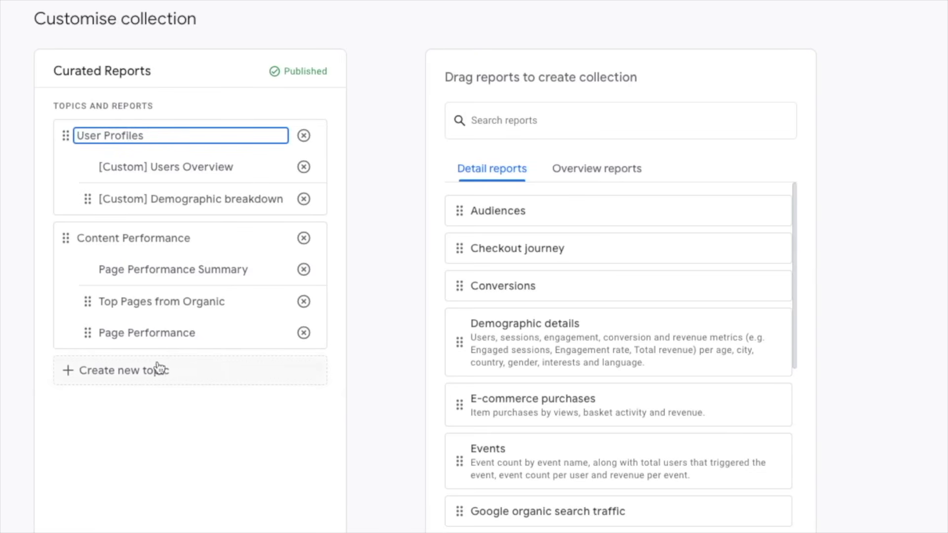
Create a new topic named Acquisition in the Curated Reports collection
click(112, 374)
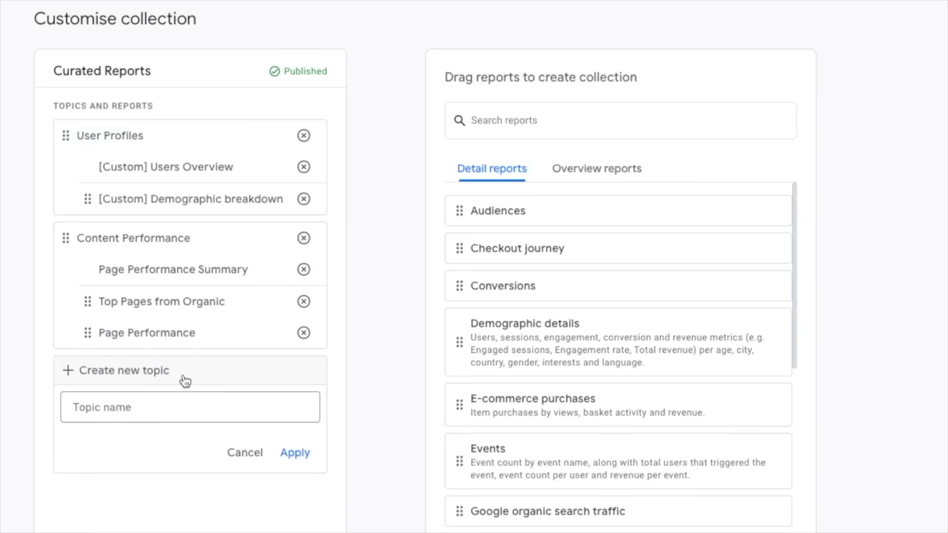
click(150, 407)
text(Acquisi)
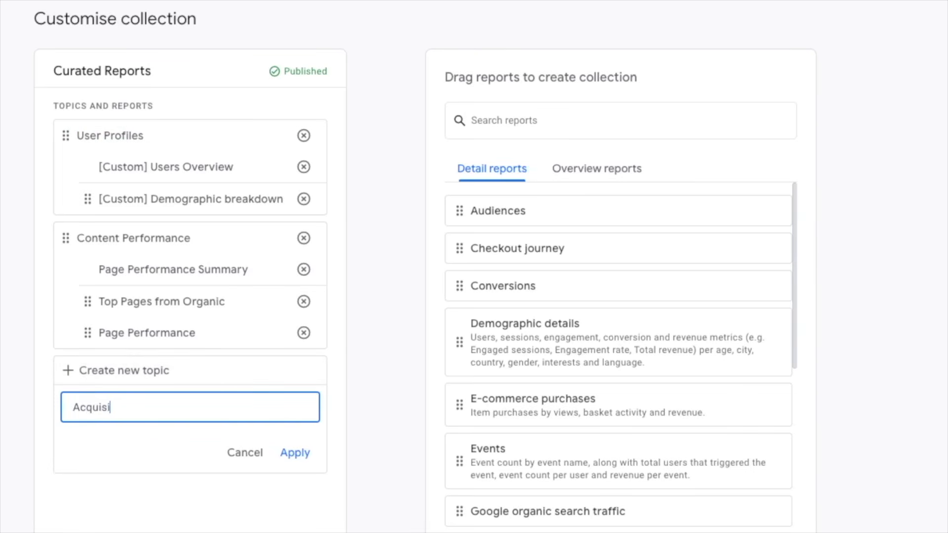
text(tion)
click(294, 452)
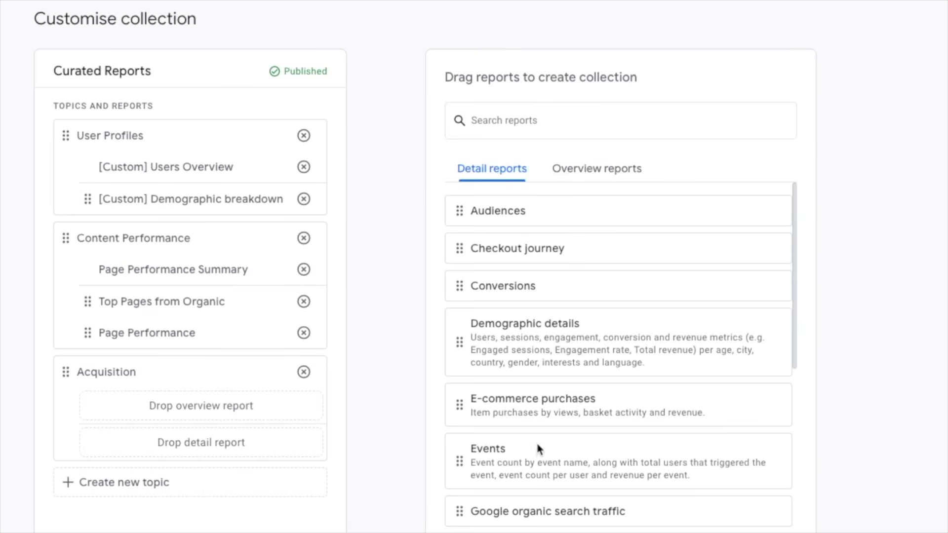
Add the detail report "Copy of User acquisition: First user default channel group" to the Acquisition topic and save the changes to the current collection
scroll(537, 444, down, 15)
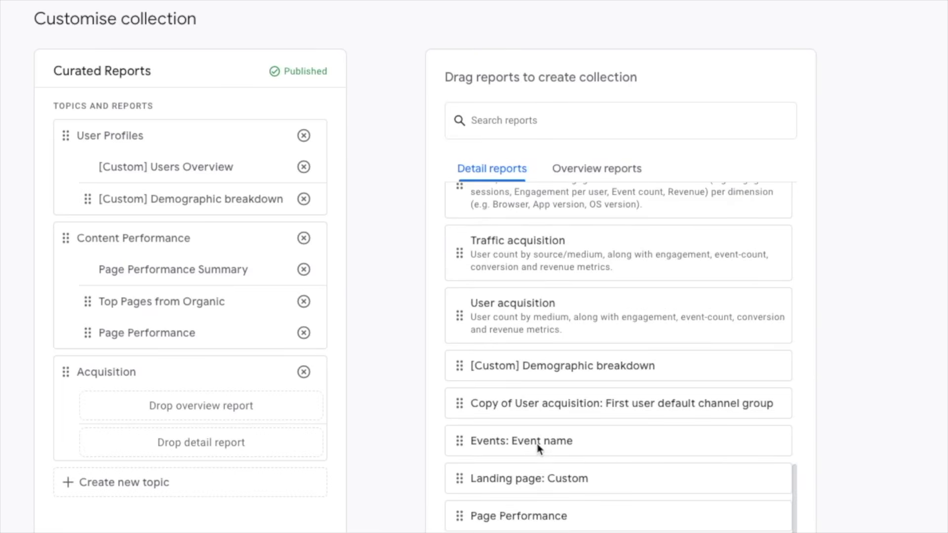
scroll(538, 447, up, 3)
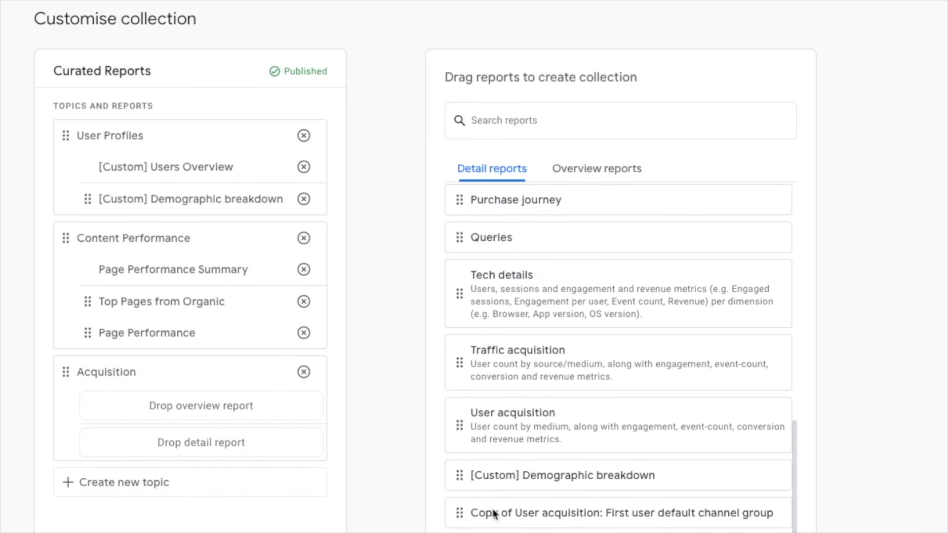
scroll(494, 514, down, 2)
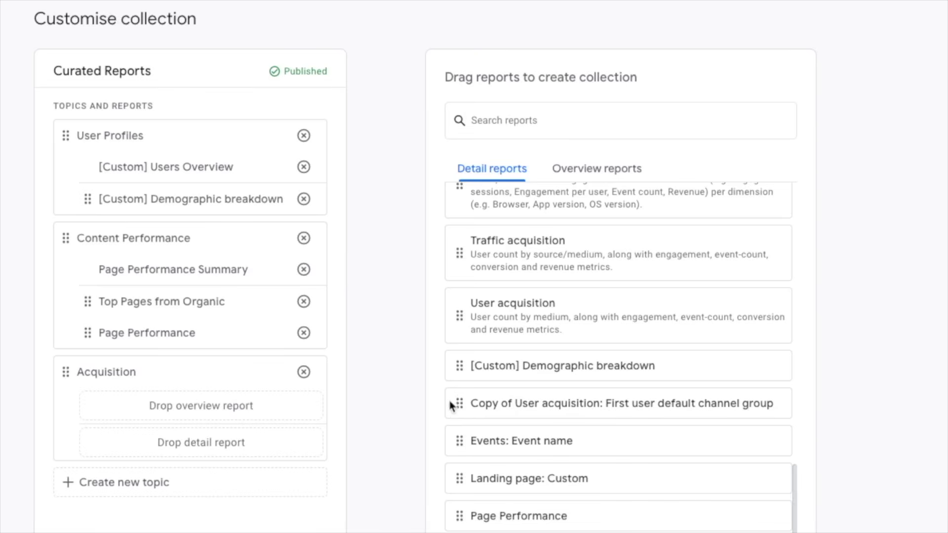
drag(453, 402, 91, 451)
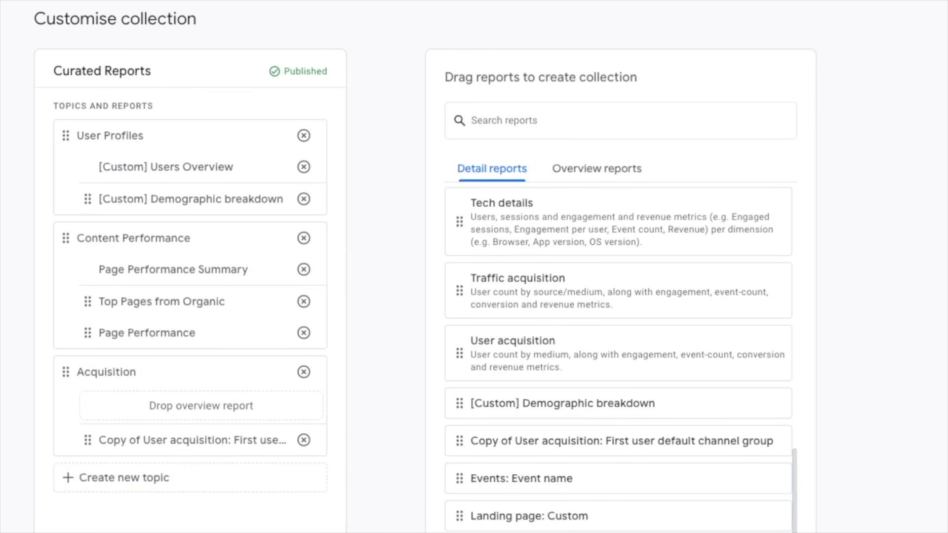
click(238, 509)
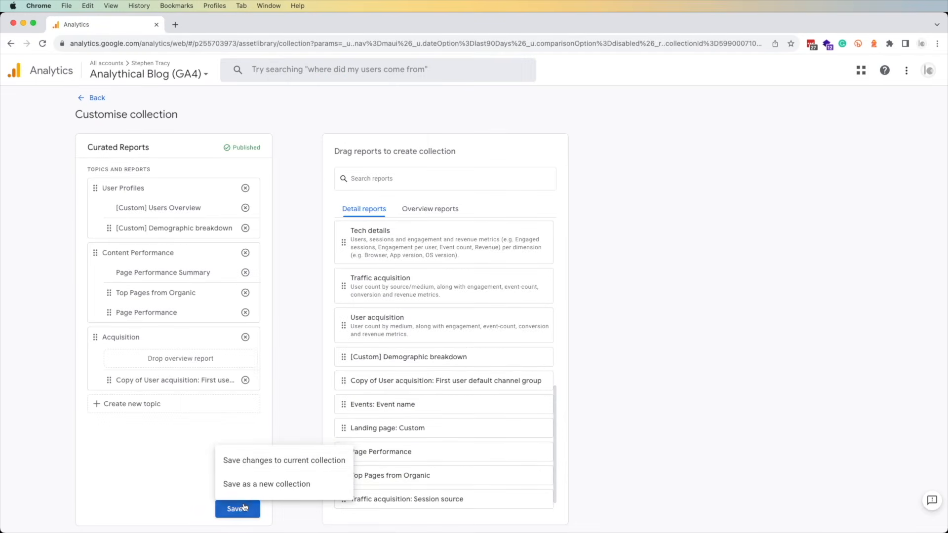
click(248, 464)
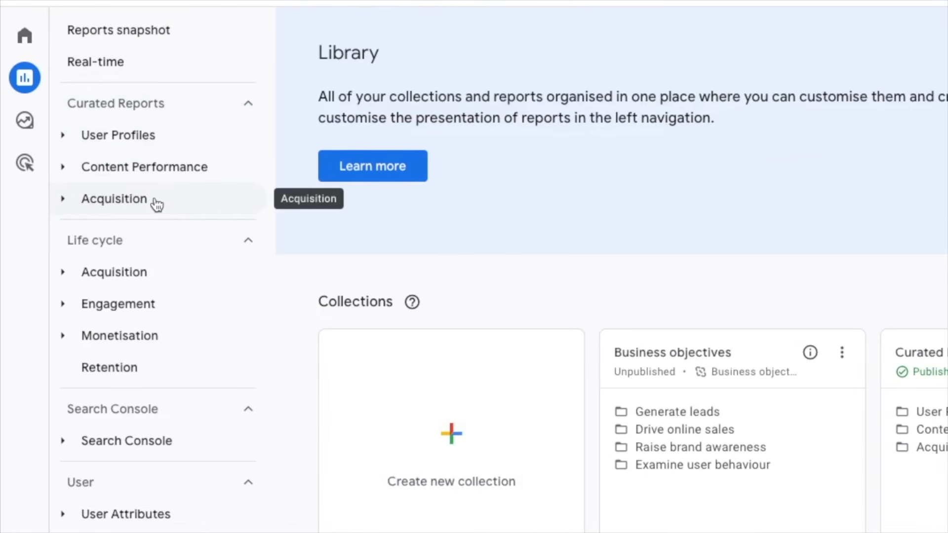
Open the copied User acquisition report from the Acquisition topic of Curated Reports and look over its chart and table
click(124, 203)
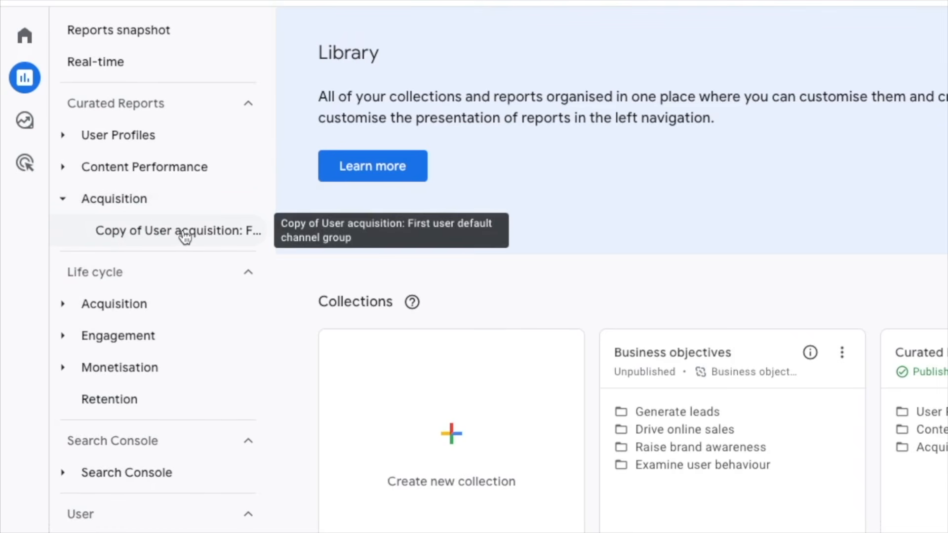
click(186, 235)
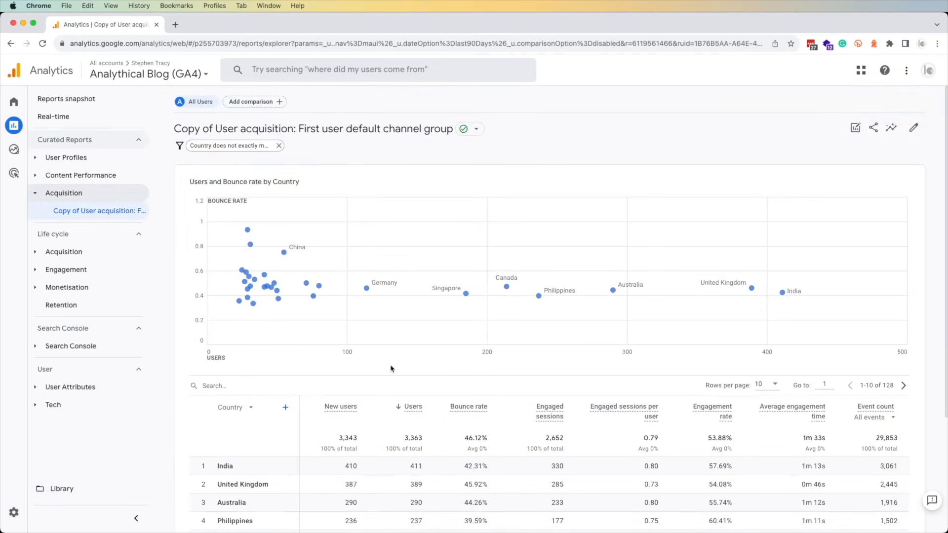
scroll(391, 369, down, 4)
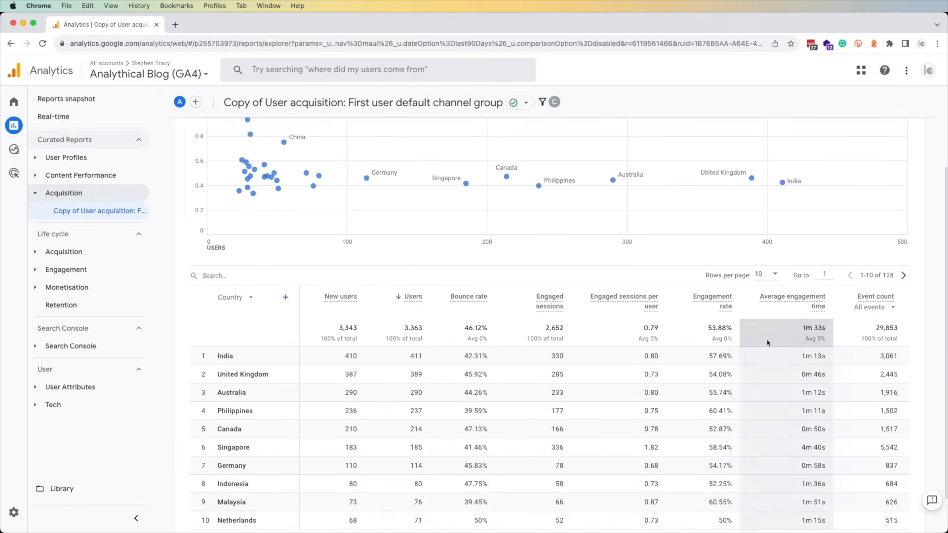
scroll(767, 342, up, 4)
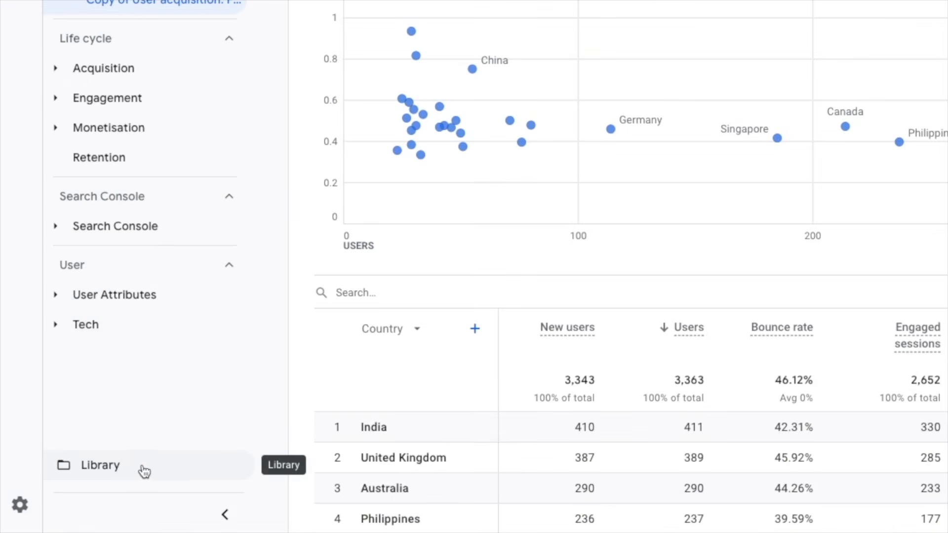
Create a new blank collection from the Library and name it Custom User Reports
click(141, 472)
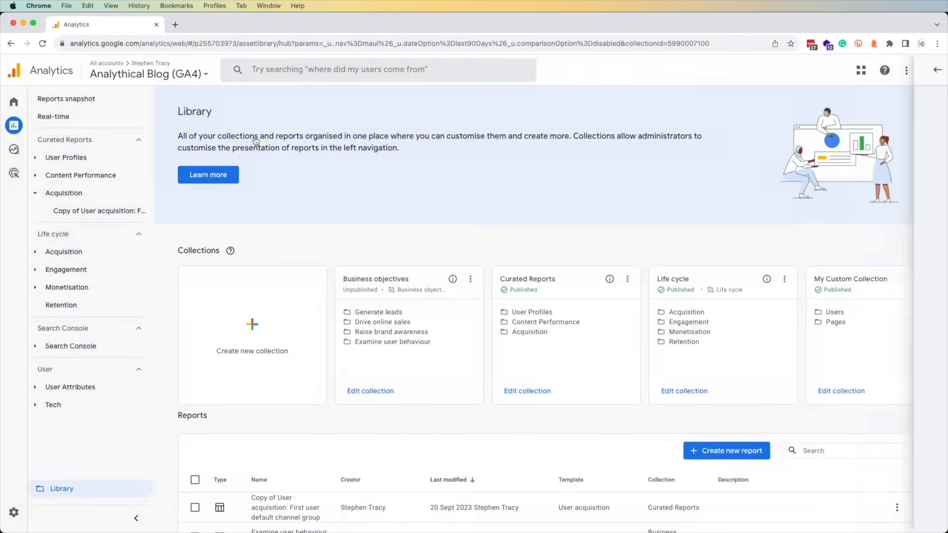
click(252, 336)
text(Cus)
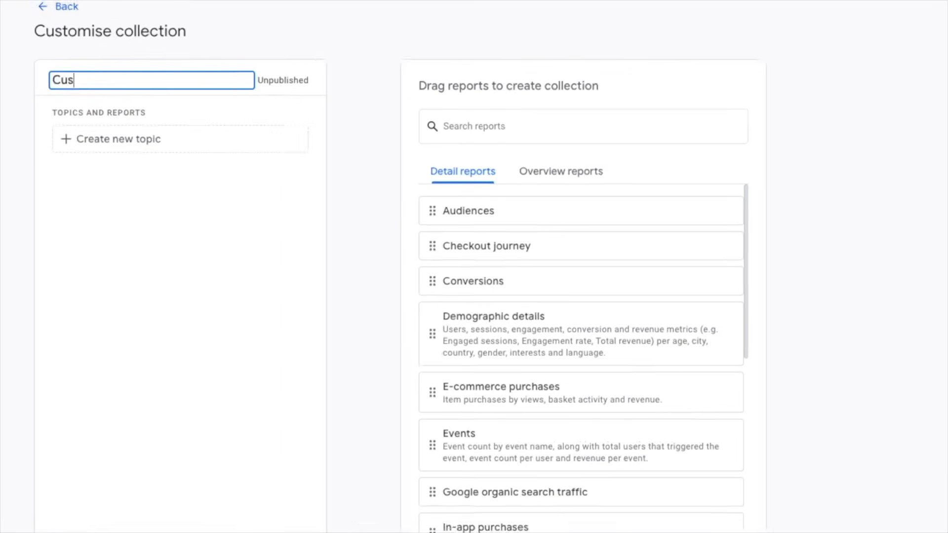
text(tom User R)
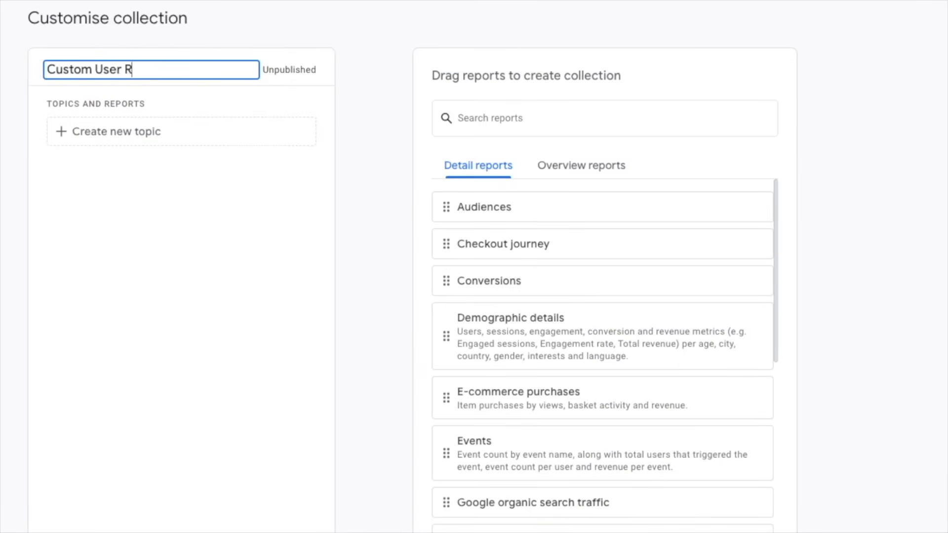
text(eports)
Add a topic named User Source to the Custom User Reports collection
click(103, 133)
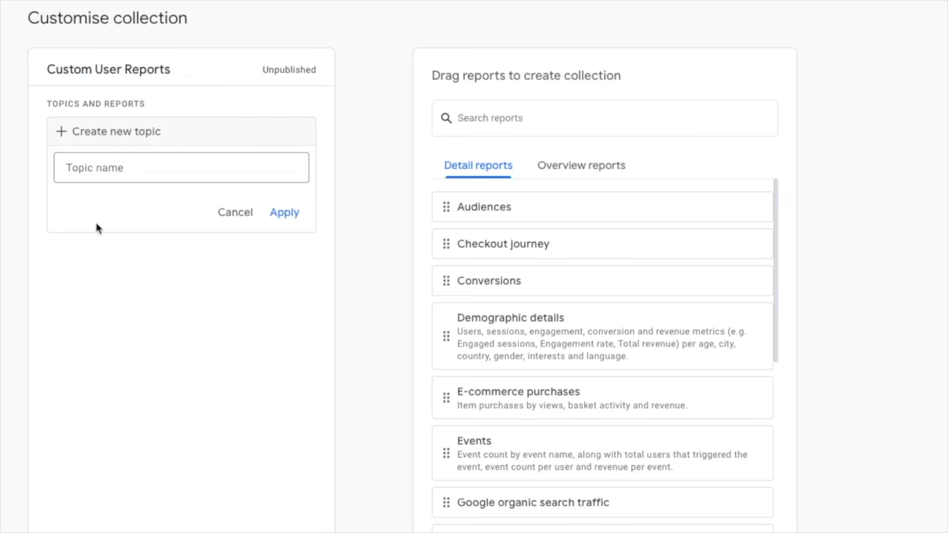
click(93, 168)
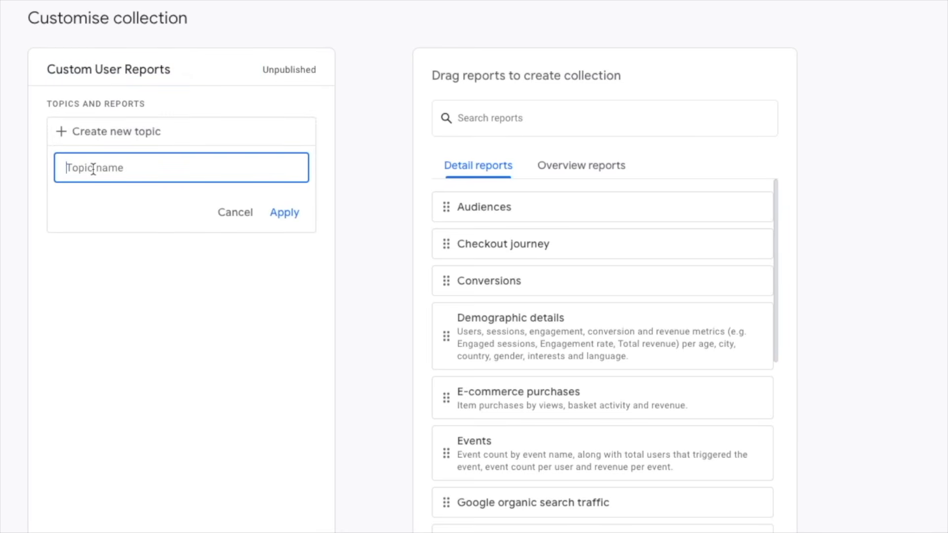
text(User Source)
click(288, 212)
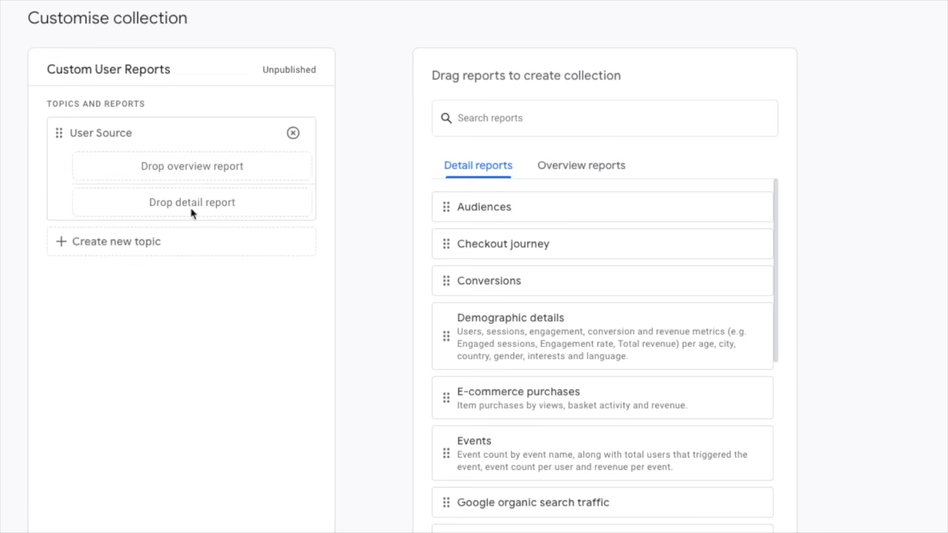
Add a second topic named User Technology to the Custom User Reports collection
click(102, 245)
click(96, 269)
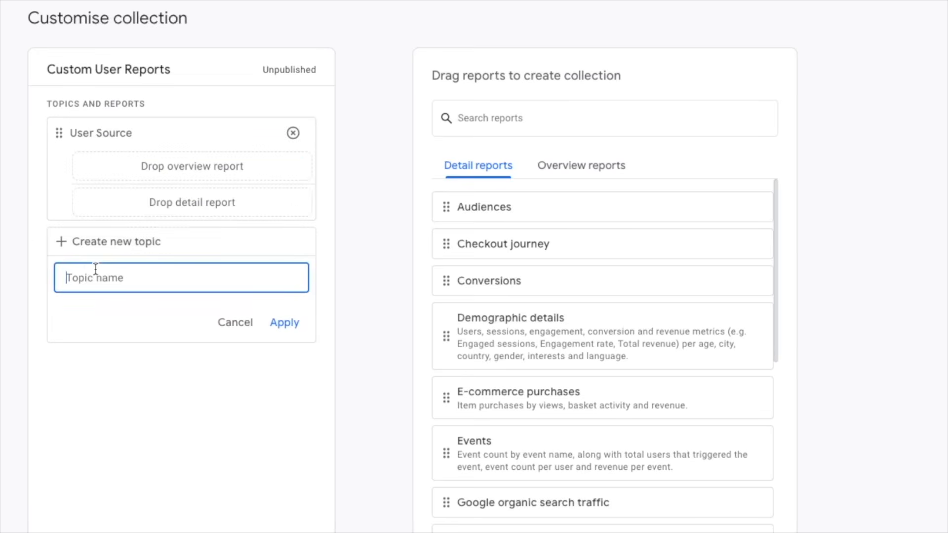
text(User Technology)
click(287, 321)
scroll(511, 247, down, 5)
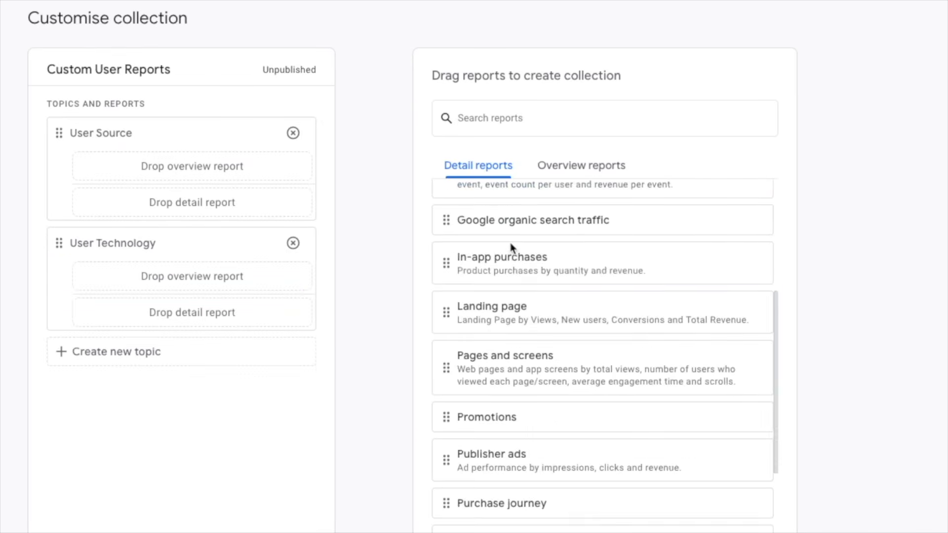
Look through the available detail reports and save the Custom User Reports collection with its User Source and User Technology topics
scroll(511, 247, up, 5)
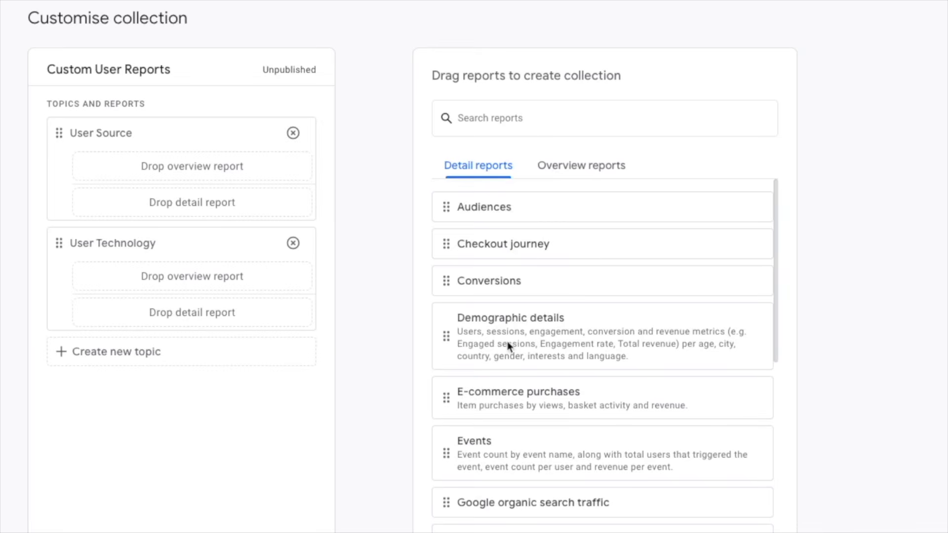
scroll(509, 344, down, 1)
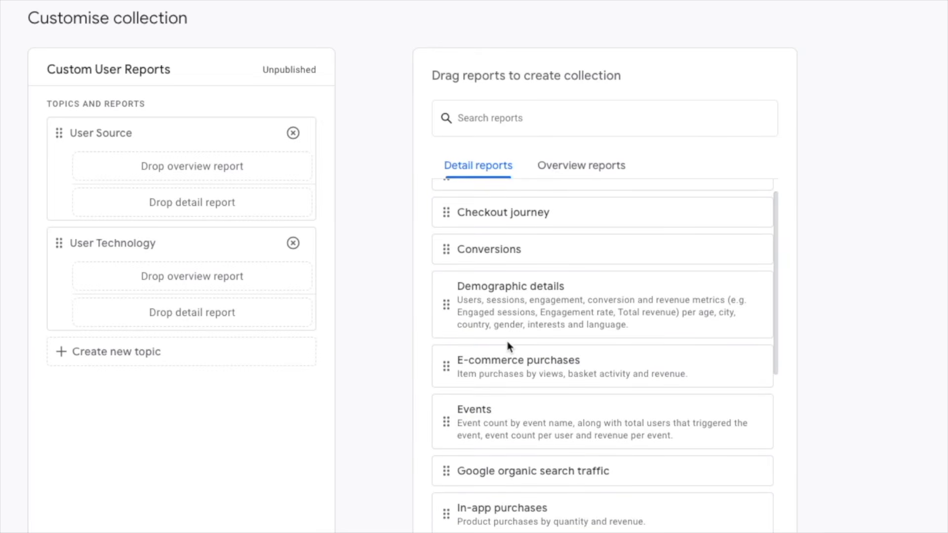
scroll(508, 343, down, 8)
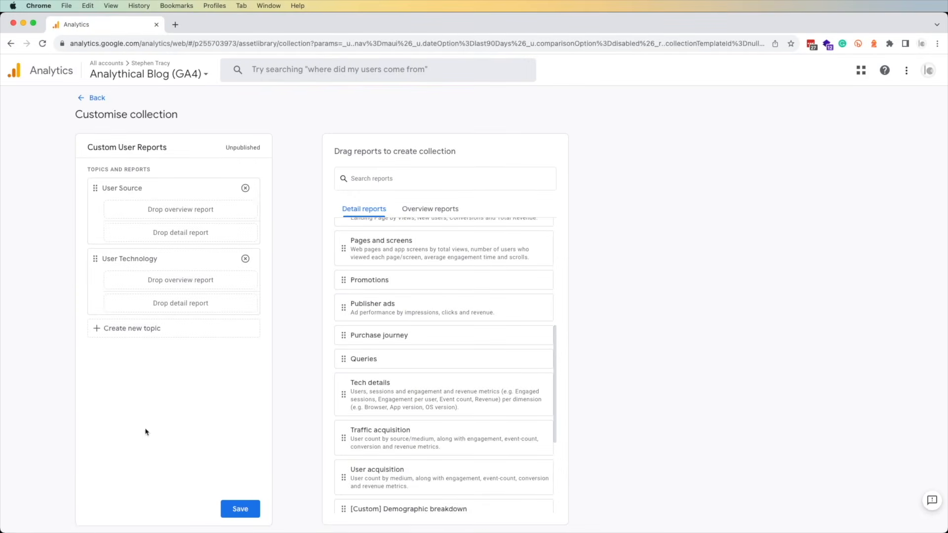
click(241, 509)
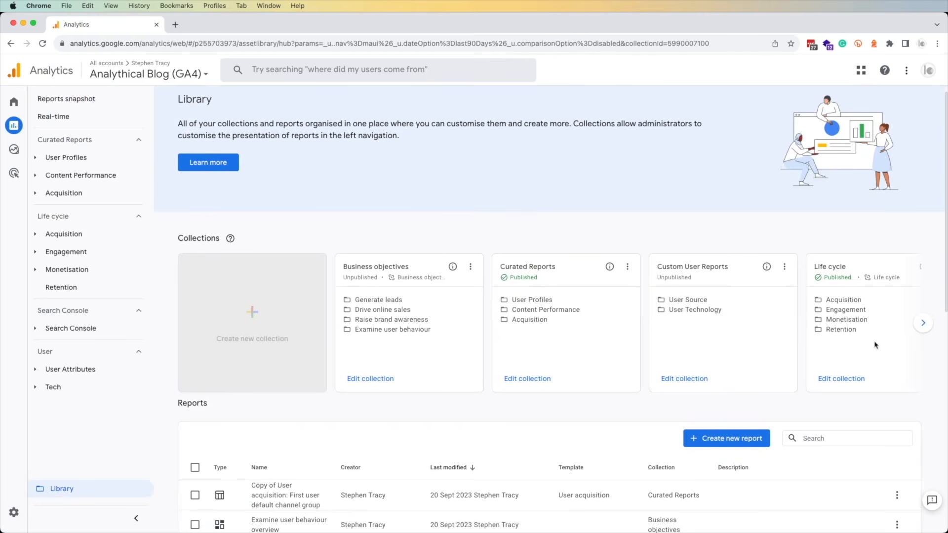
Start creating a new detail report from the Reports section of the Library
drag(657, 278, 690, 279)
scroll(593, 354, down, 3)
click(726, 362)
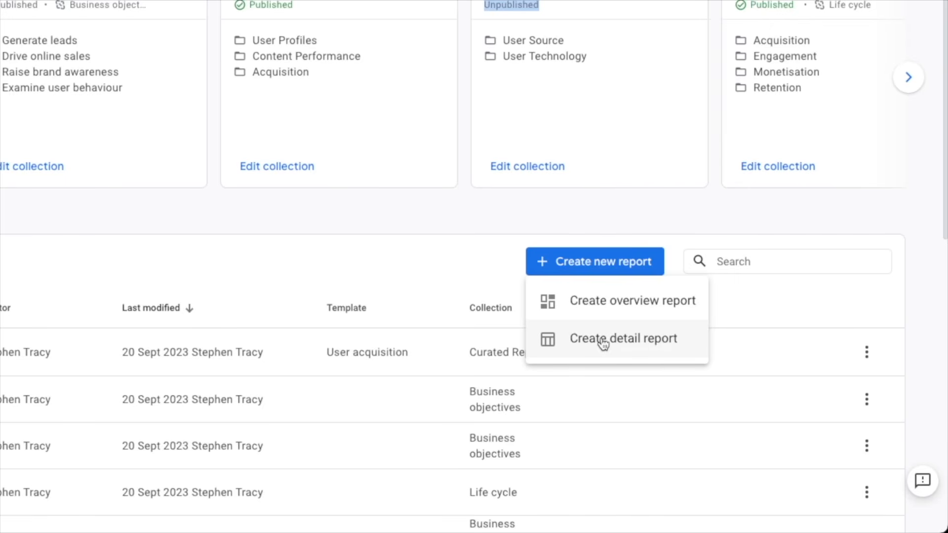
click(620, 345)
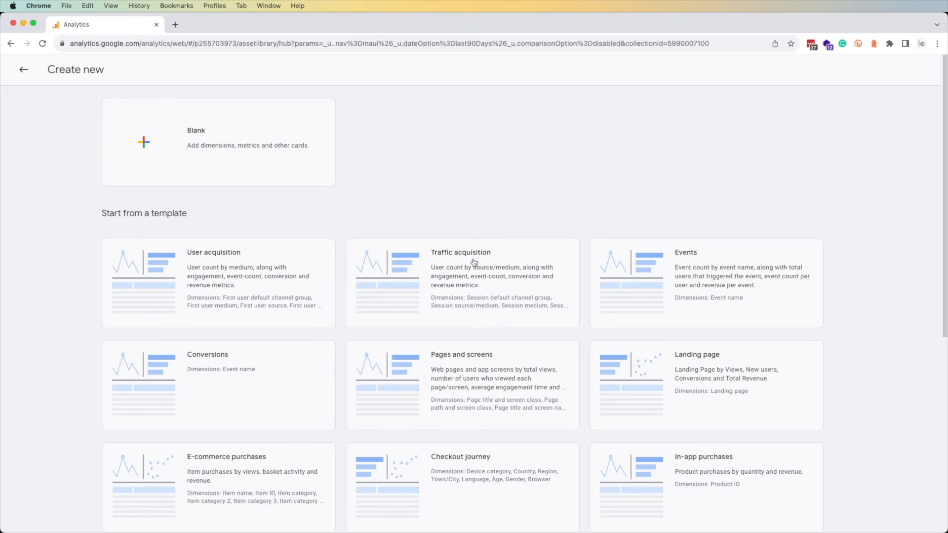
Open a blank detail report, examine the available primary dimensions, search them for source, and go back to the template choices
click(237, 142)
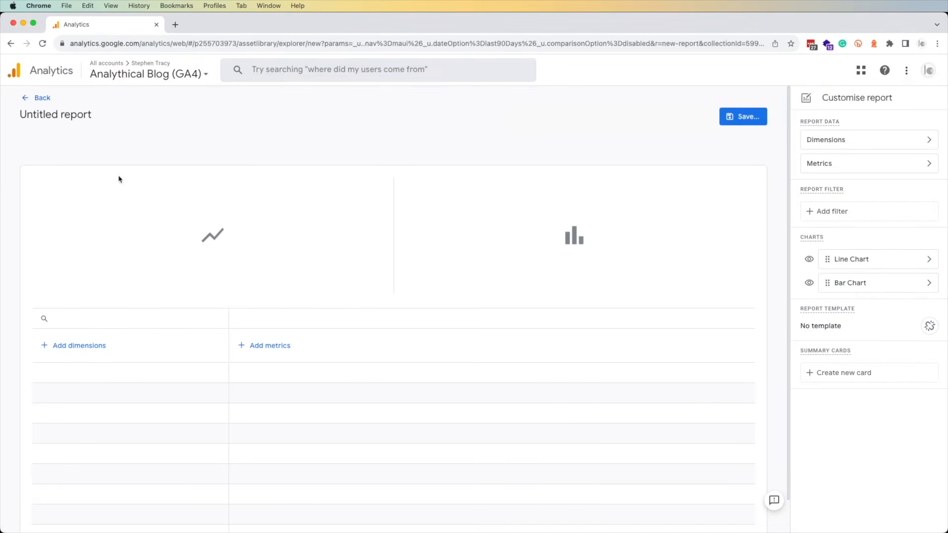
click(834, 140)
click(830, 151)
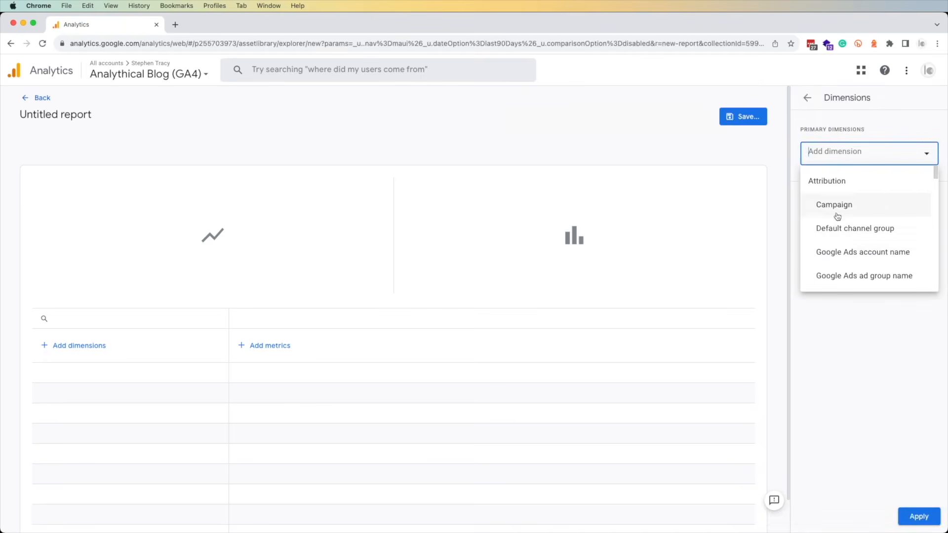
scroll(837, 225, down, 5)
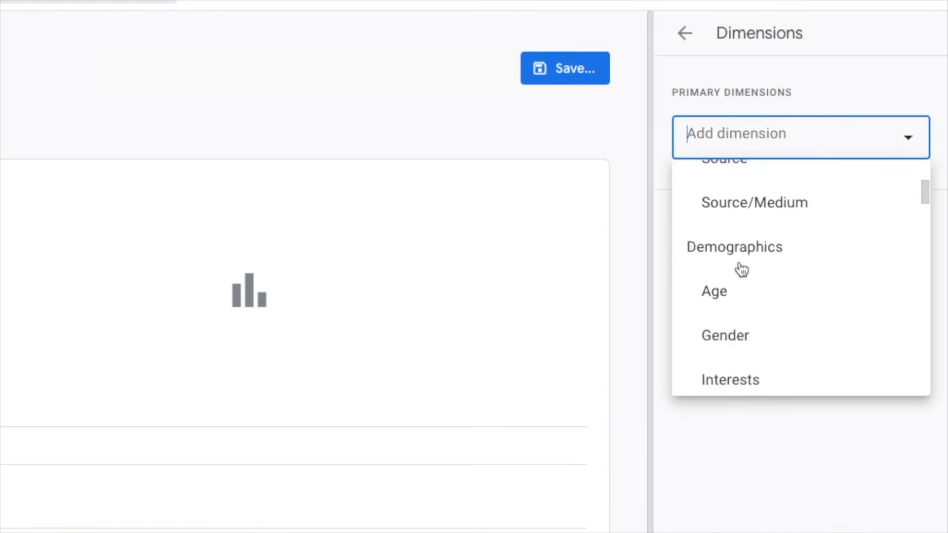
scroll(741, 270, down, 20)
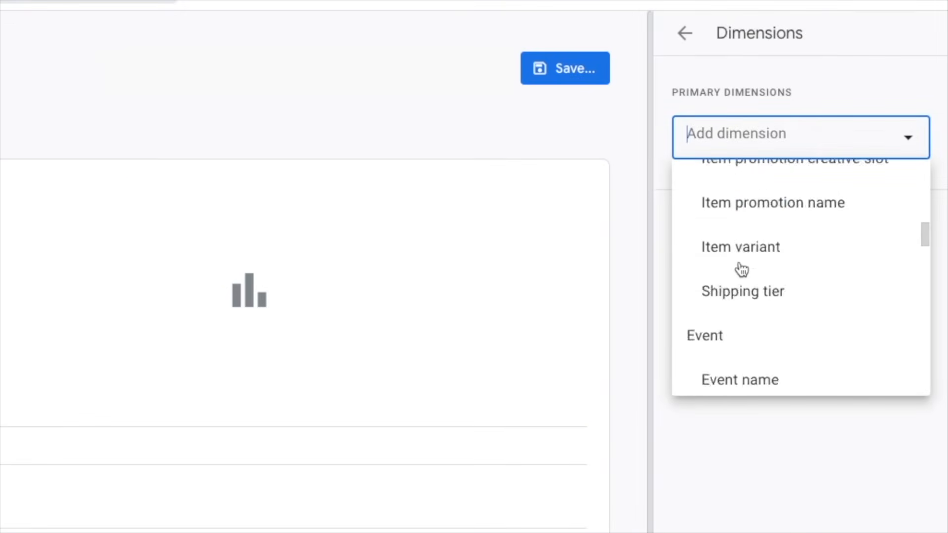
scroll(740, 267, down, 15)
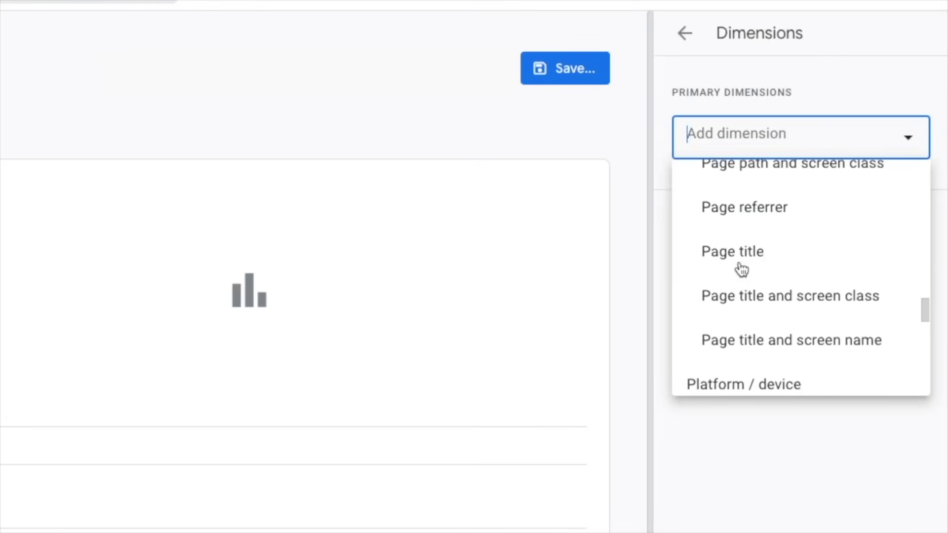
text(source)
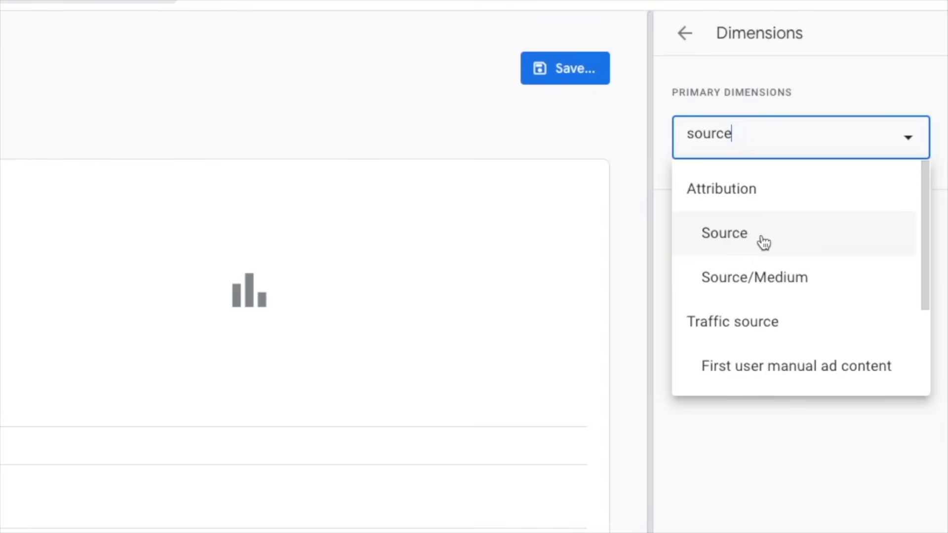
scroll(764, 243, down, 3)
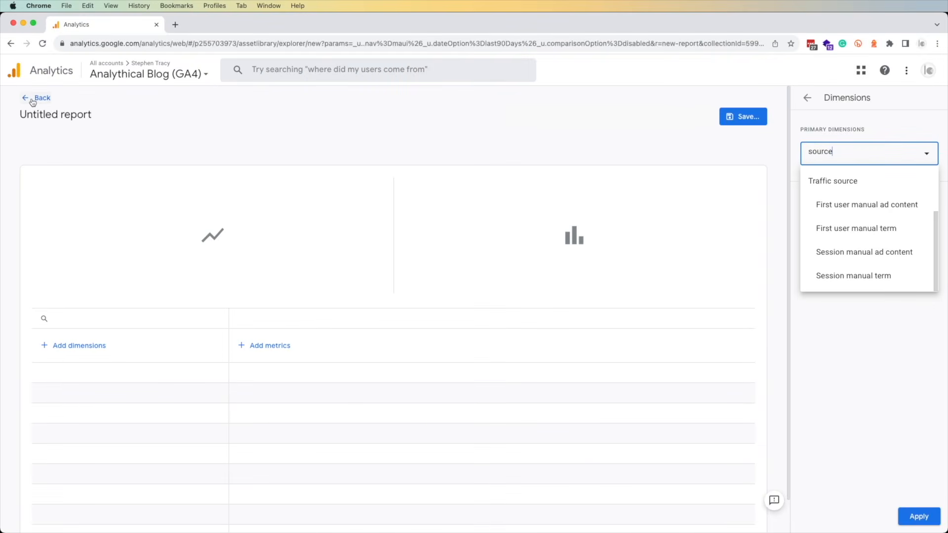
click(32, 100)
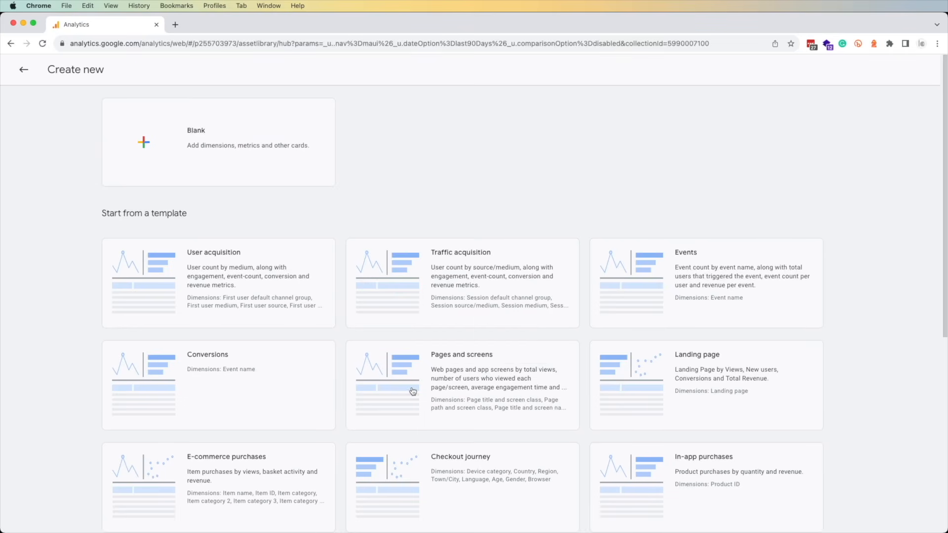
Browse the detail report templates and open the Traffic acquisition template
scroll(413, 393, down, 4)
scroll(413, 391, down, 10)
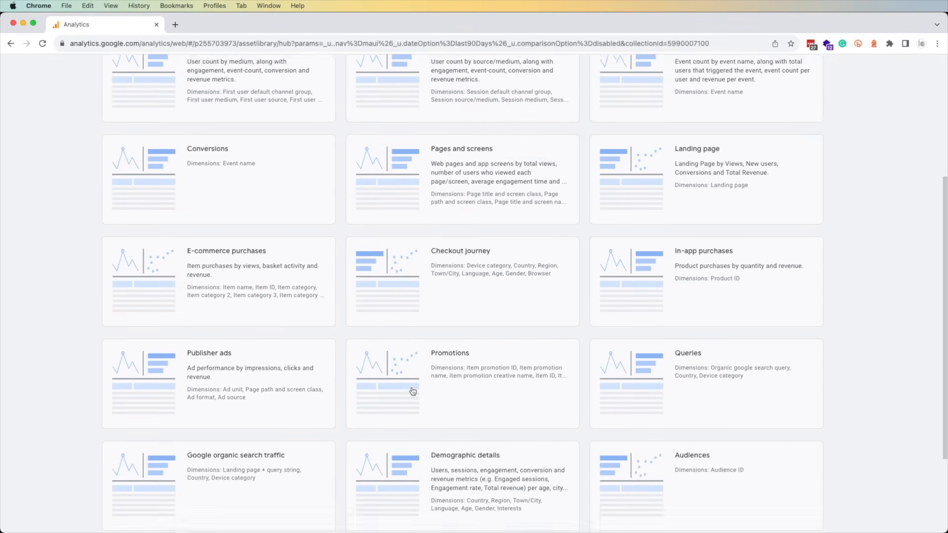
scroll(413, 392, up, 14)
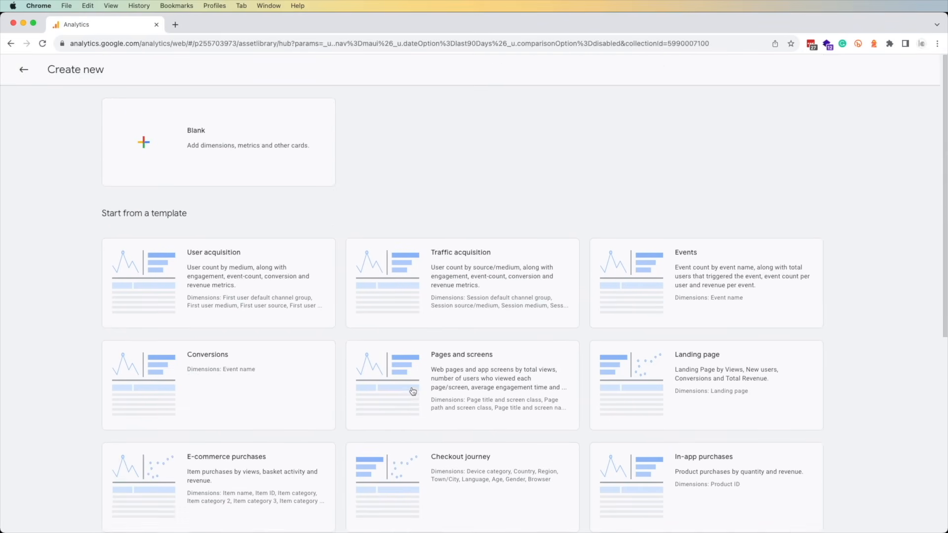
scroll(413, 392, down, 1)
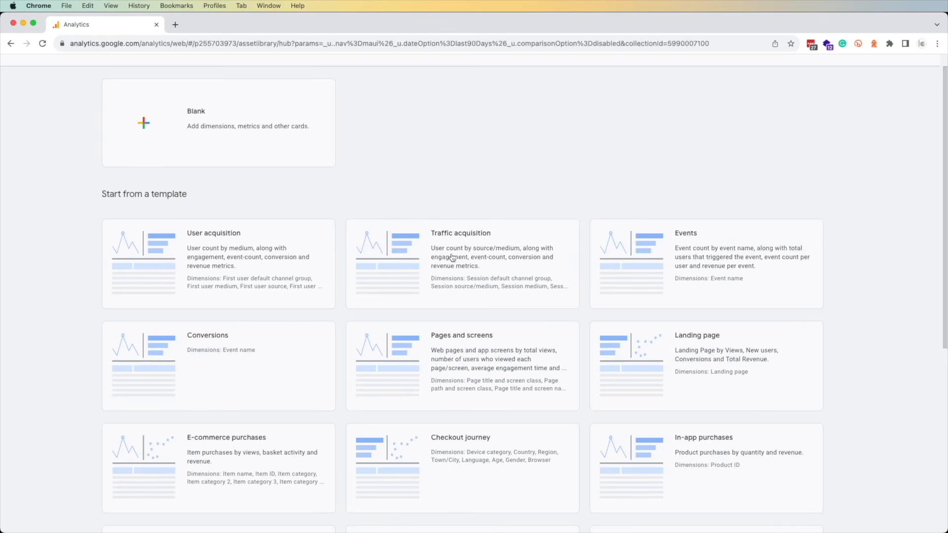
click(479, 251)
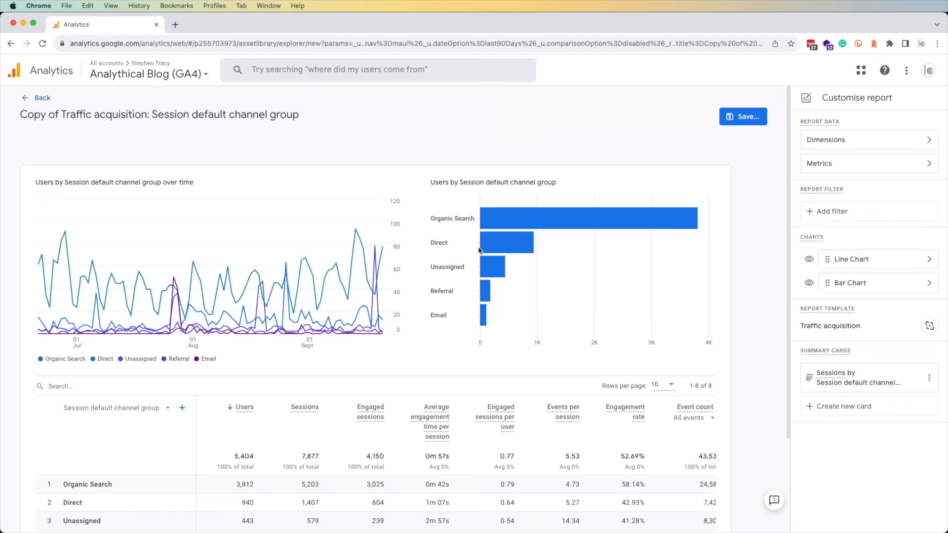
Examine the Traffic acquisition template's preset metrics and primary dimensions, searching for medium, and return to the template choices
click(831, 164)
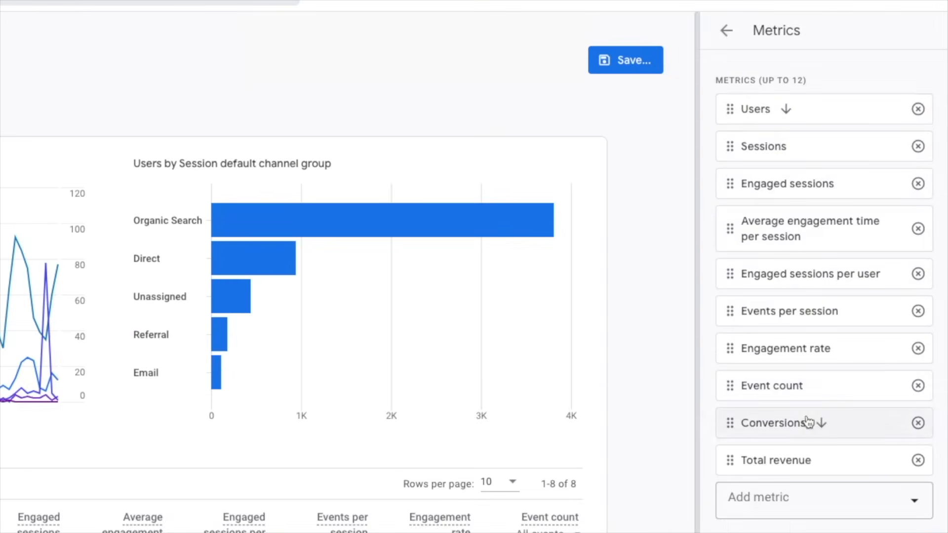
click(739, 31)
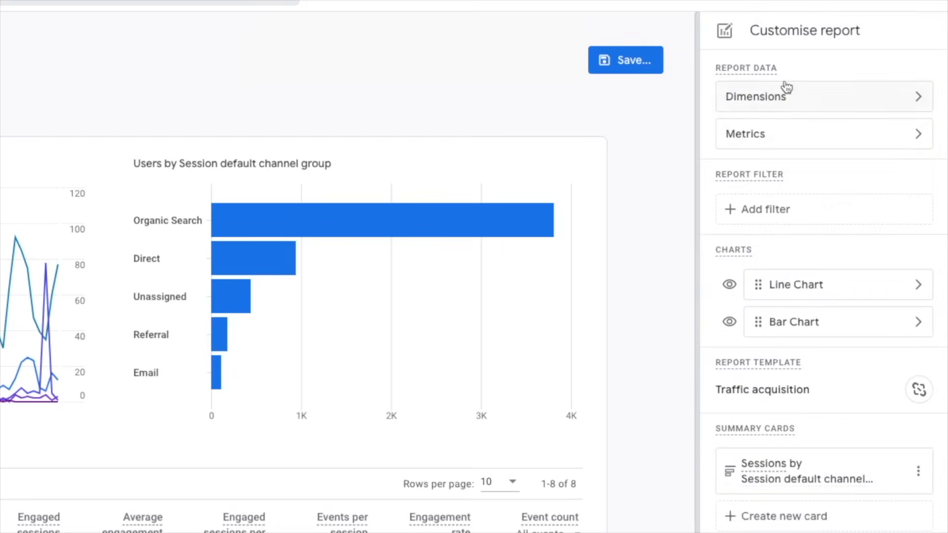
click(785, 91)
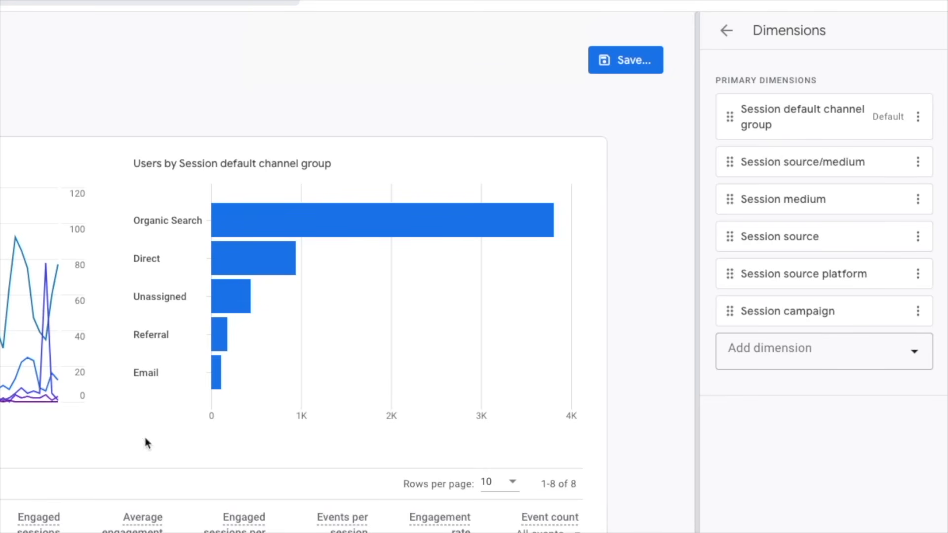
scroll(146, 441, down, 2)
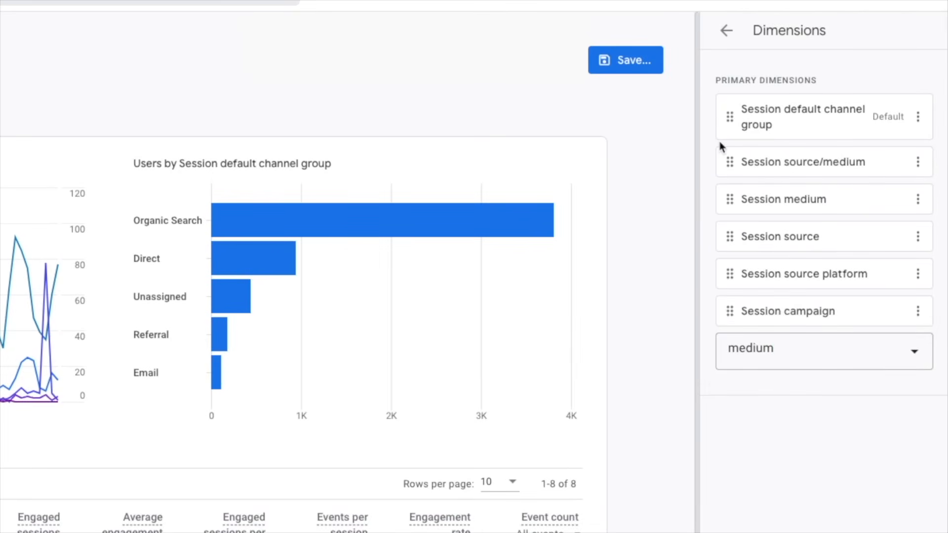
click(790, 342)
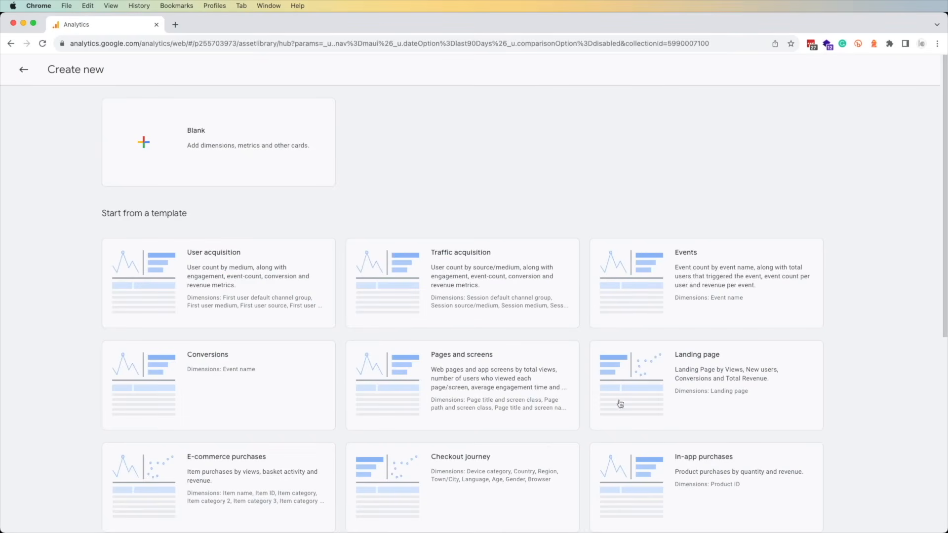
Create a detail report from the Traffic acquisition template and hide its line chart
scroll(315, 295, down, 3)
scroll(315, 294, down, 2)
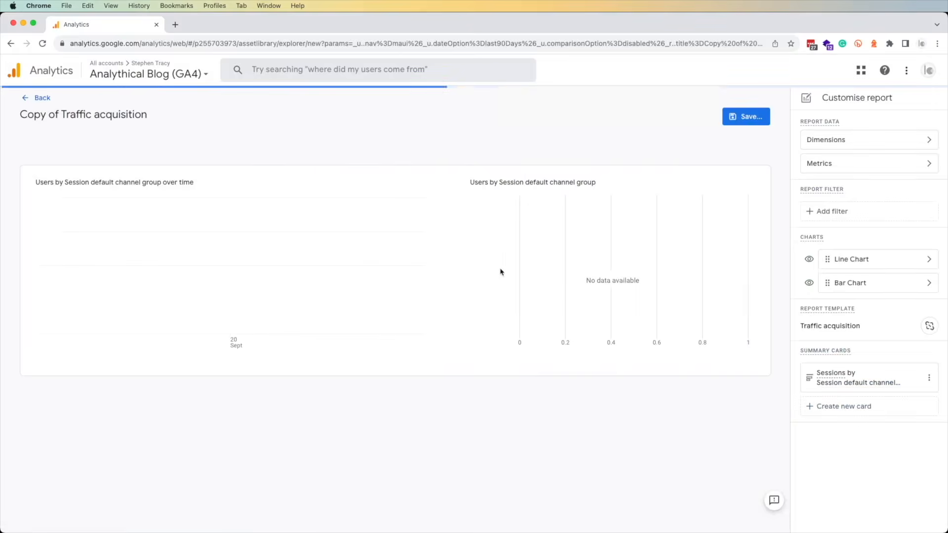
click(808, 259)
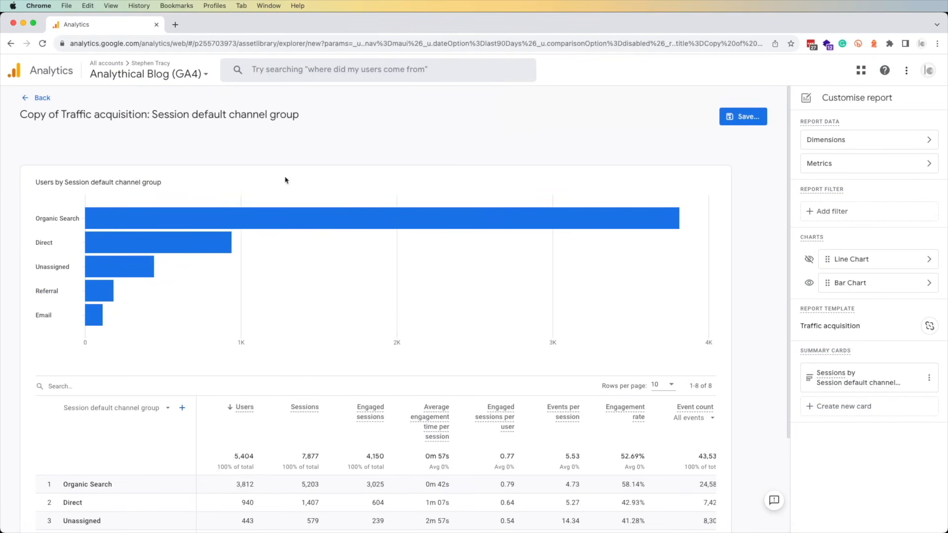
Remove the Total revenue and Conversions metrics from the copied Traffic acquisition report
click(847, 165)
click(929, 371)
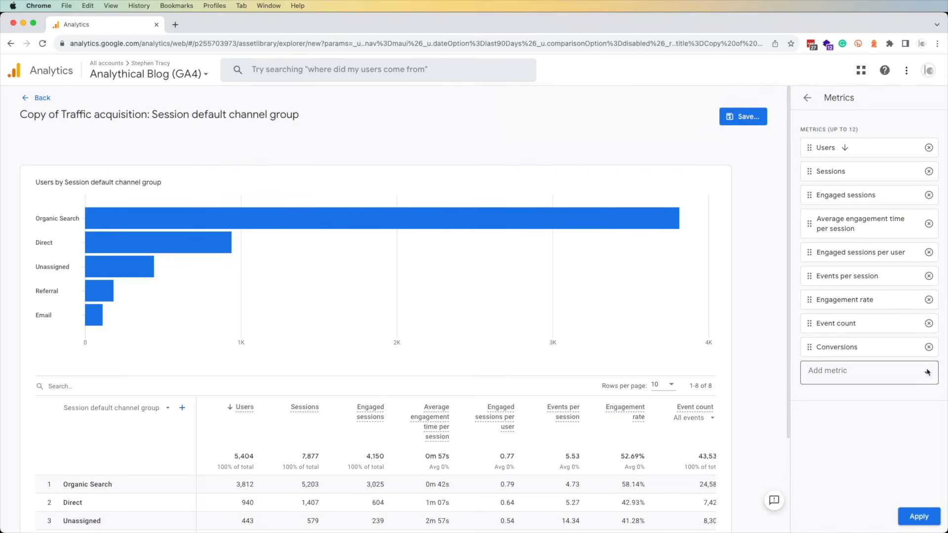
click(929, 347)
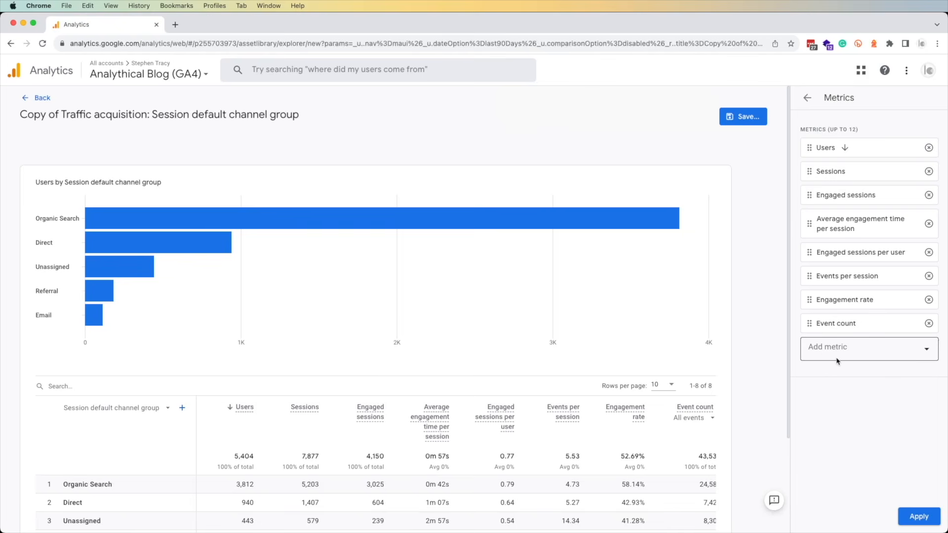
Add the Bounce rate and Average session duration metrics to the report
click(849, 350)
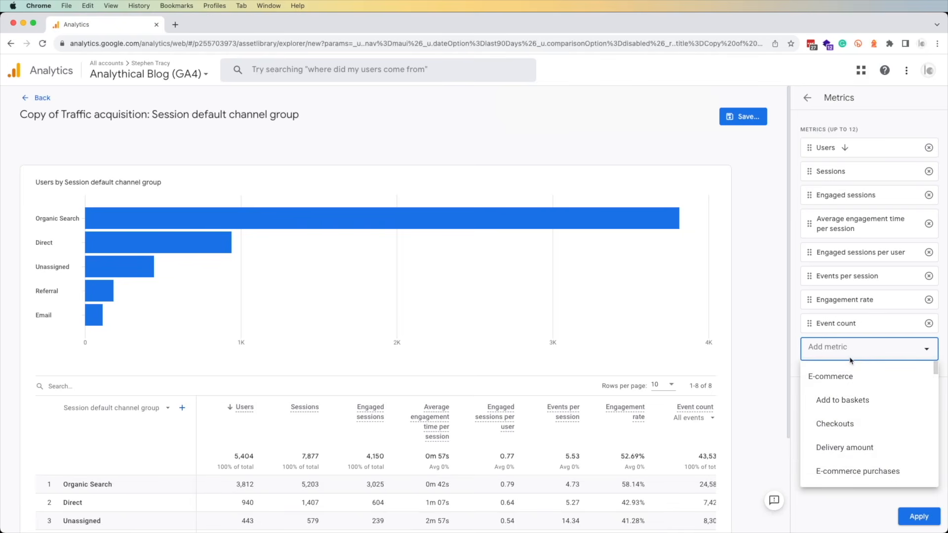
text(bounce)
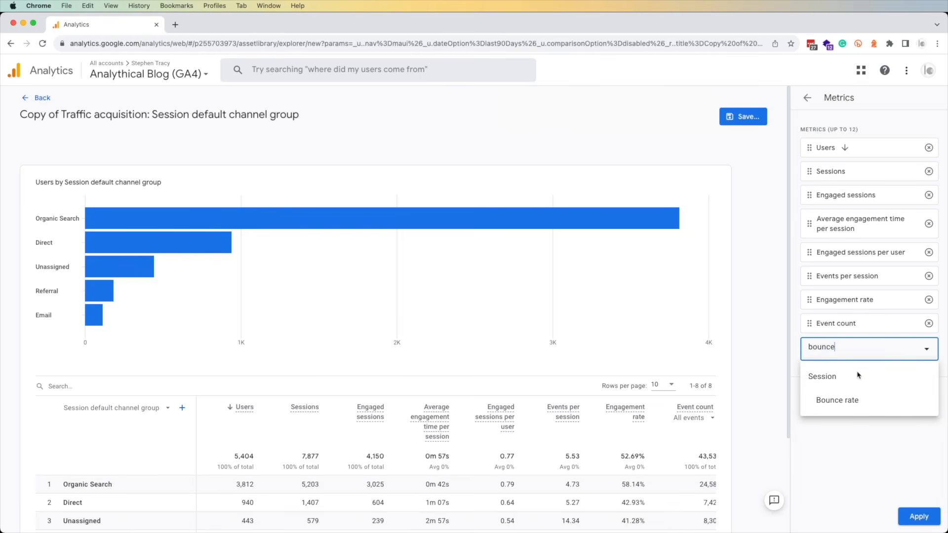
click(844, 400)
text(dur)
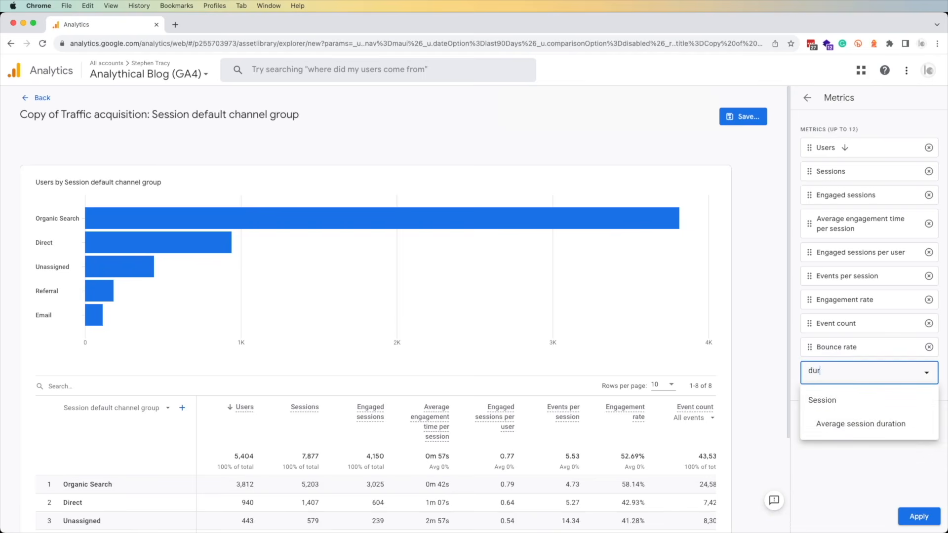
text(a)
click(840, 424)
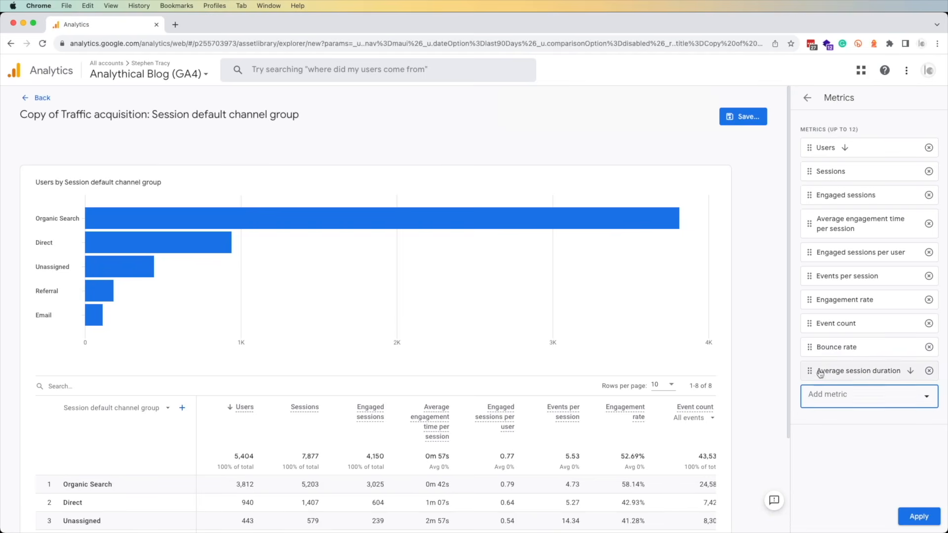
Move Bounce rate and Average session duration directly after Sessions, apply the metric changes, and check the table
drag(810, 348, 809, 195)
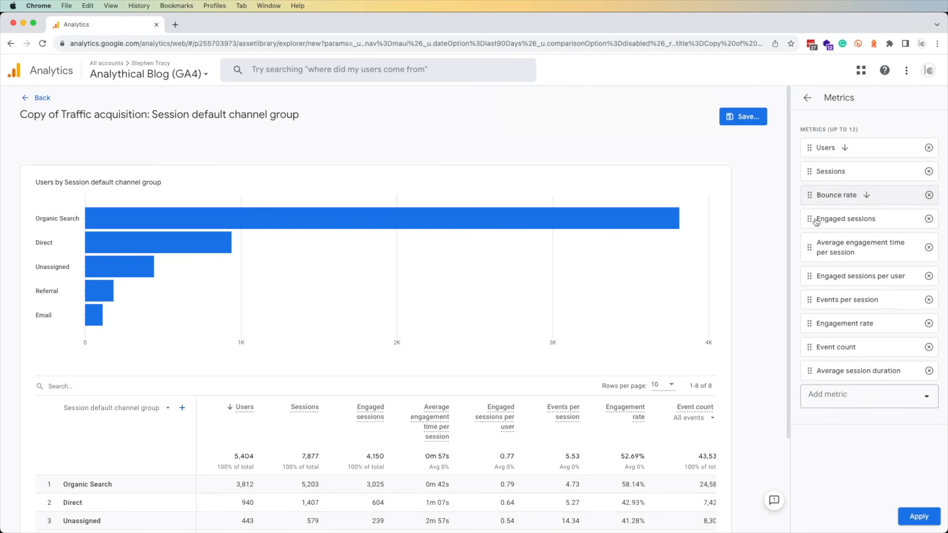
drag(810, 371, 818, 217)
click(919, 516)
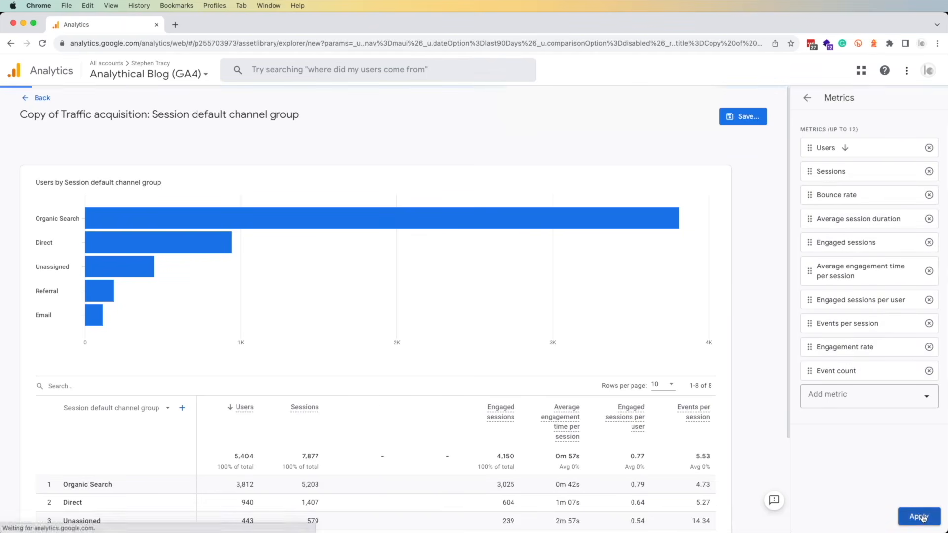
scroll(425, 489, down, 3)
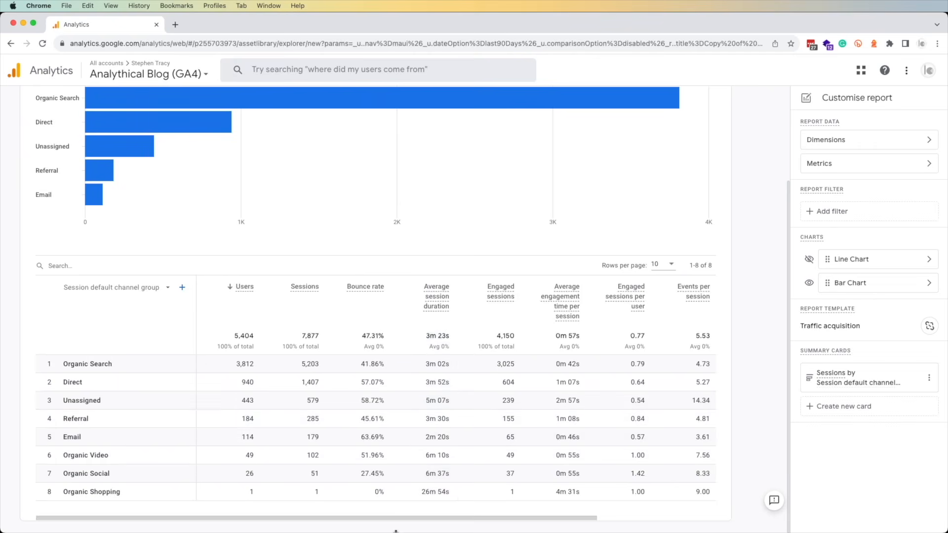
scroll(358, 299, up, 3)
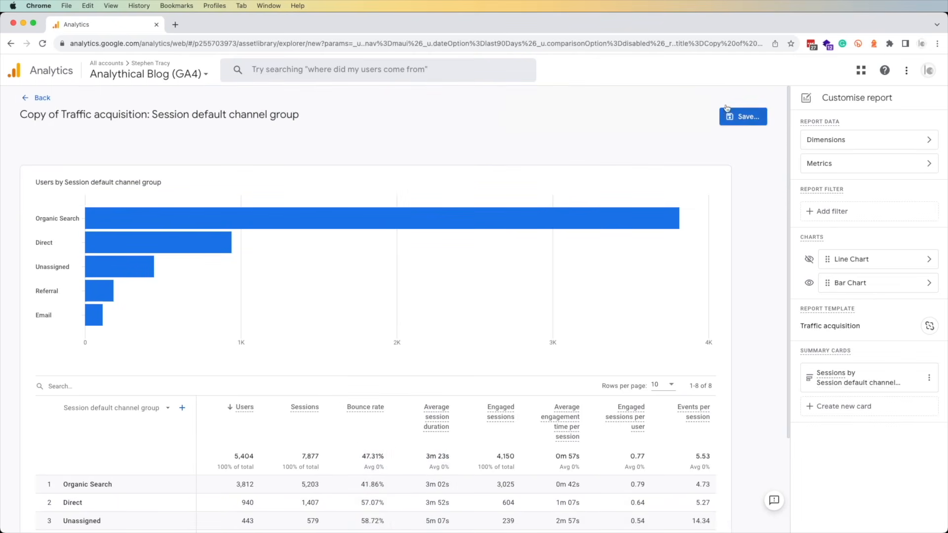
Save the customised traffic acquisition copy as a new report named [Custom] User Traffic Sources
click(742, 122)
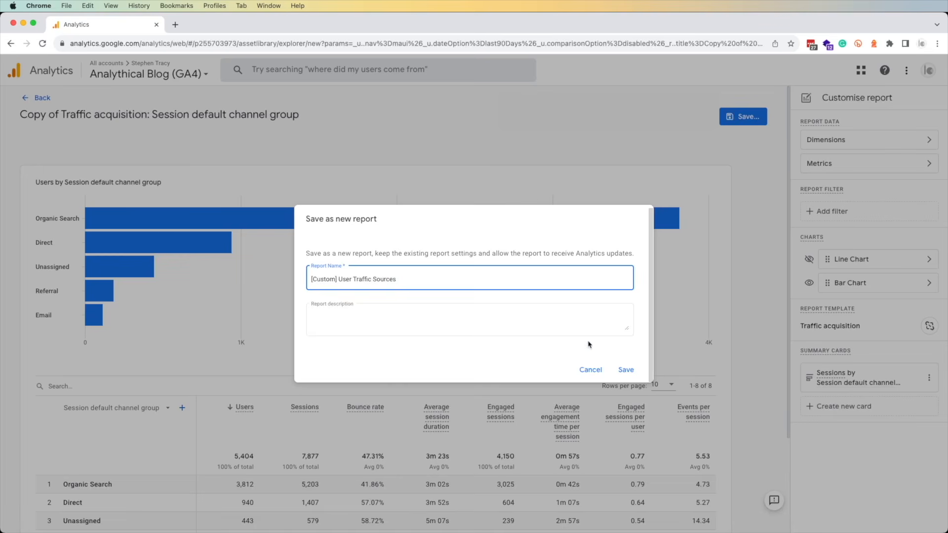
click(627, 369)
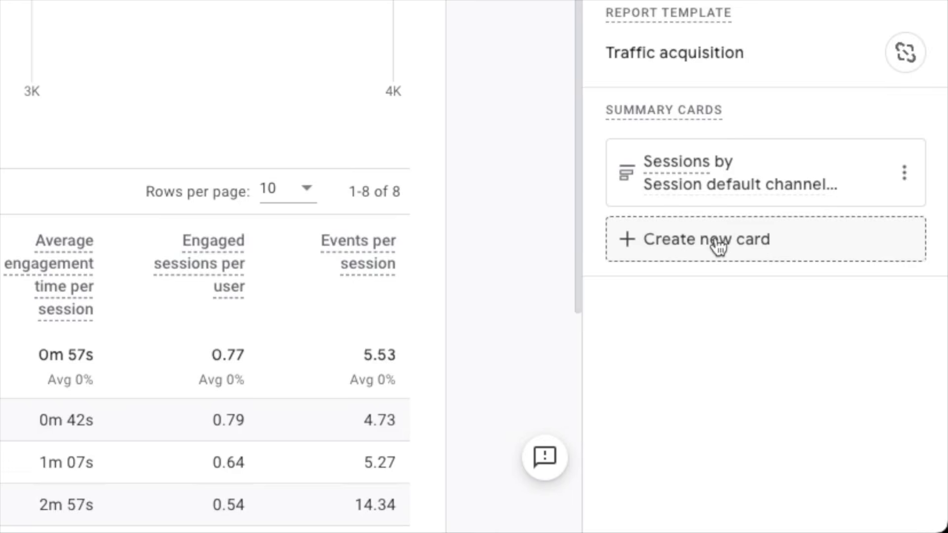
Create a summary card showing Bounce rate by Session default channel group as a data table, and save the changes to the current report
click(630, 239)
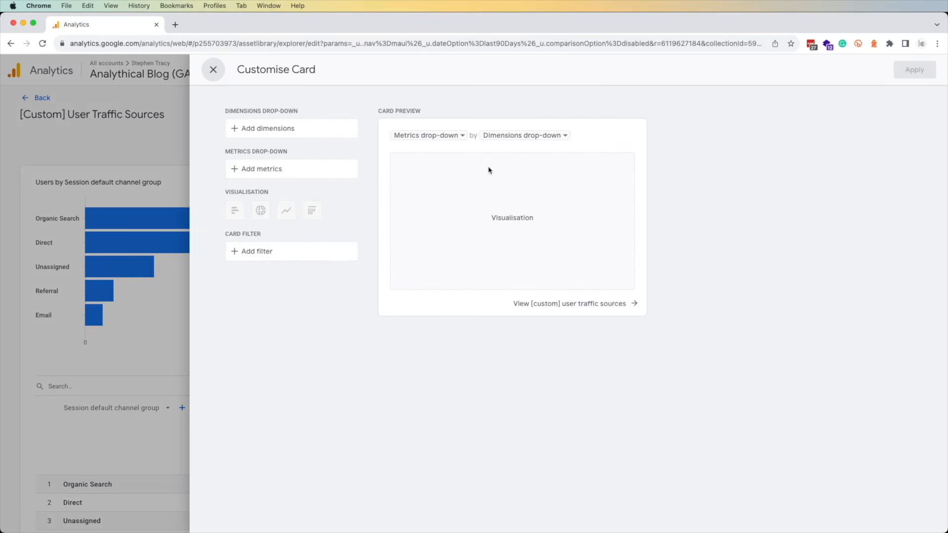
click(261, 128)
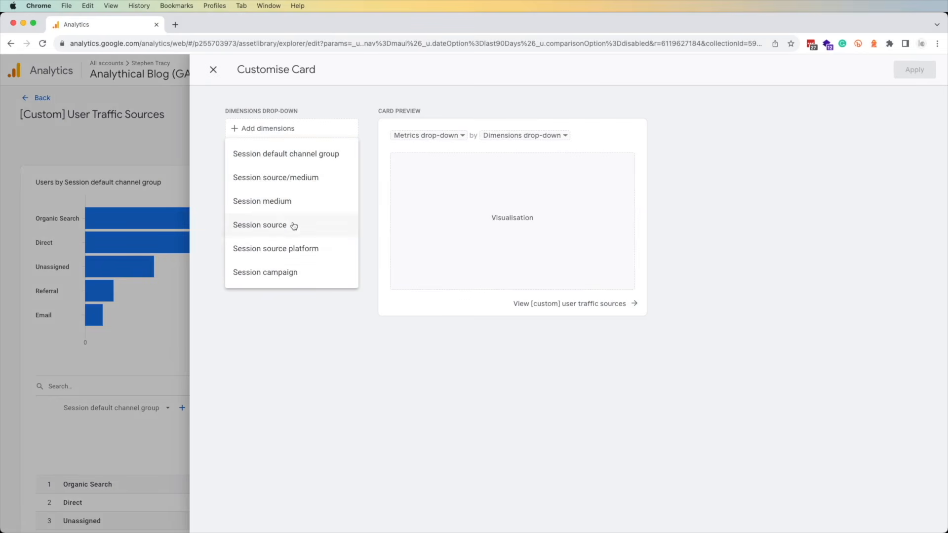
click(313, 155)
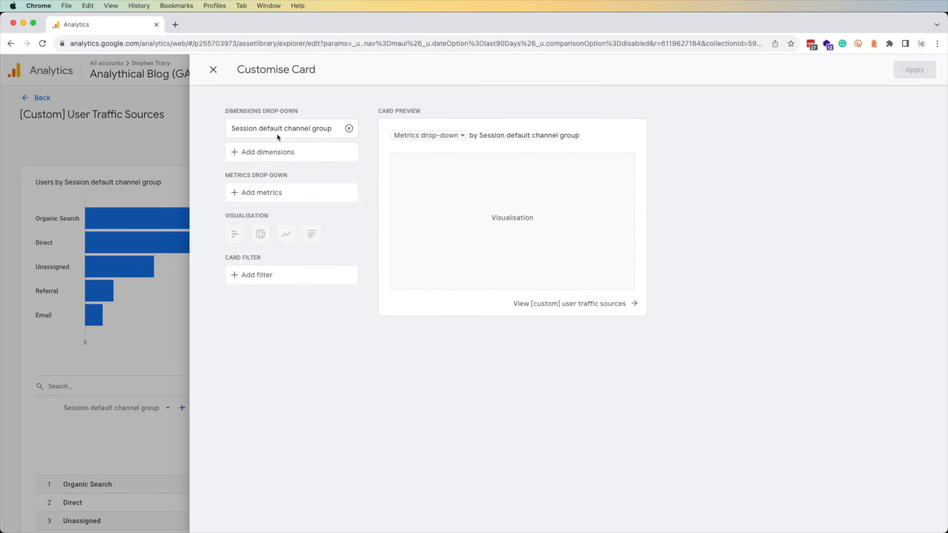
click(271, 192)
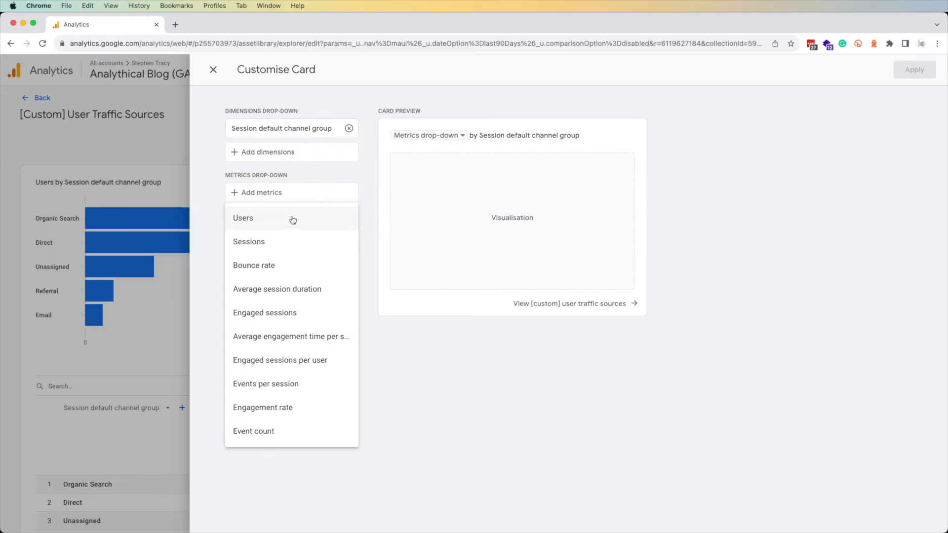
click(252, 270)
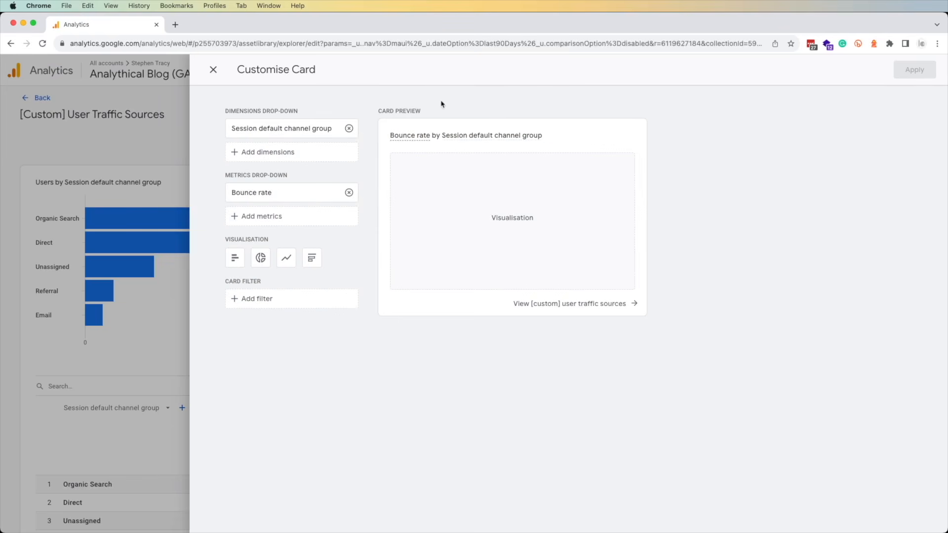
click(312, 257)
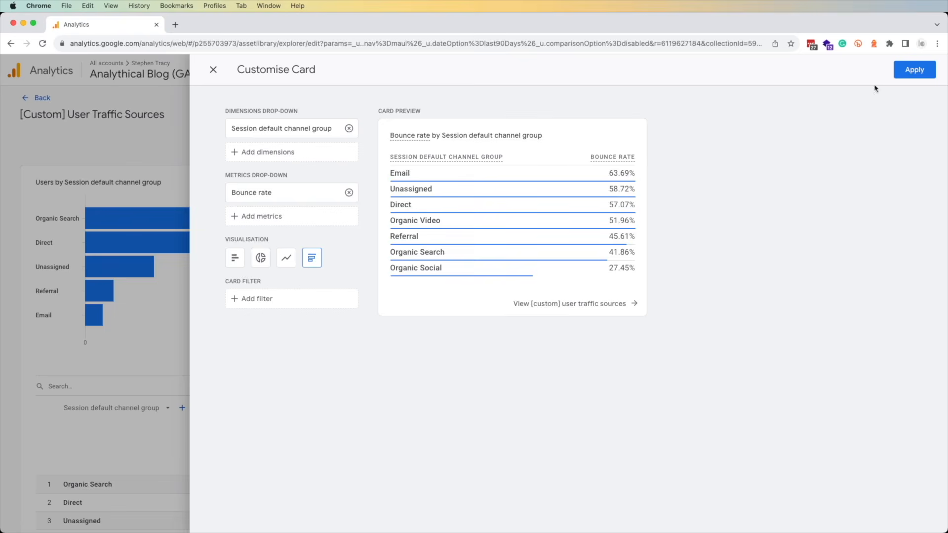
click(913, 74)
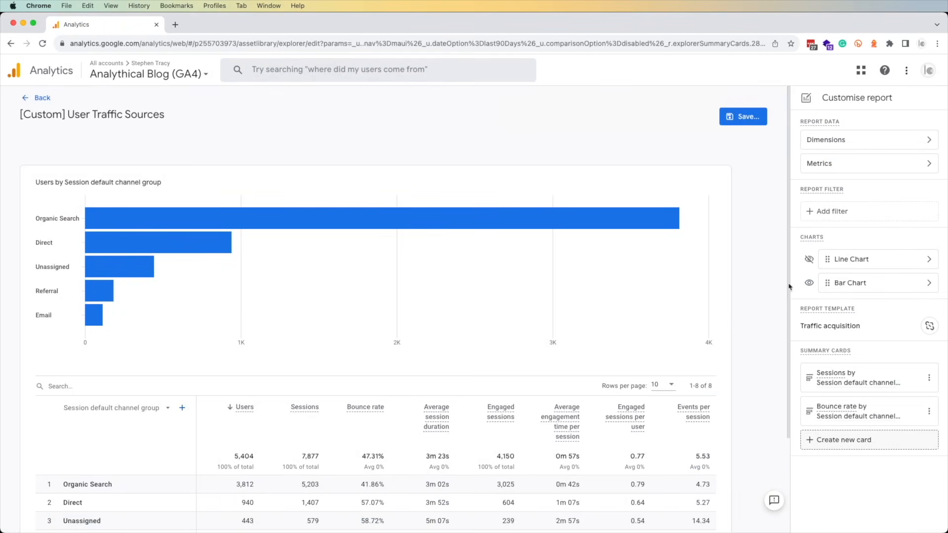
click(743, 116)
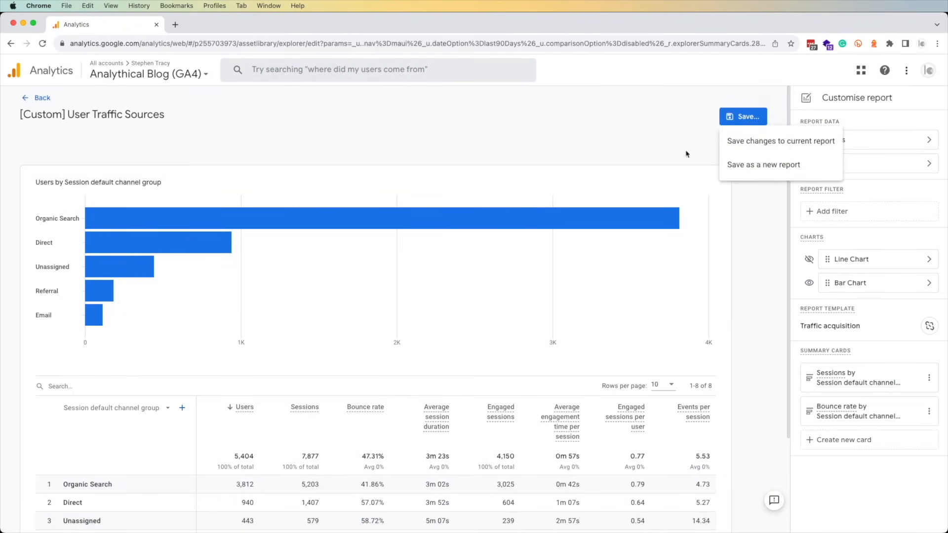
click(768, 142)
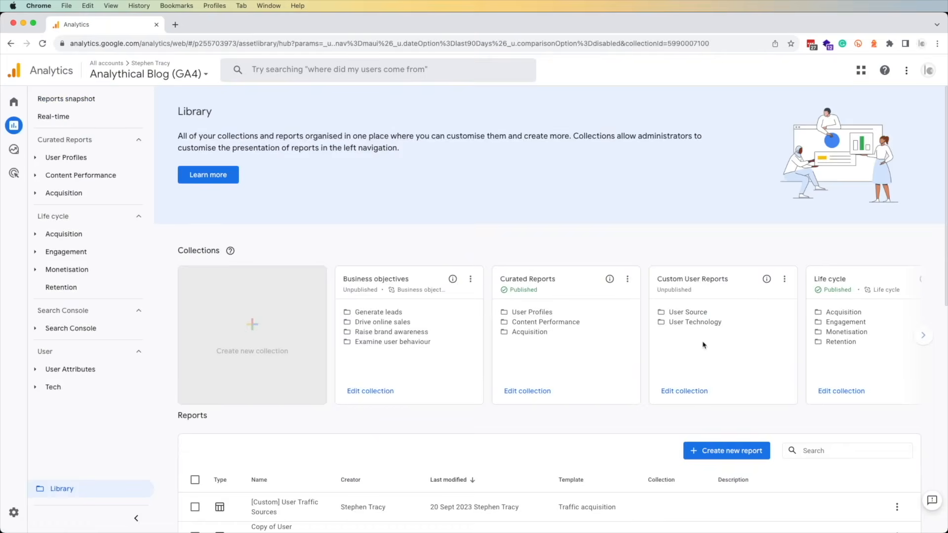
Start a blank overview report and examine which collections offer summary cards to add, then return to the Library
click(721, 453)
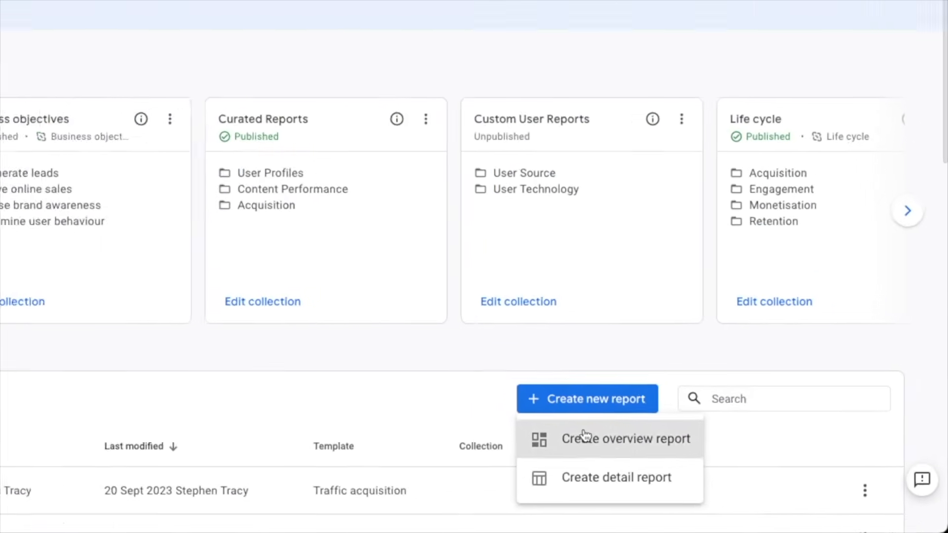
click(585, 438)
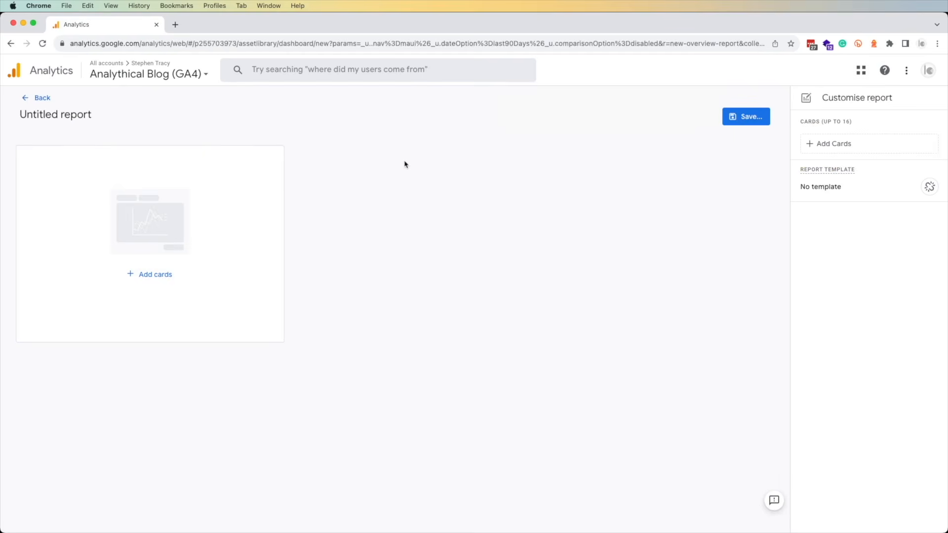
click(157, 273)
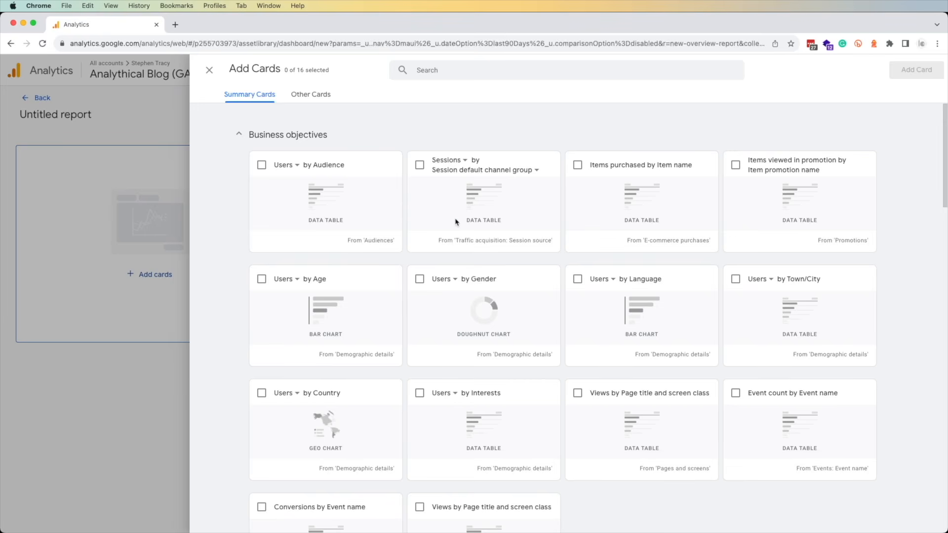
scroll(399, 206, down, 3)
scroll(364, 244, up, 3)
scroll(364, 243, down, 10)
scroll(362, 242, up, 10)
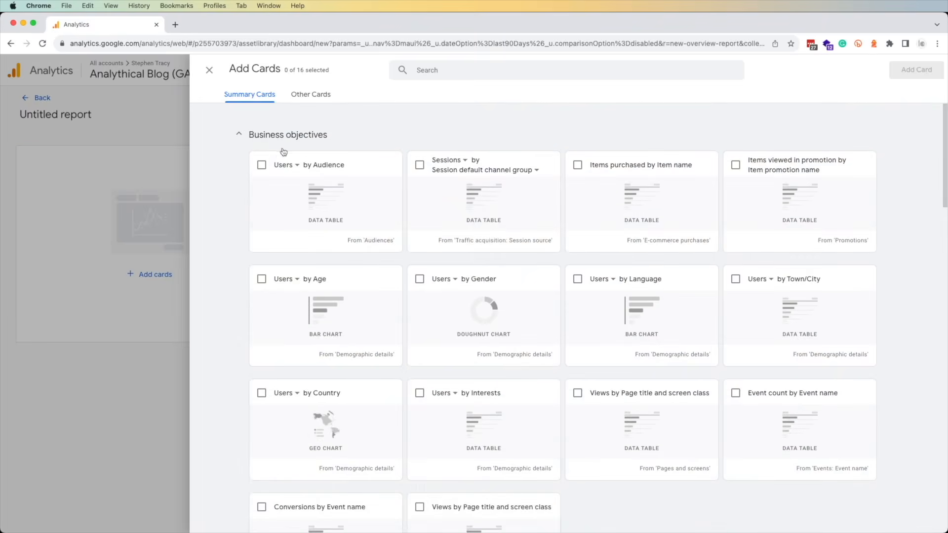
click(304, 133)
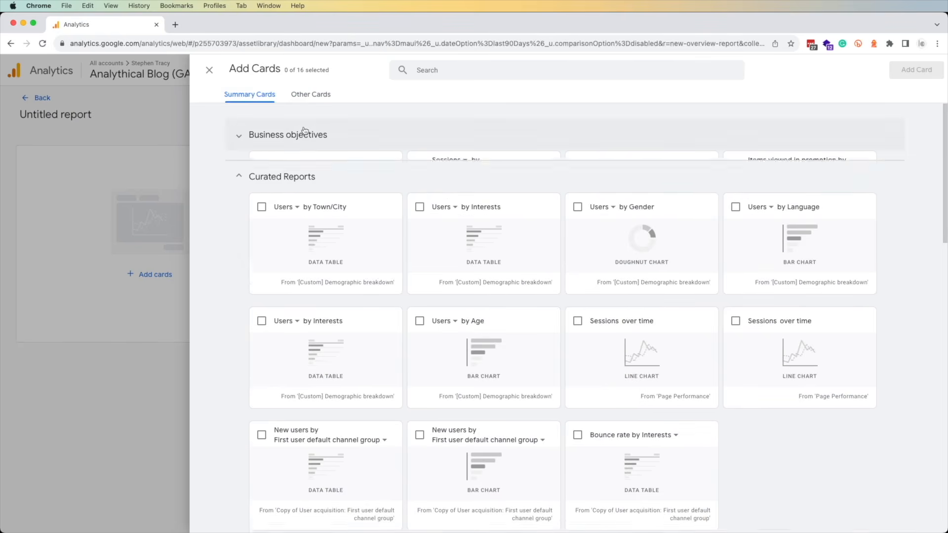
click(264, 166)
click(264, 207)
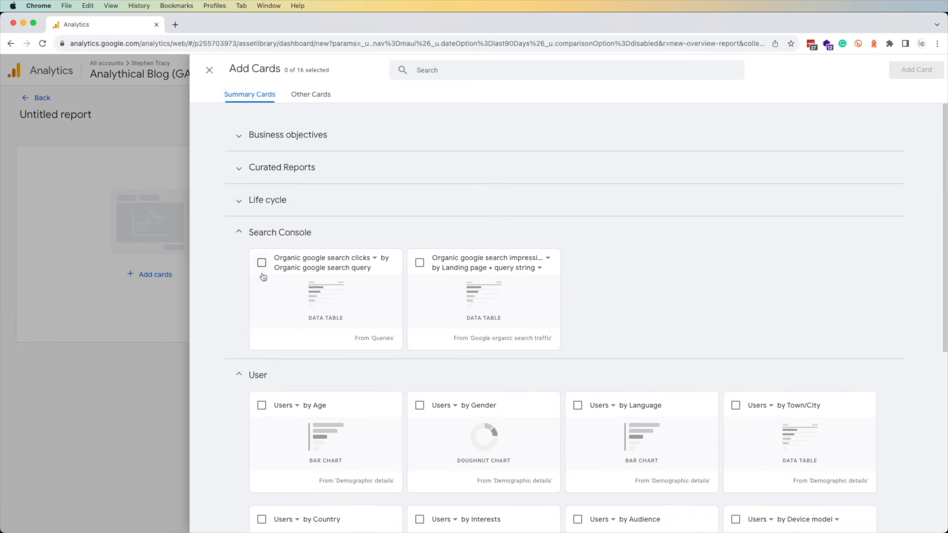
click(270, 236)
click(263, 269)
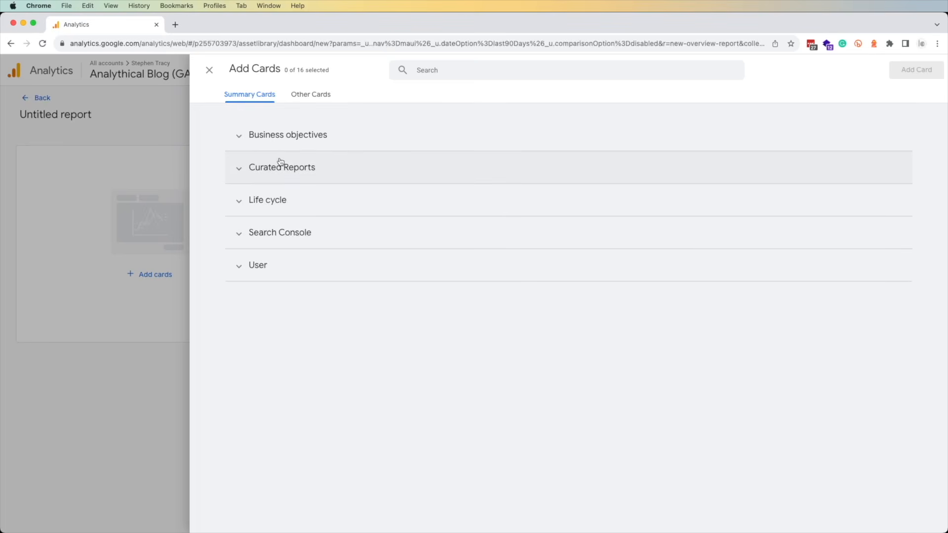
click(209, 69)
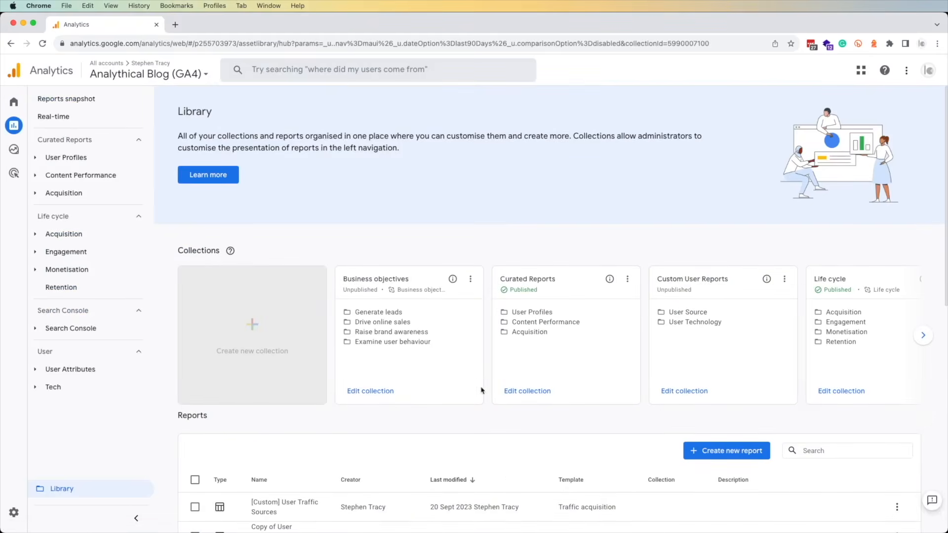
Add the [Custom] User Traffic Sources detail report to the User Source topic of the Custom User Reports collection and save the current collection
click(687, 391)
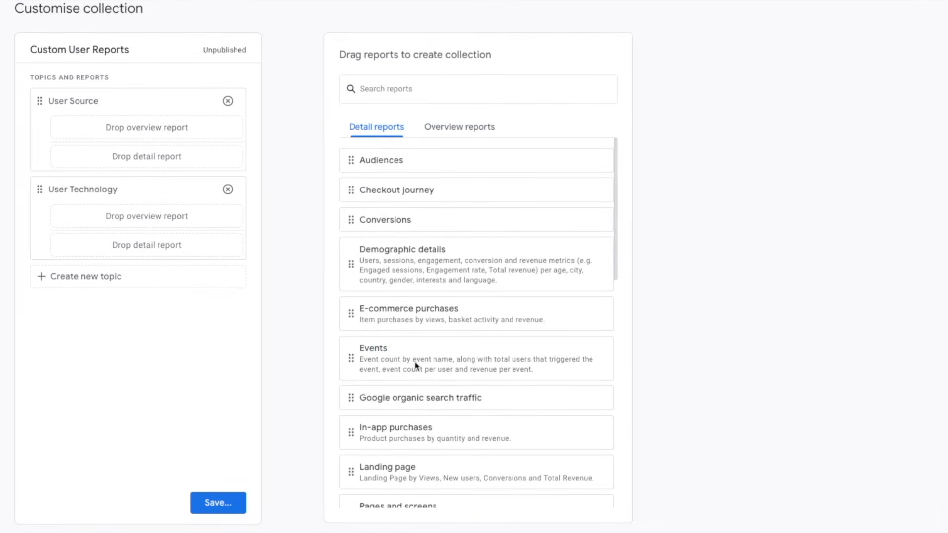
click(408, 91)
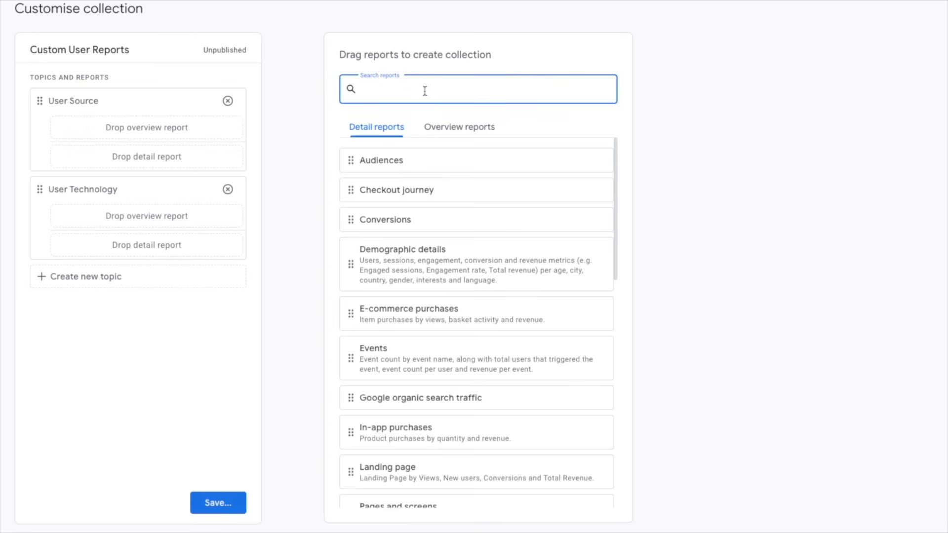
text(custom)
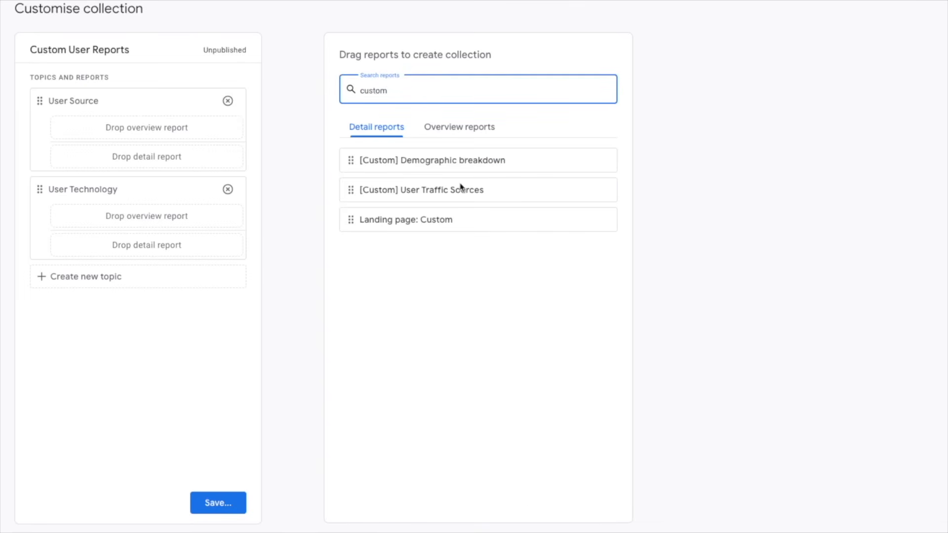
drag(351, 189, 50, 154)
click(217, 504)
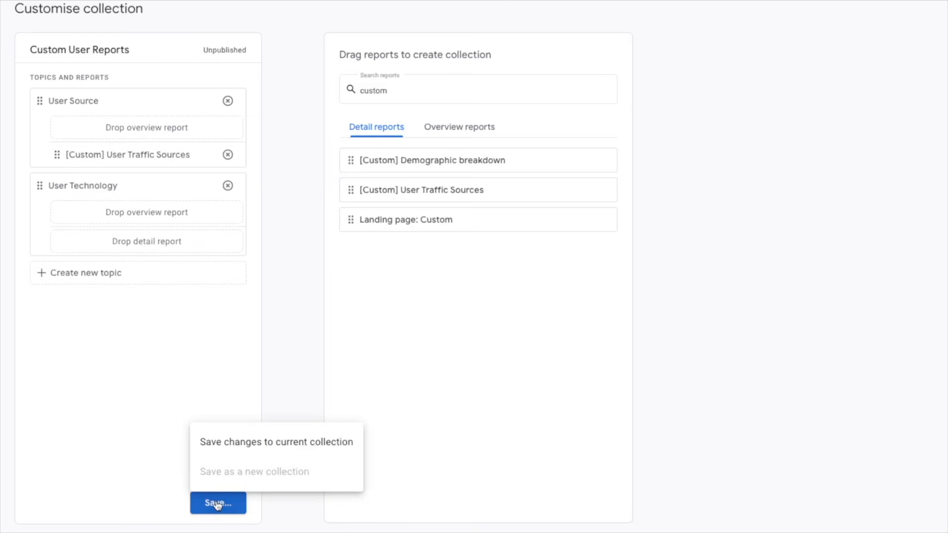
click(286, 444)
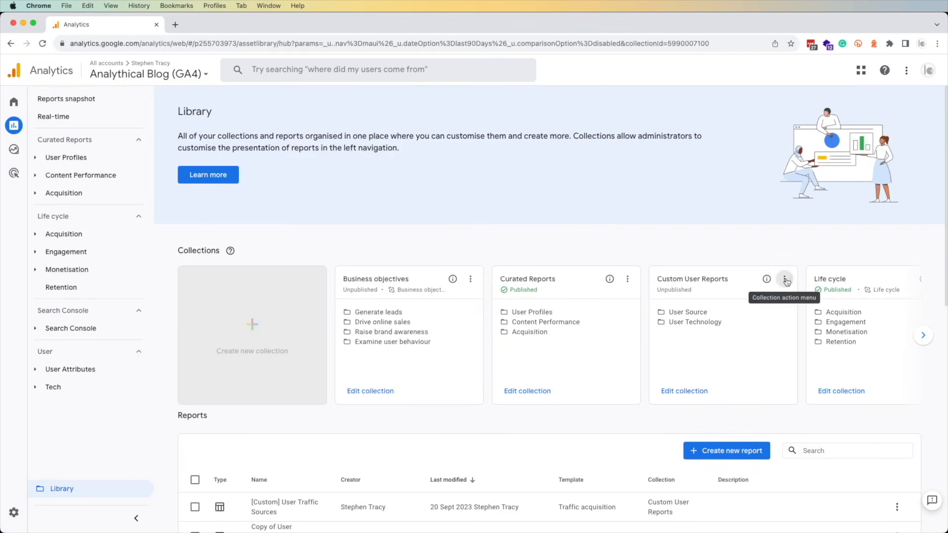
Publish the Custom User Reports collection and expand its User Source topic in the report navigation
click(785, 279)
click(789, 298)
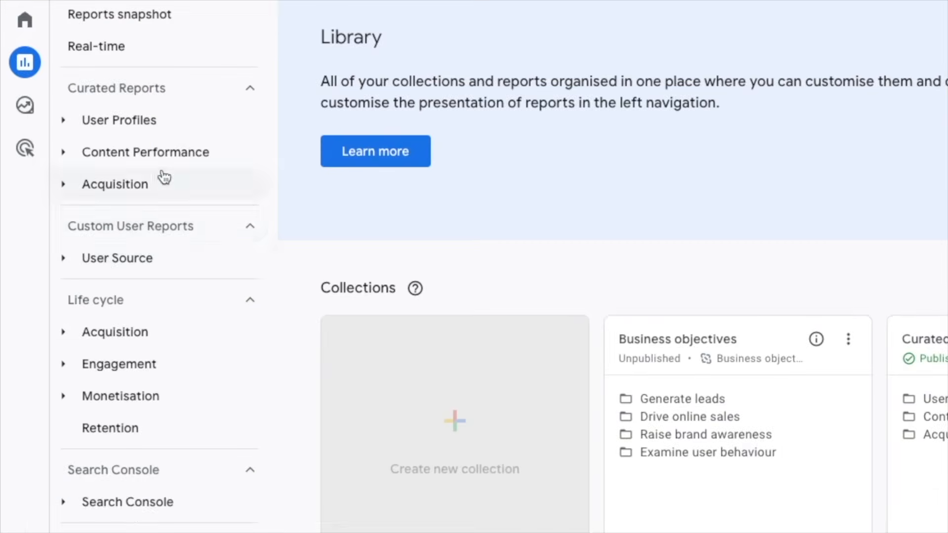
click(66, 234)
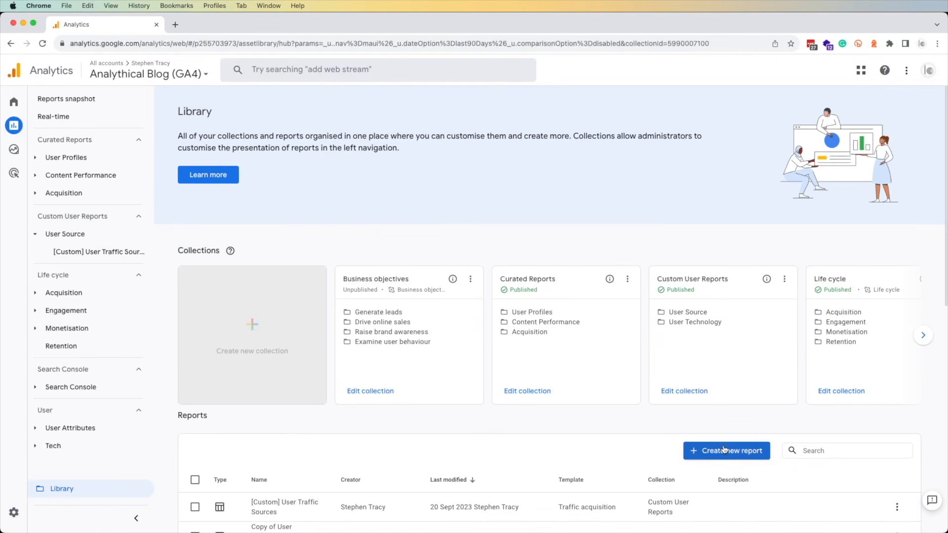
Create an overview report with the Custom User Reports cards for Bounce rate and Sessions by Session default channel group
click(724, 450)
click(722, 475)
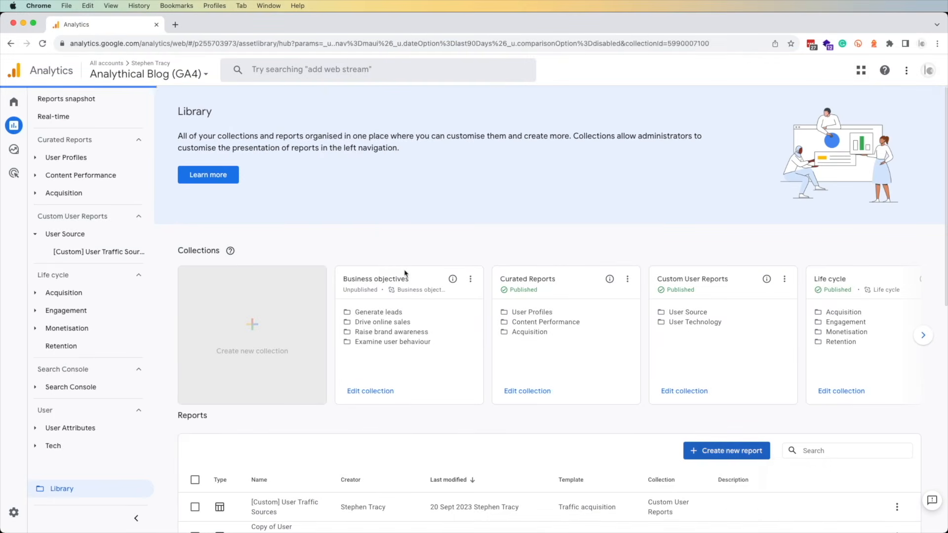
click(148, 257)
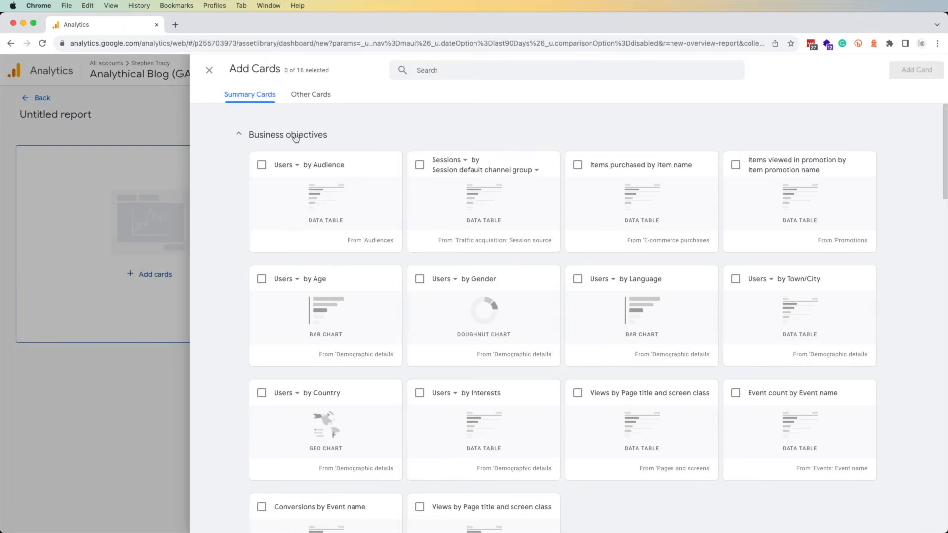
click(295, 137)
click(284, 169)
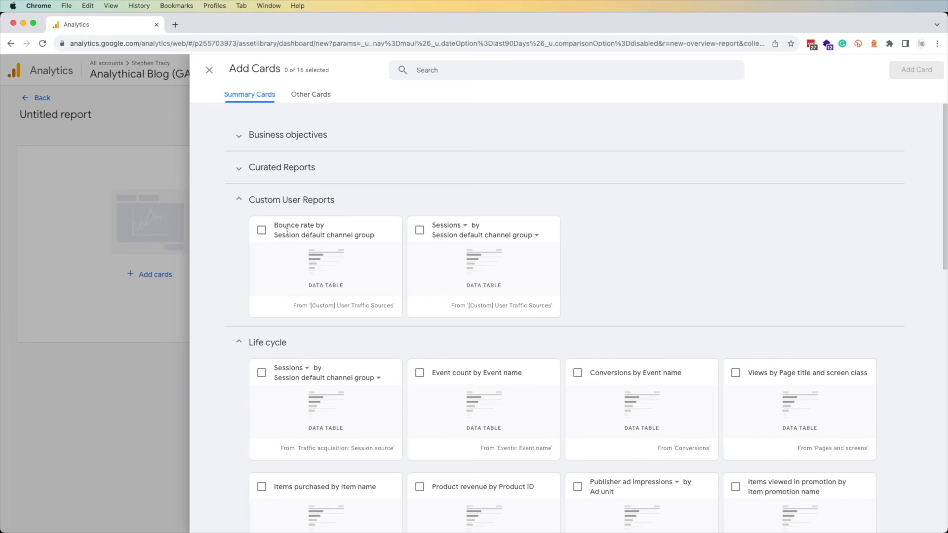
click(262, 230)
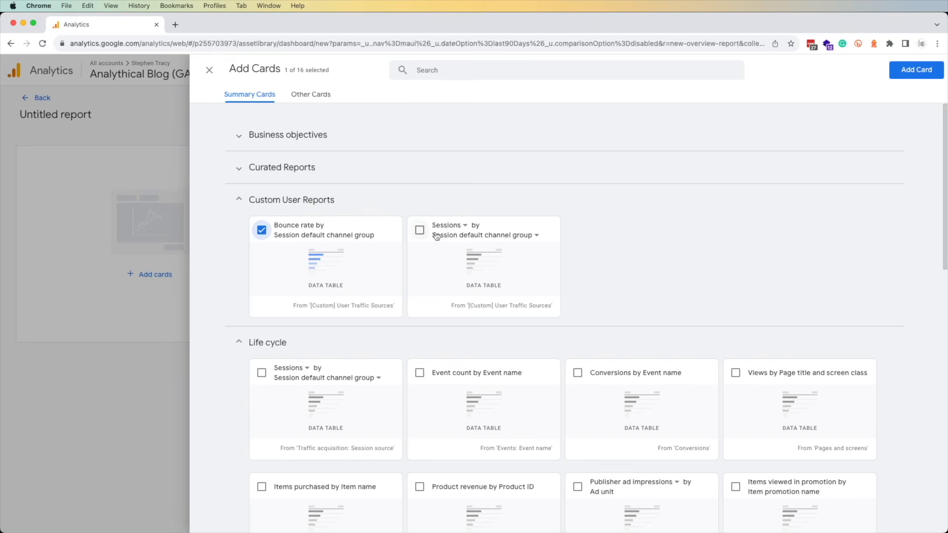
click(420, 232)
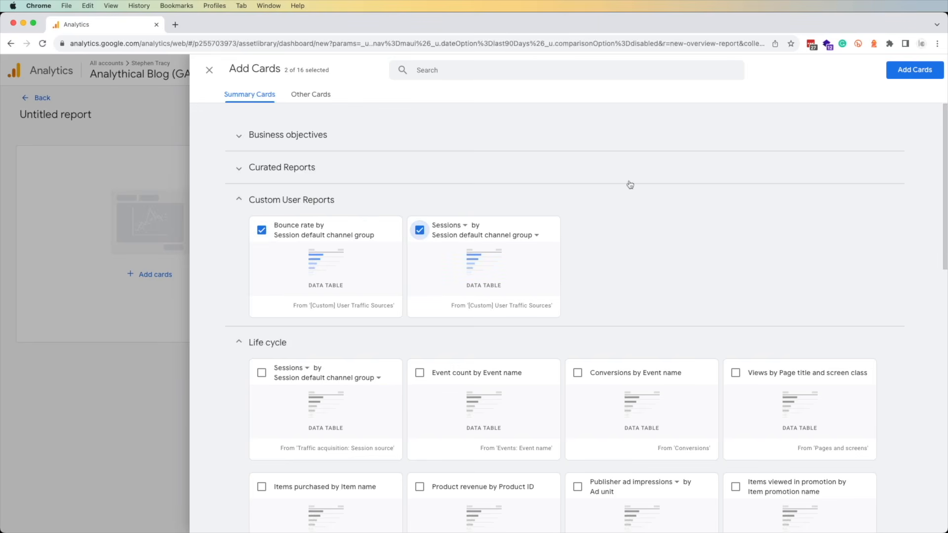
click(913, 71)
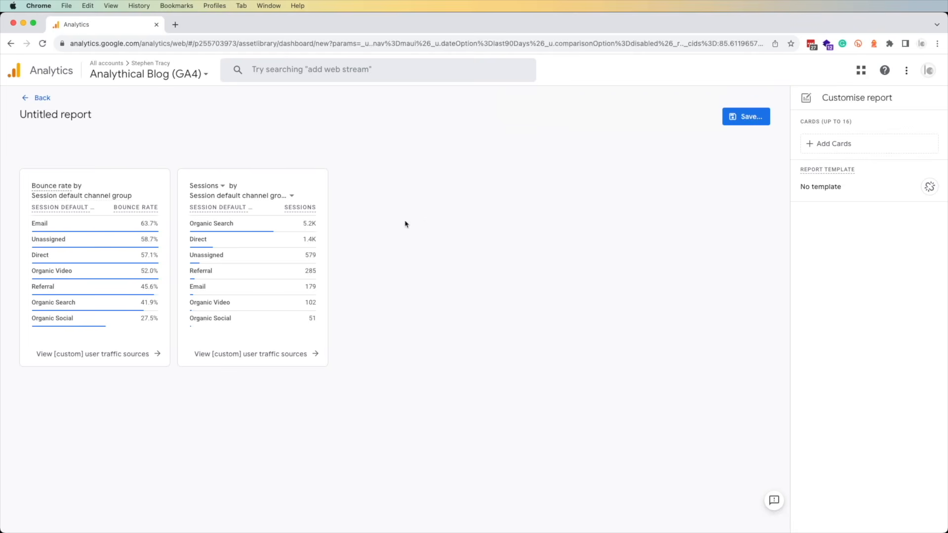
Save the new overview report as [Custom] User Source Overview
click(747, 118)
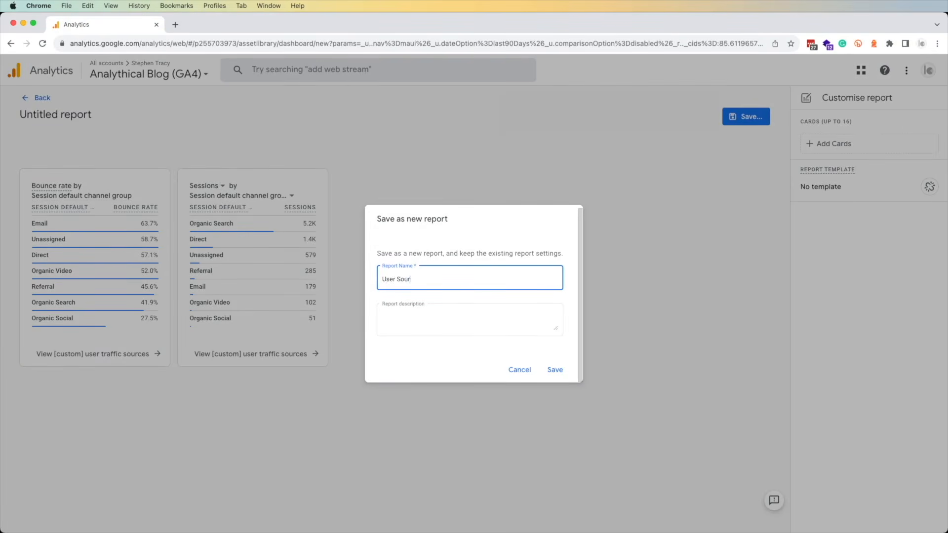
click(382, 279)
text([Custom])
click(555, 371)
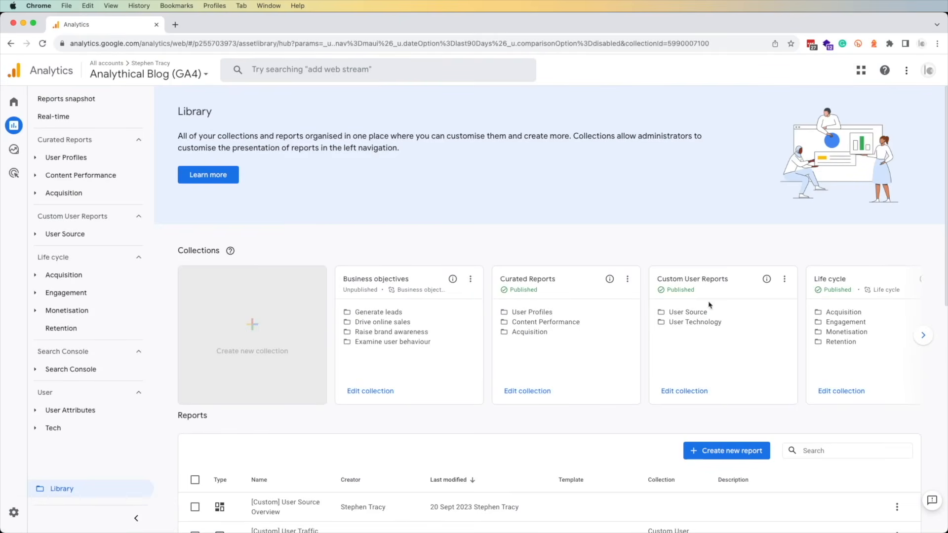
Add the [Custom] User Source Overview report to the User Source topic of the Custom User Reports collection and save the current collection
click(684, 390)
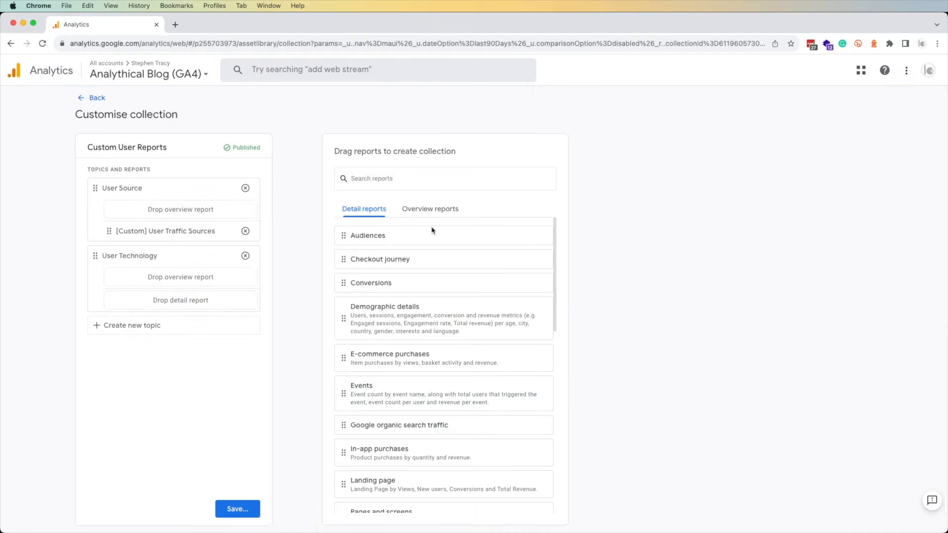
click(431, 210)
click(363, 179)
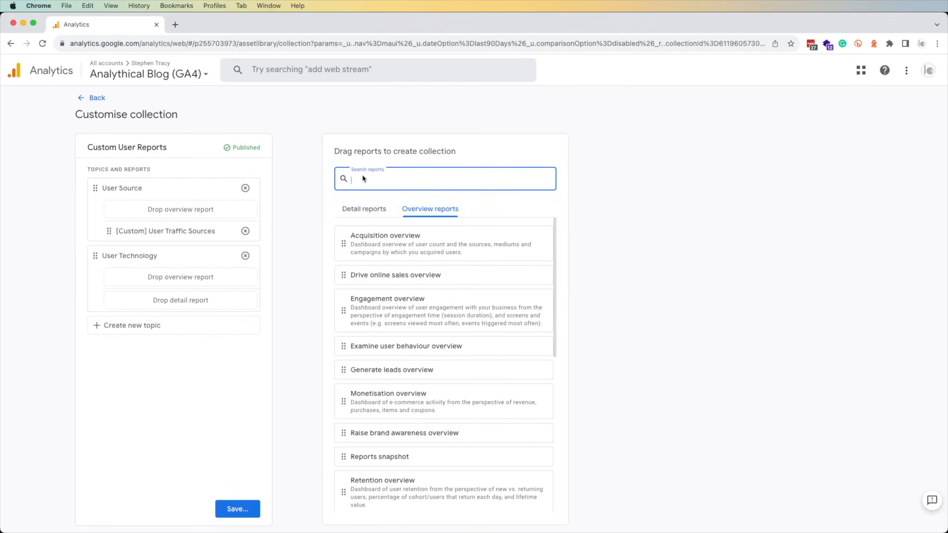
text(custom)
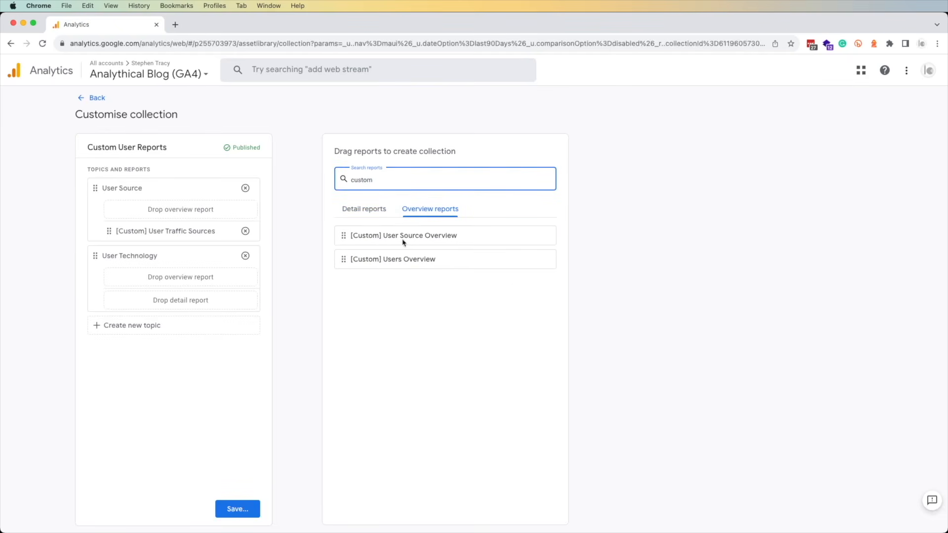
click(347, 237)
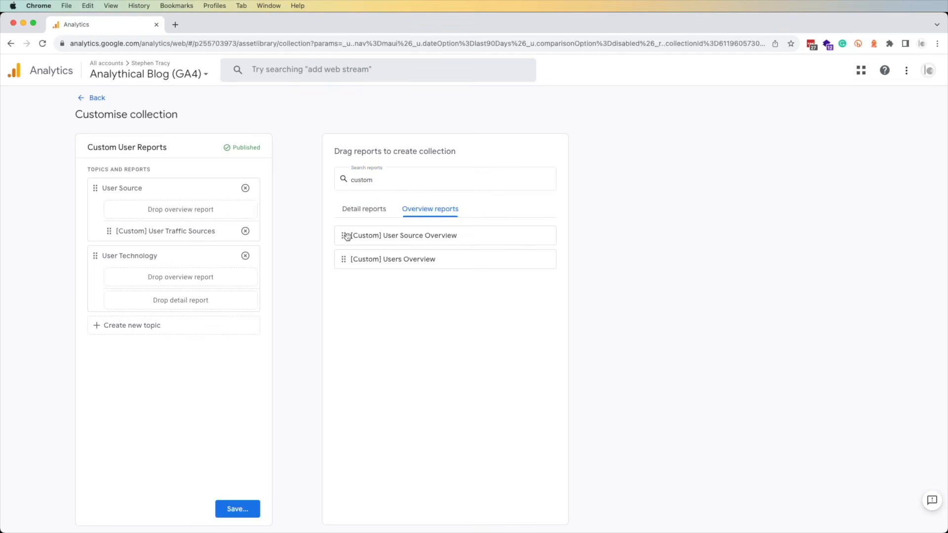
drag(348, 237, 134, 218)
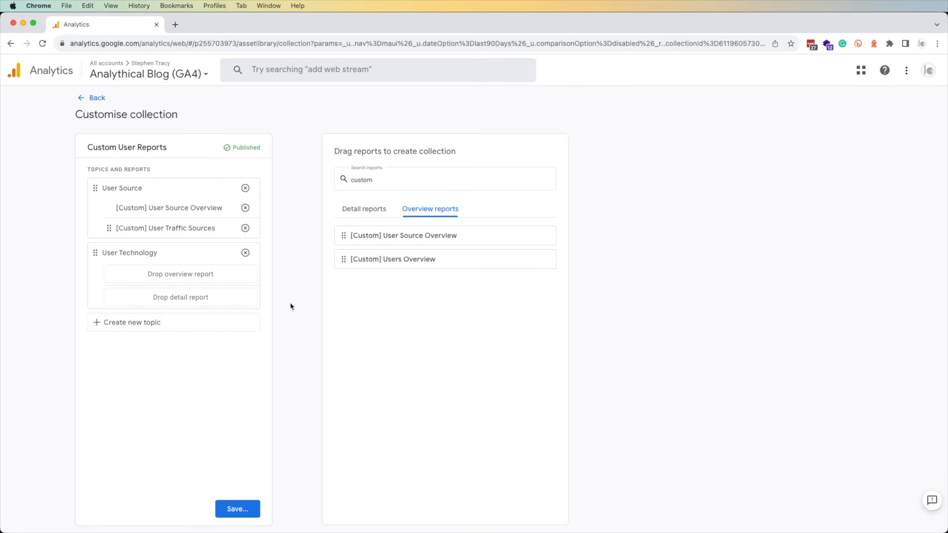
click(236, 509)
click(289, 452)
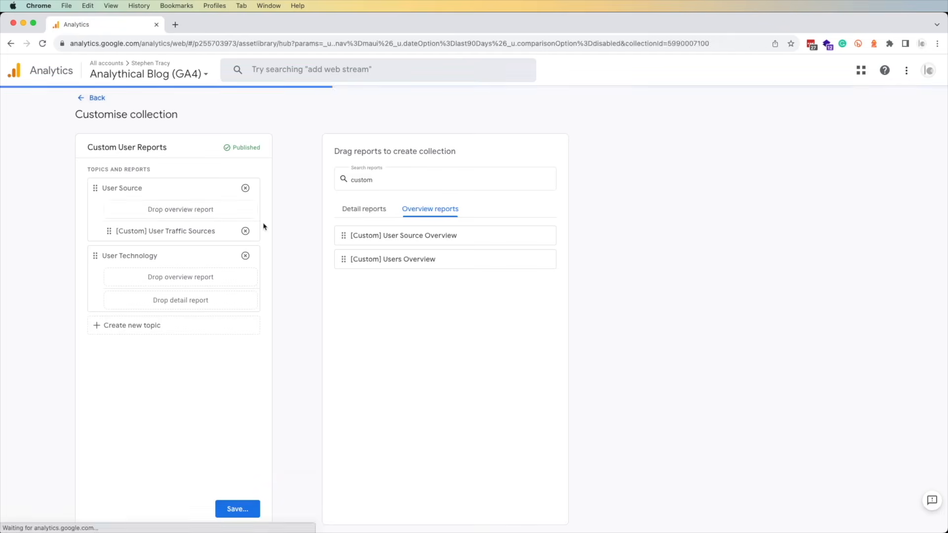
View the [Custom] User Source Overview report under User Source and follow its Bounce rate card's link to the [Custom] User Traffic Sources report
scroll(370, 423, down, 2)
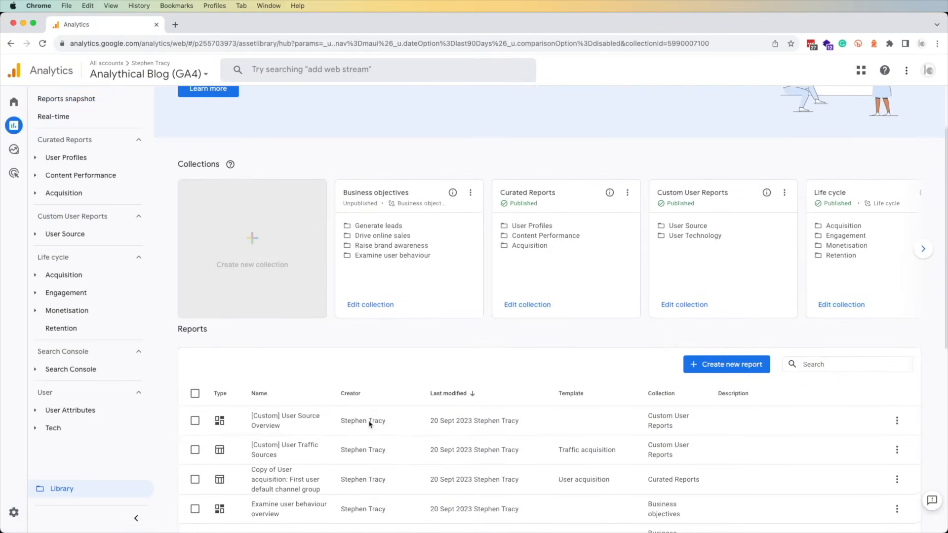
scroll(370, 426, up, 2)
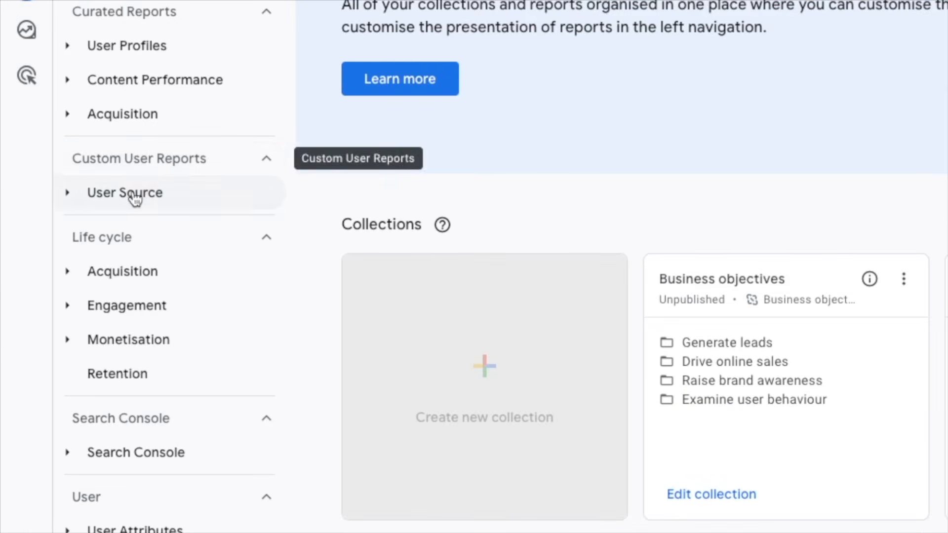
click(69, 234)
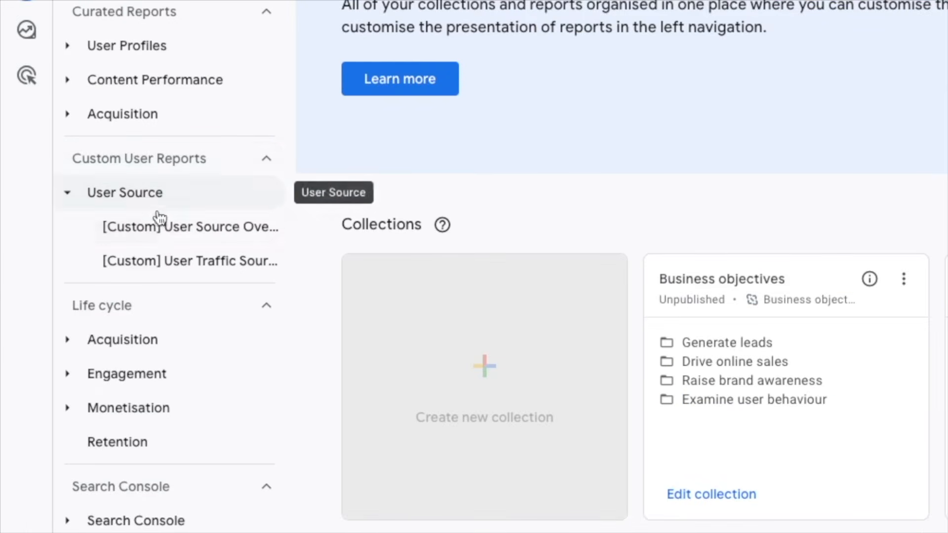
click(212, 243)
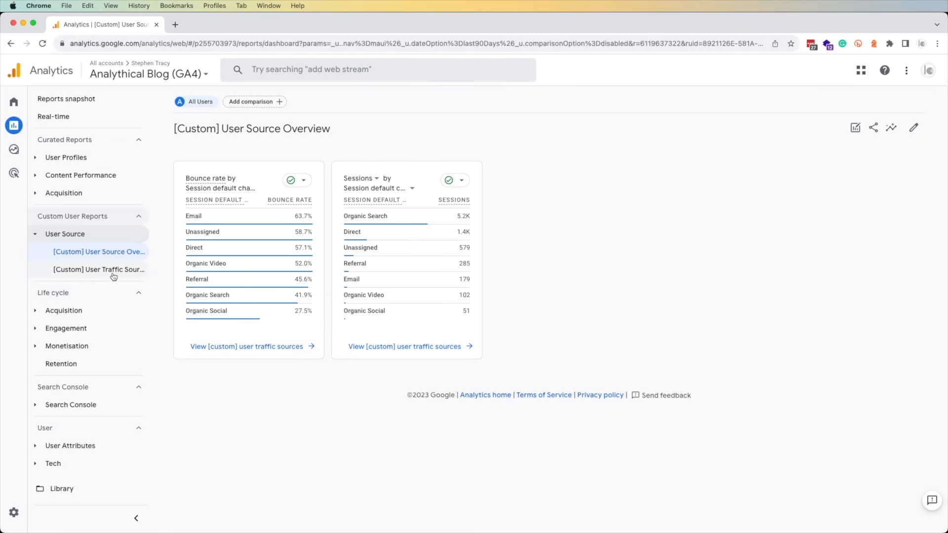
click(238, 347)
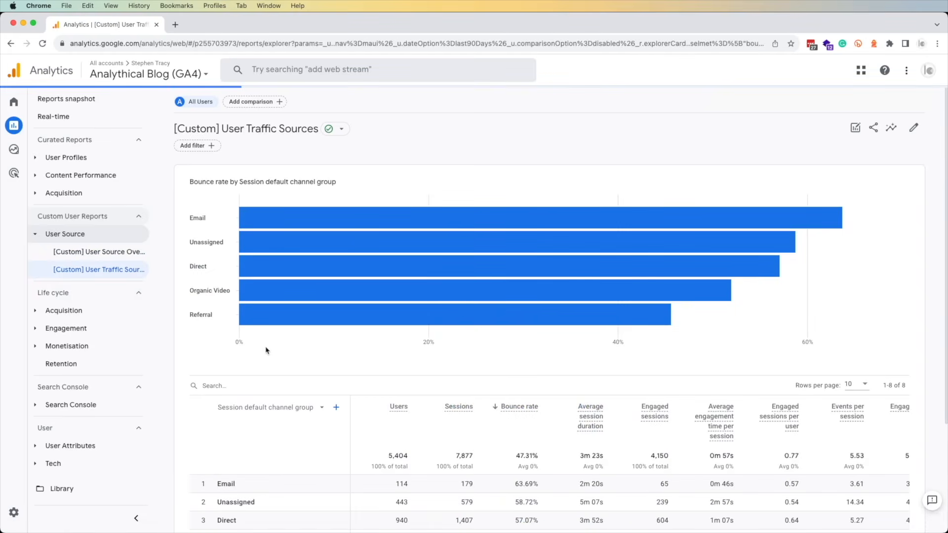